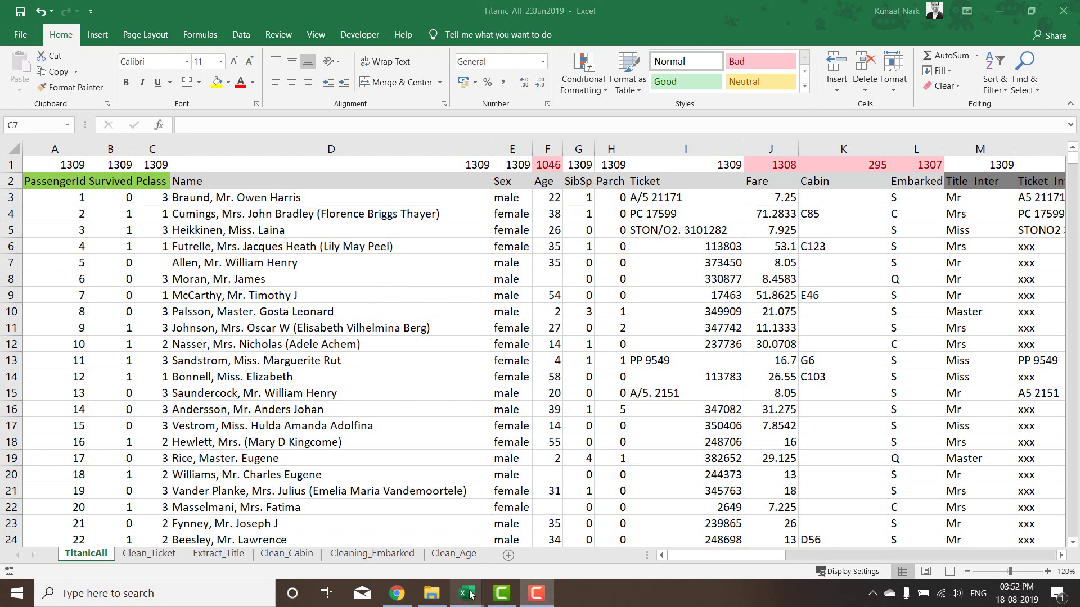
# Switch between the train_test_split_sample and Titanic_All_23Jun2019 workbooks, ending on train_test_split_sample.
pyautogui.moveTo(467, 593)
pyautogui.click(542, 534)
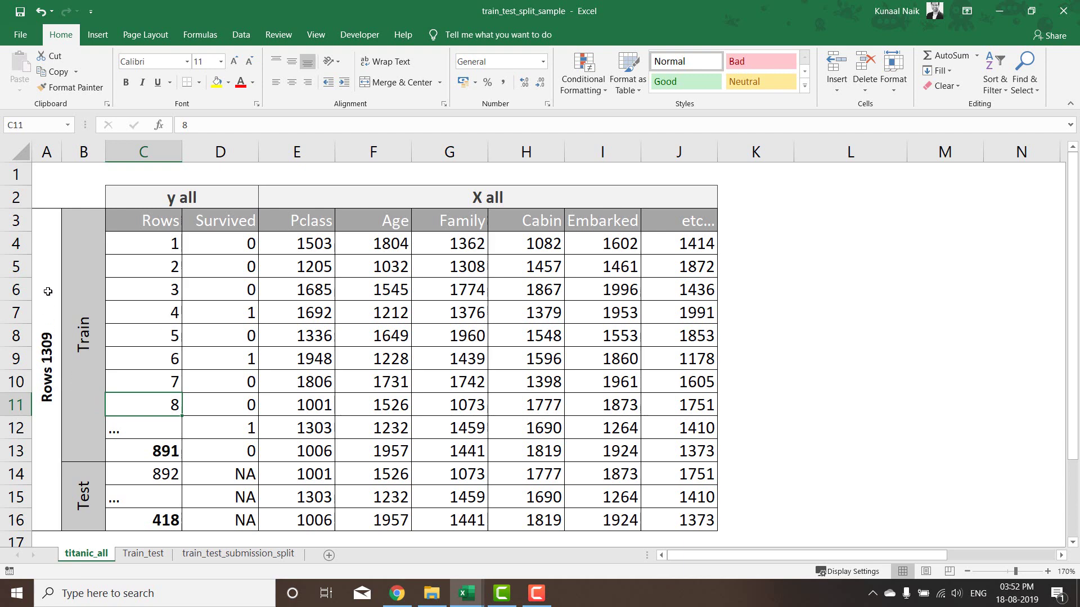
pyautogui.moveTo(467, 593)
pyautogui.click(408, 543)
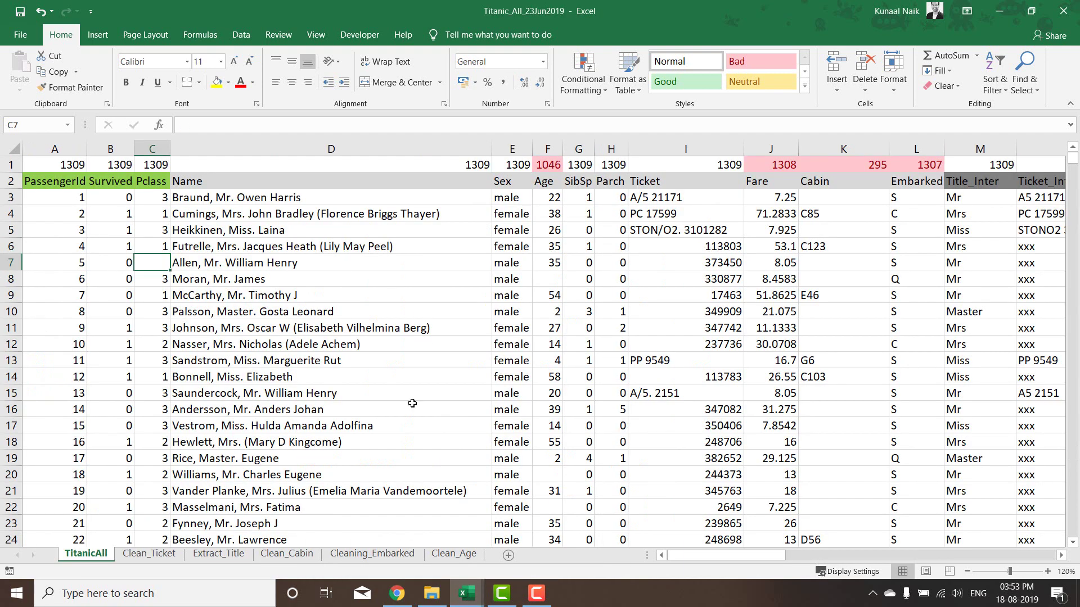
pyautogui.click(522, 551)
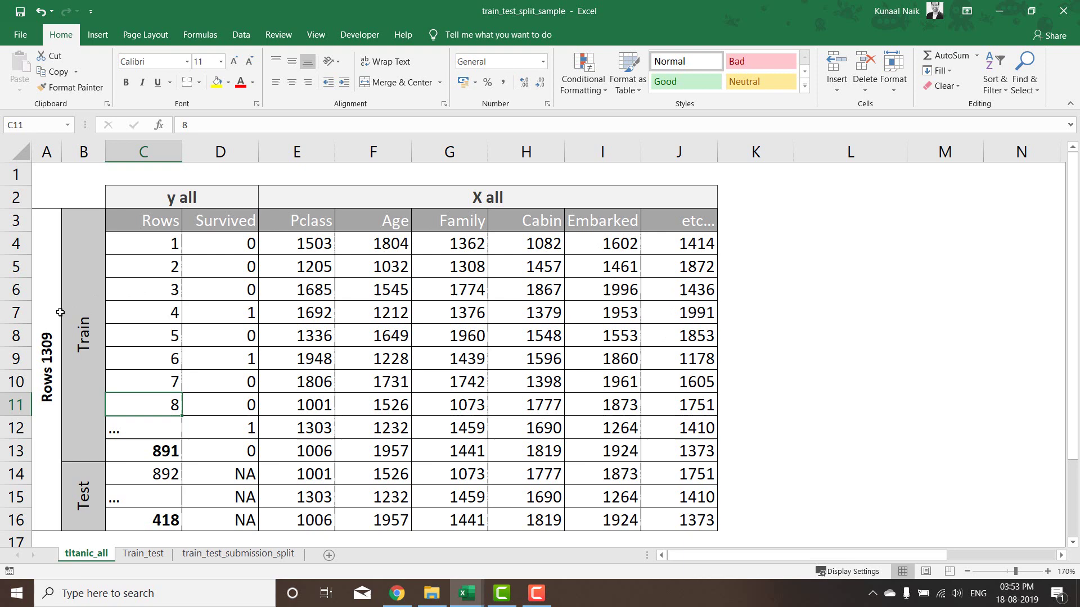
# Highlight the diagram's Train and Test blocks, then show the Train_test sheet.
pyautogui.moveTo(81, 313); pyautogui.dragTo(691, 332)
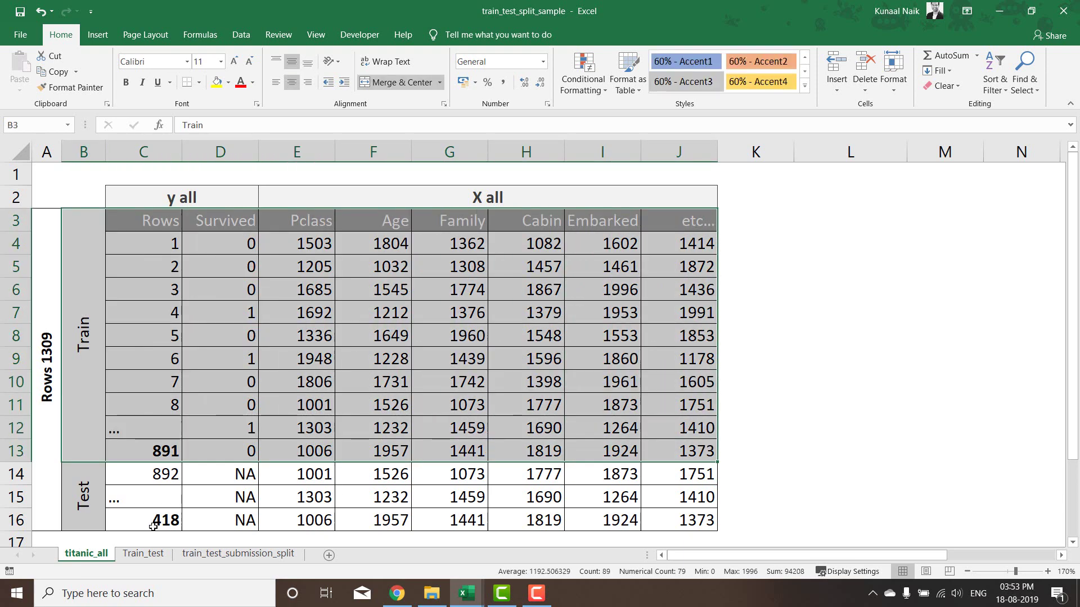
pyautogui.moveTo(89, 509); pyautogui.dragTo(668, 500)
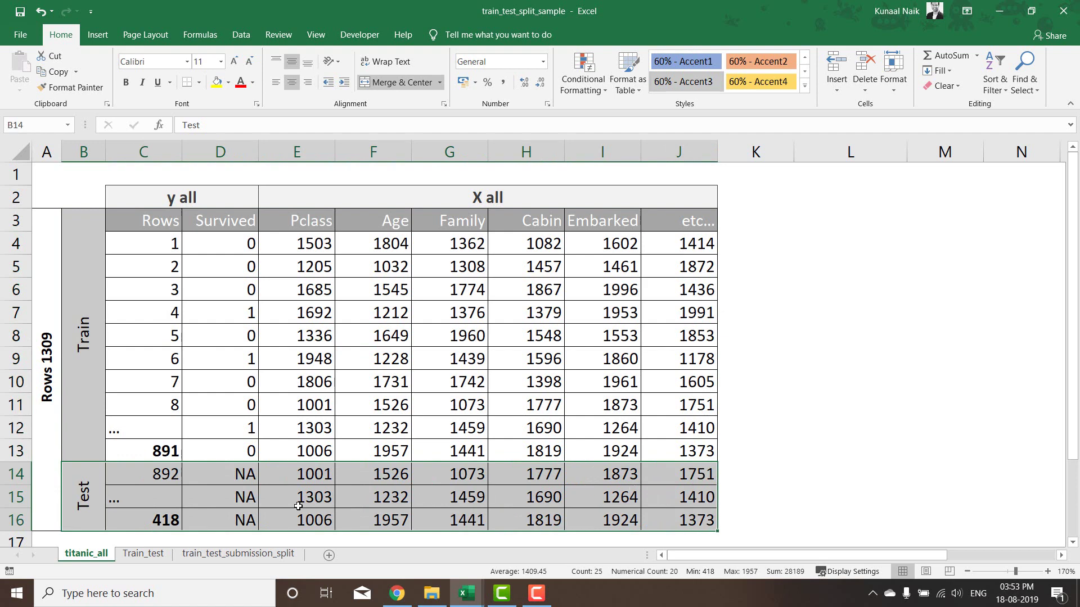
pyautogui.click(142, 554)
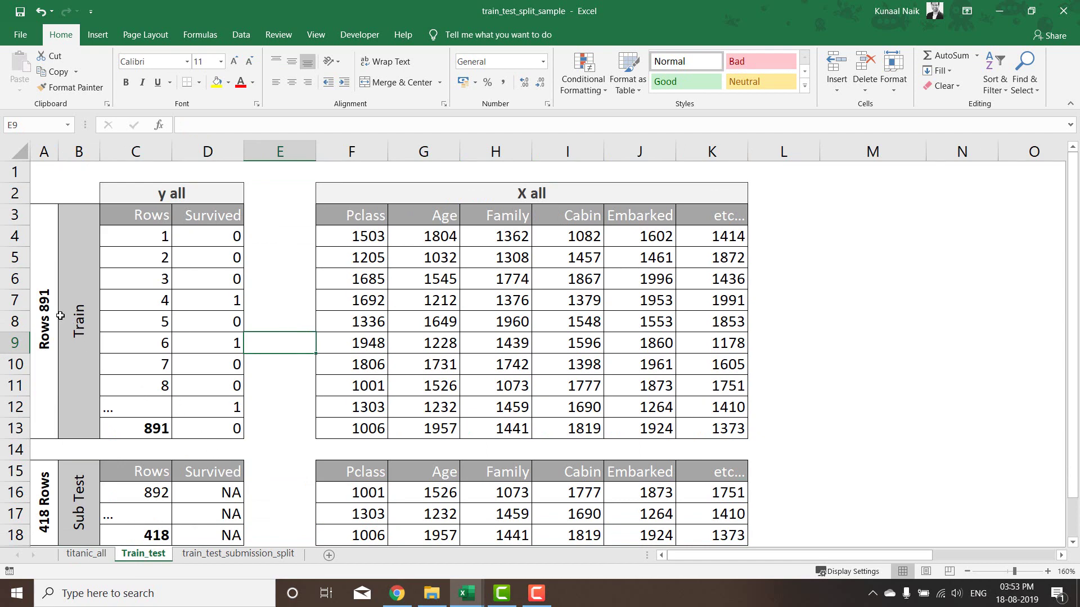
# Highlight the 891-row Train block, the 418-row Sub Test block, then the Train block again.
pyautogui.moveTo(45, 314); pyautogui.dragTo(727, 339)
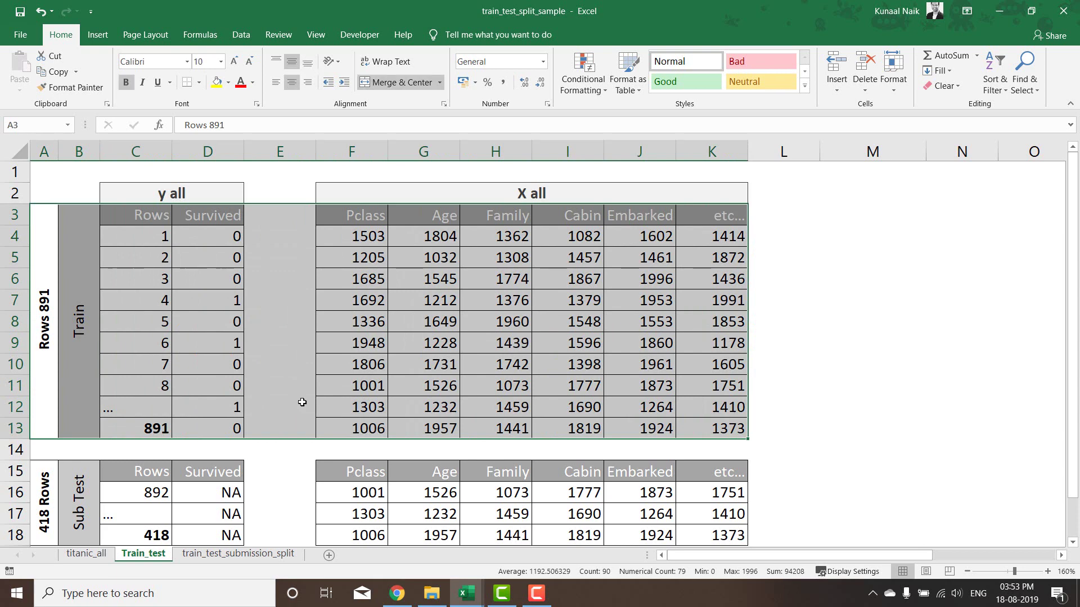
pyautogui.click(45, 502)
pyautogui.moveTo(45, 502); pyautogui.dragTo(720, 492)
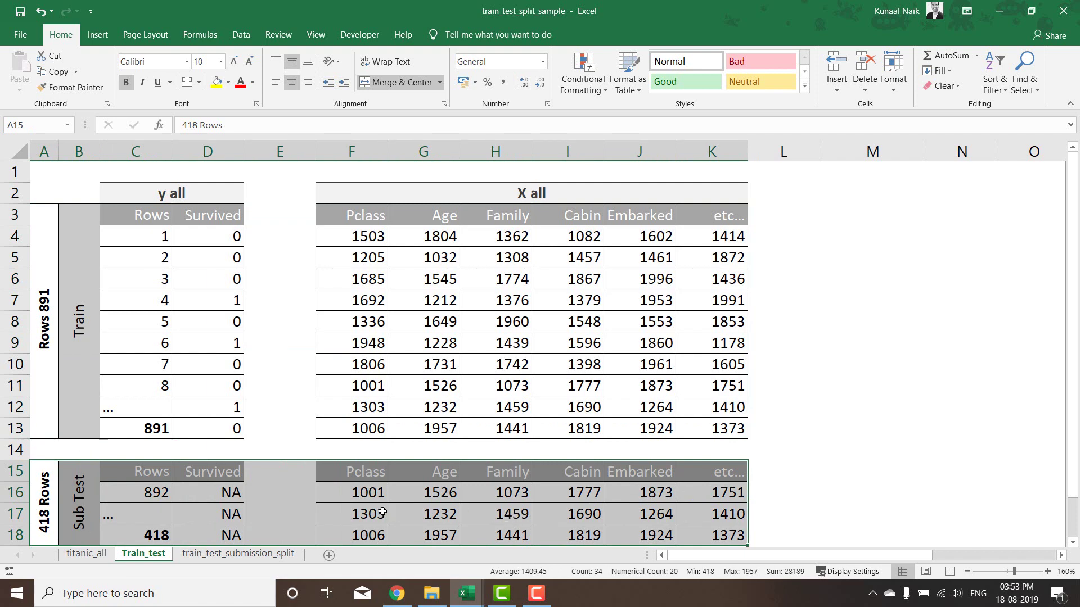
pyautogui.moveTo(47, 332); pyautogui.dragTo(738, 345)
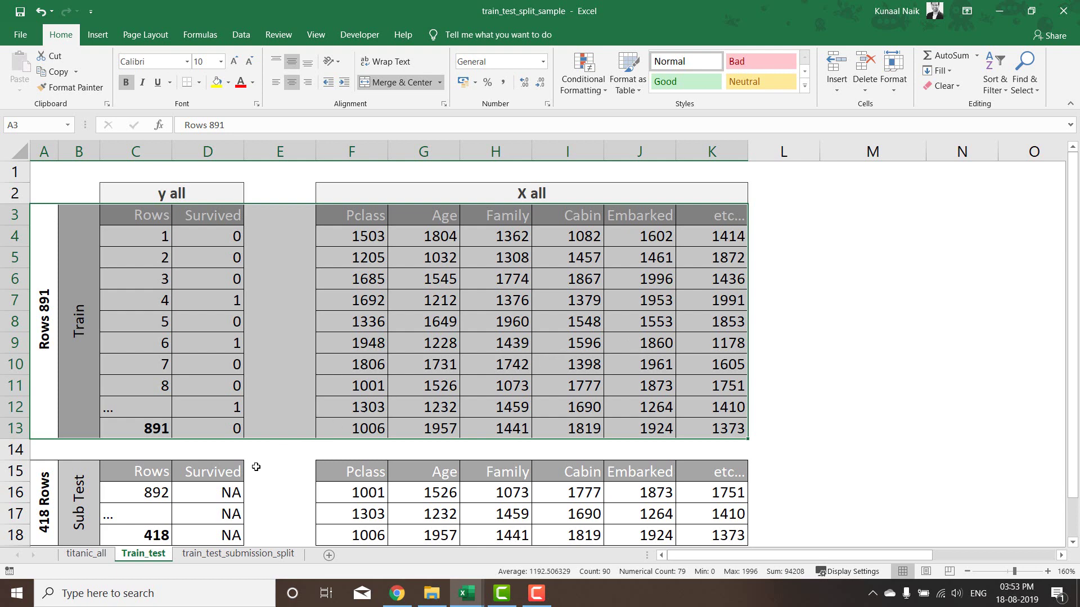
pyautogui.click(223, 558)
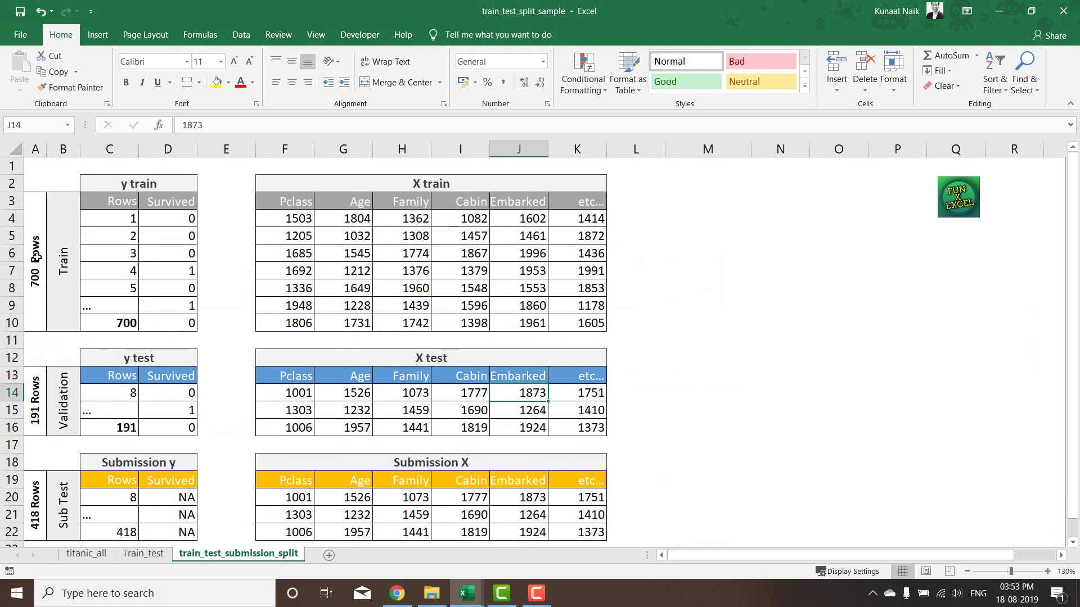
pyautogui.moveTo(36, 256); pyautogui.dragTo(562, 287)
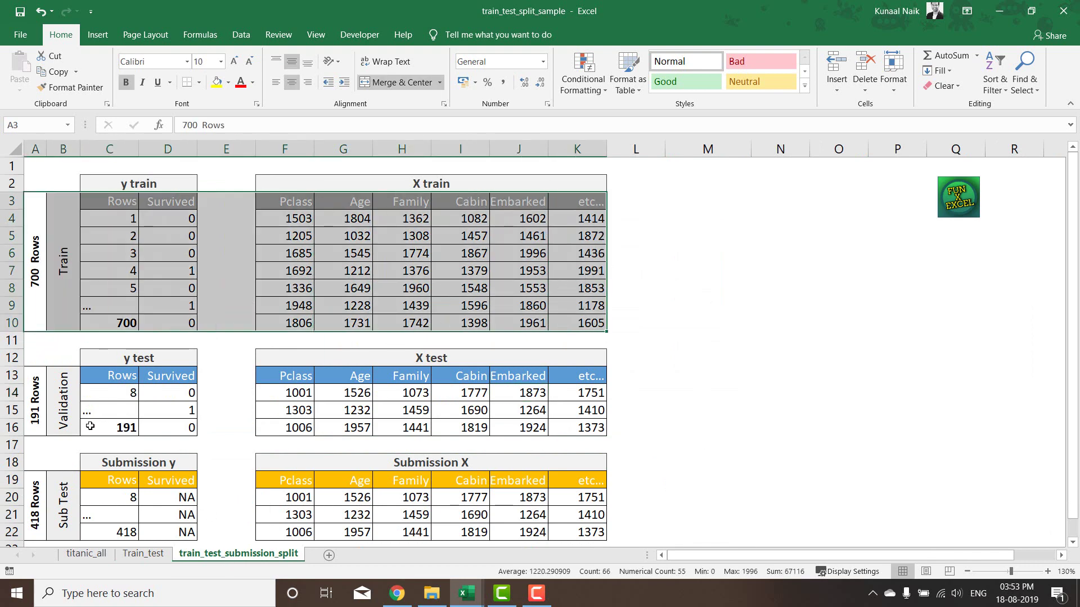
pyautogui.moveTo(27, 410); pyautogui.dragTo(584, 402)
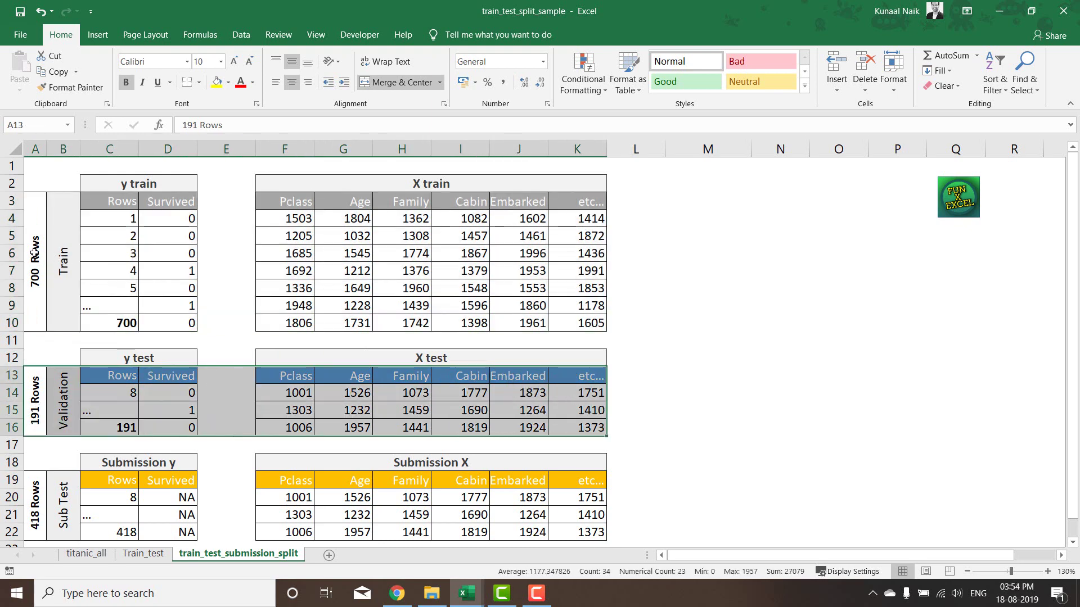
pyautogui.moveTo(35, 253); pyautogui.dragTo(568, 257)
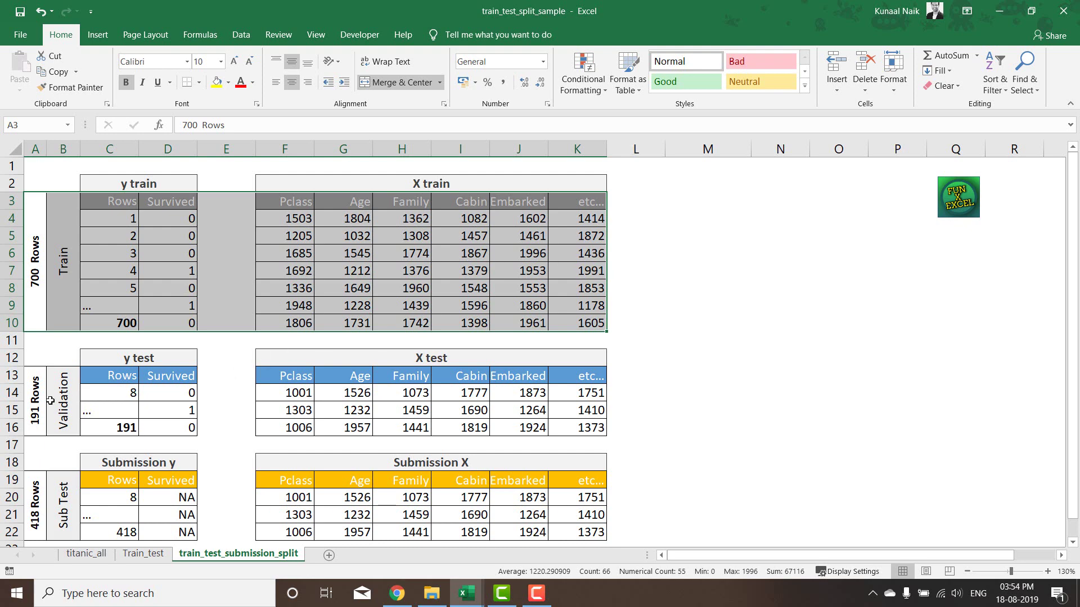
pyautogui.moveTo(35, 402); pyautogui.dragTo(586, 402)
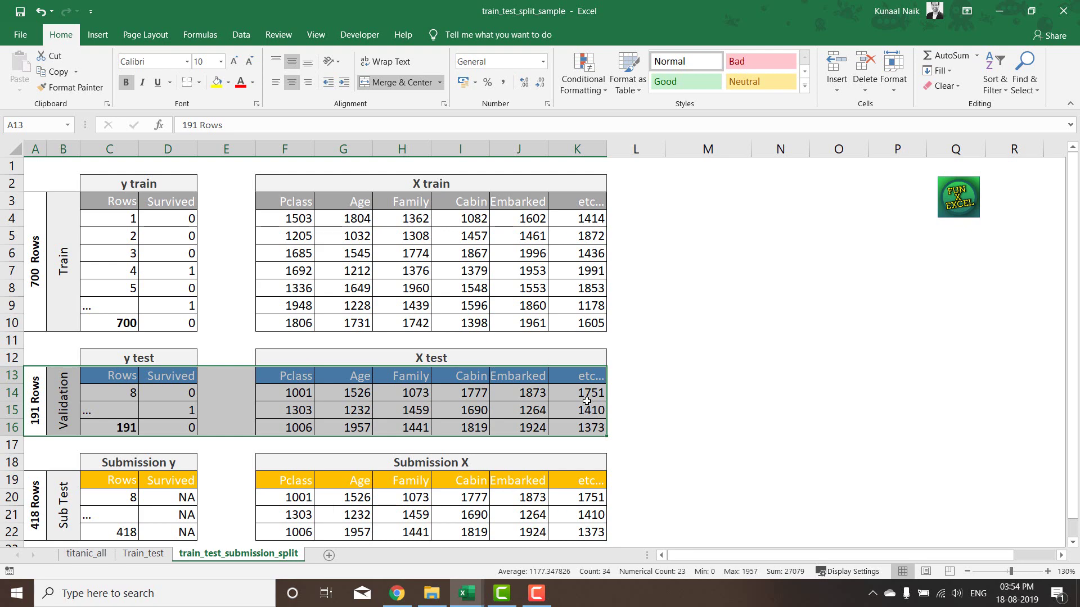
pyautogui.click(472, 593)
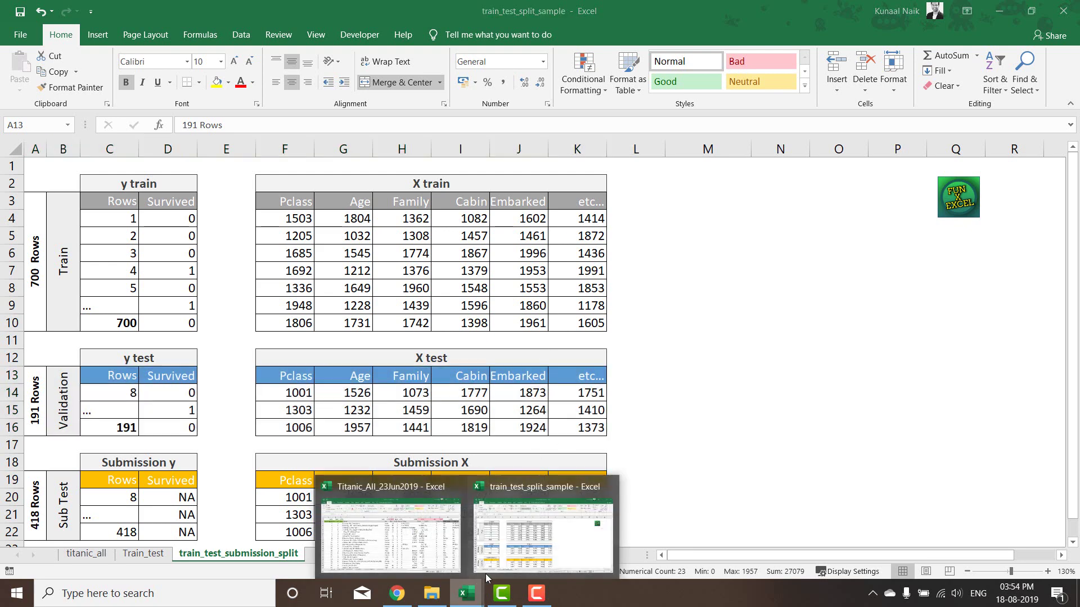
# Copy PassengerId, Survived and Pclass from Titanic_All into a new workbook as values.
pyautogui.click(454, 544)
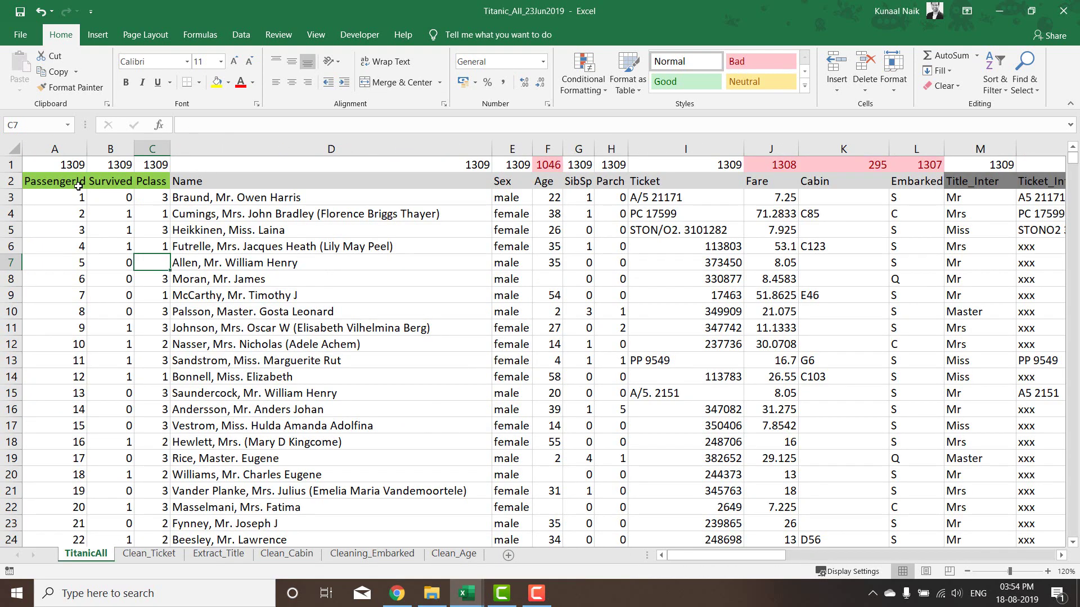
pyautogui.moveTo(49, 184); pyautogui.dragTo(164, 181)
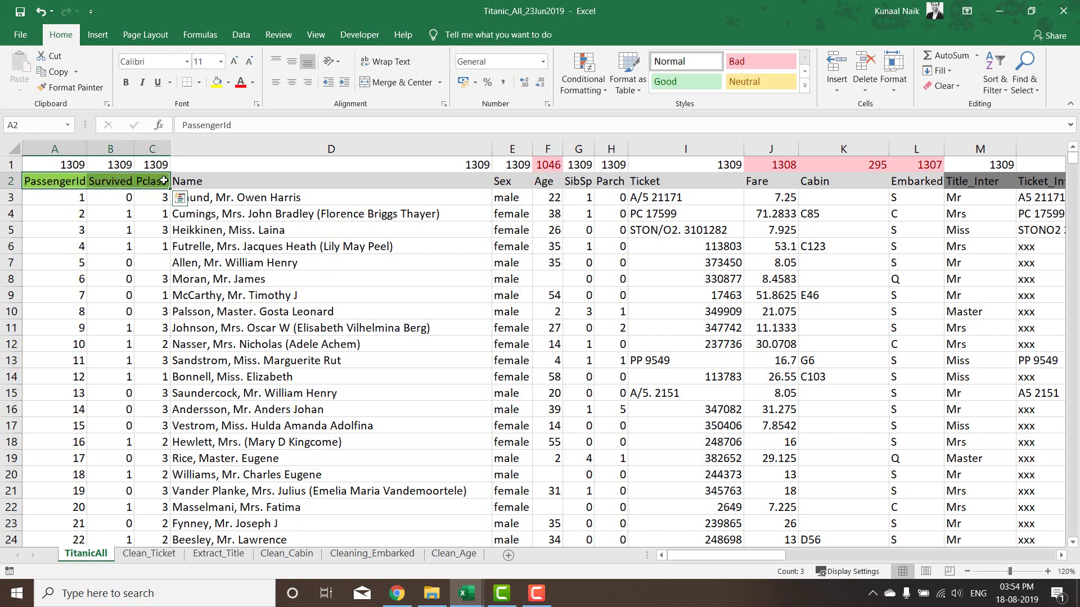
pyautogui.hotkey('ctrl', 'shift', 'Down')
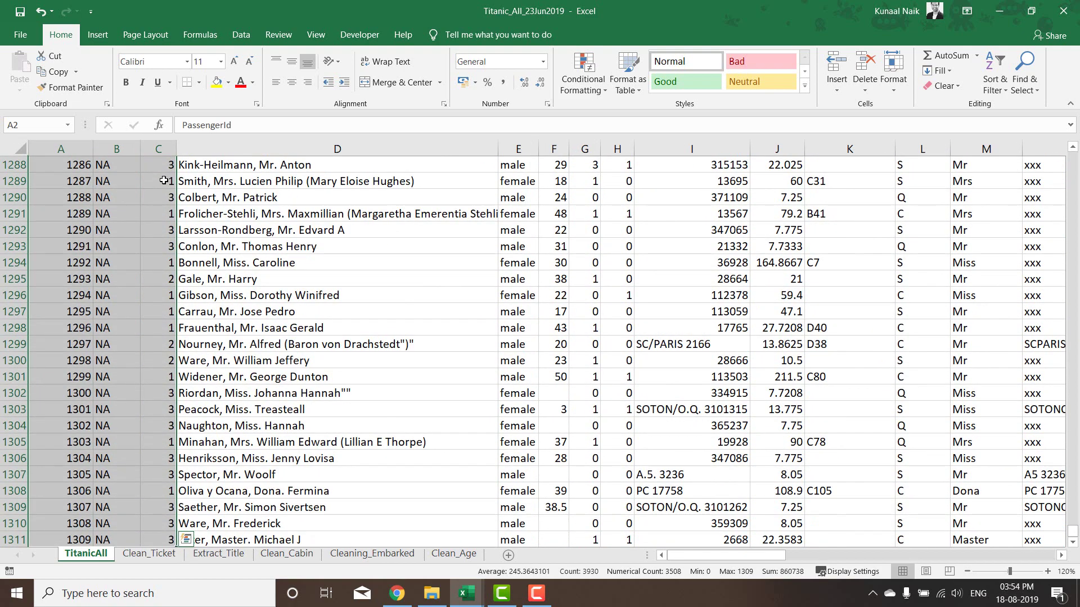
pyautogui.hotkey('ctrl', 'c')
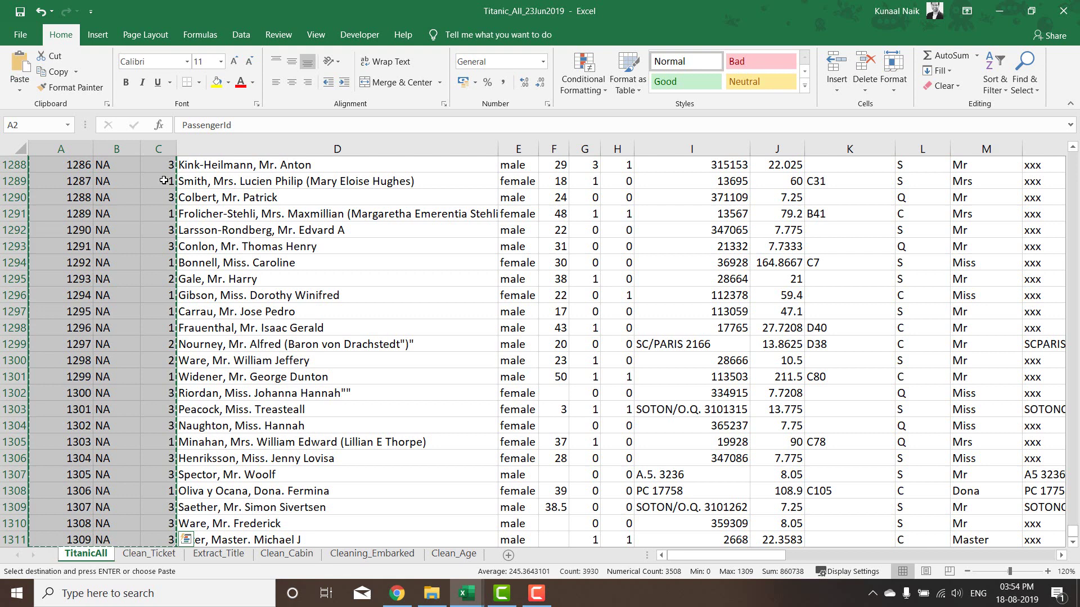
pyautogui.hotkey('ctrl', 'n')
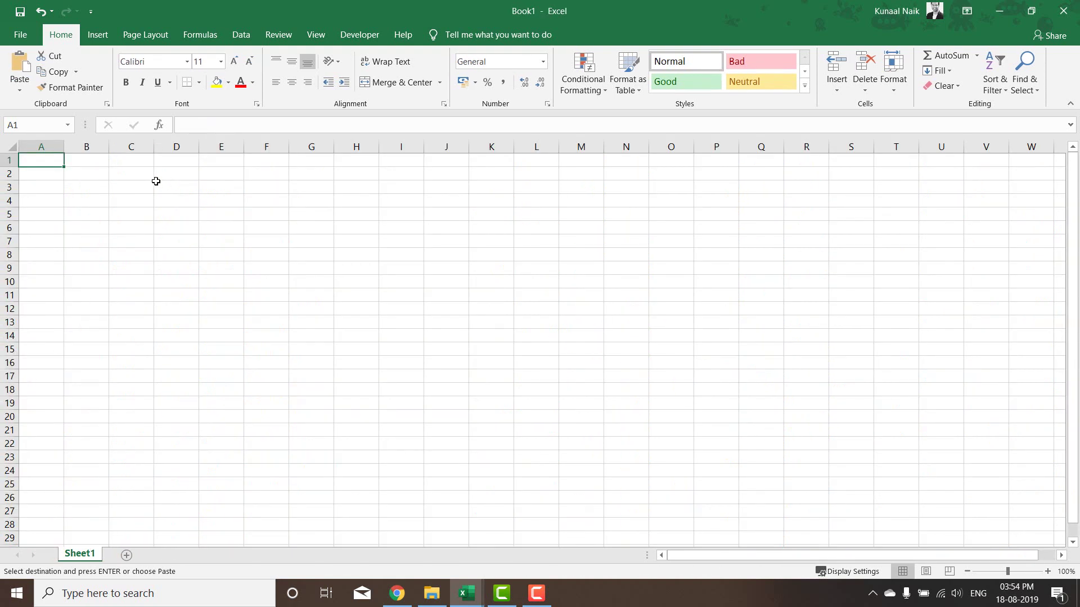
pyautogui.click(20, 89)
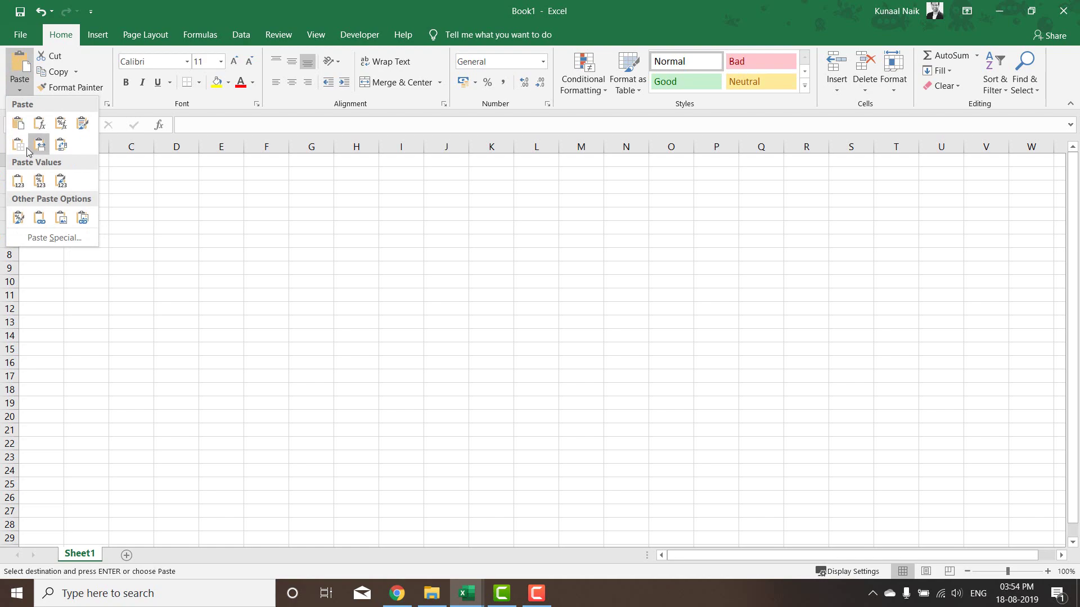
pyautogui.click(16, 182)
# Copy the Fare_1 through IsAlone columns from Titanic_All and target cell D1 in Book1.
pyautogui.hotkey('ctrl', 'Tab')
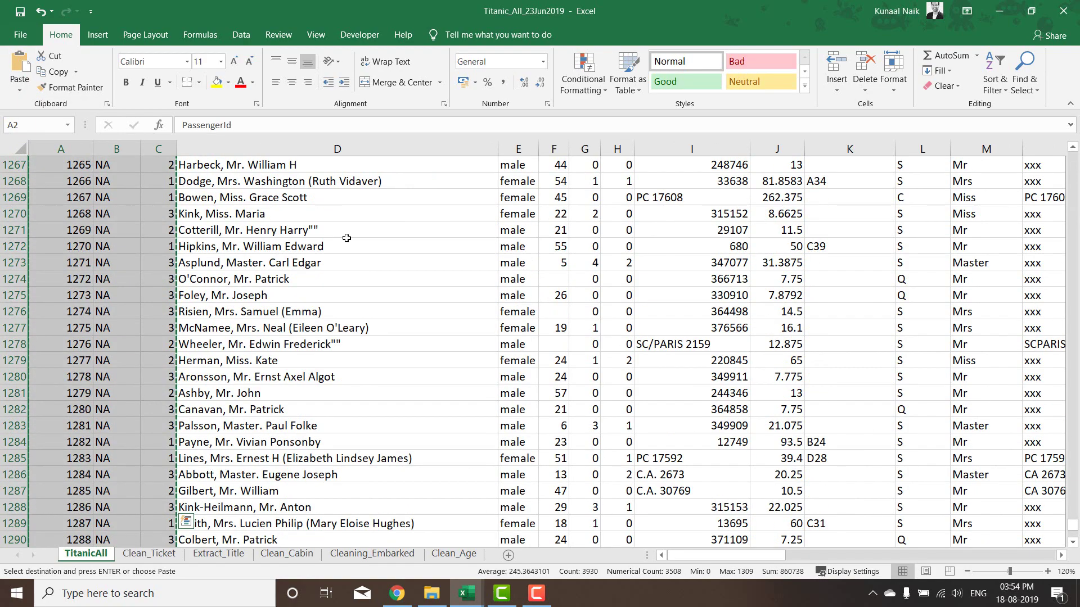
pyautogui.hotkey('ctrl', 'Home')
pyautogui.press('Right')
pyautogui.press('Right')
pyautogui.press('Right')
pyautogui.press('Right')
pyautogui.press('Right')
pyautogui.press('Right')
pyautogui.press('Right')
pyautogui.press('Right')
pyautogui.press('Right')
pyautogui.press('Right')
pyautogui.press('Right')
pyautogui.press('Right')
pyautogui.press('Right')
pyautogui.press('Right')
pyautogui.press('Right')
pyautogui.press('Right')
pyautogui.press('Right')
pyautogui.press('Right')
pyautogui.press('Right')
pyautogui.press('Right')
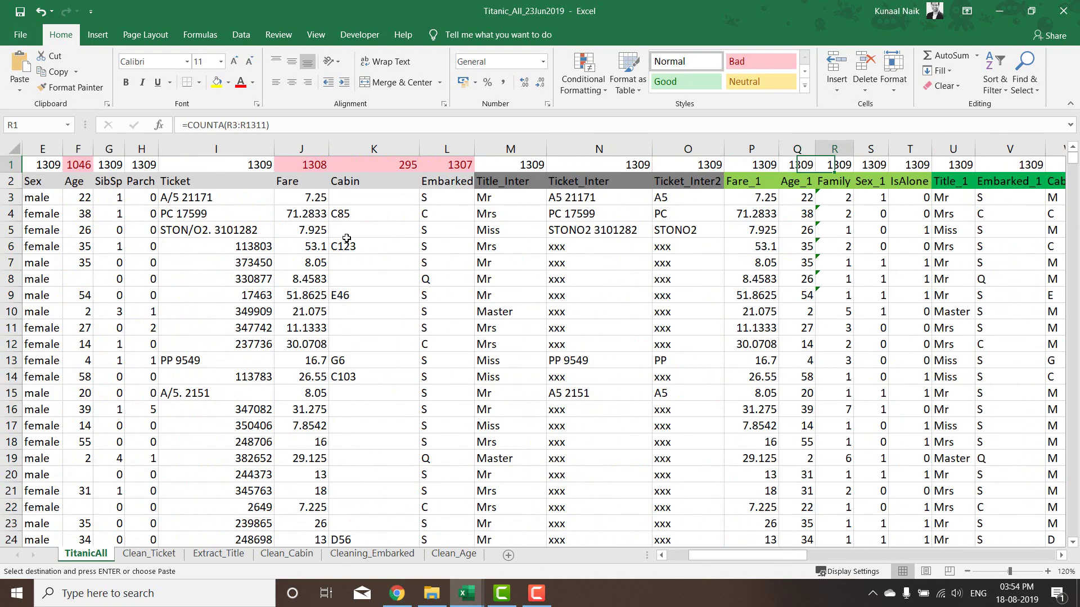
pyautogui.press('Left')
pyautogui.press('Left')
pyautogui.press('Left')
pyautogui.press('Left')
pyautogui.press('Left')
pyautogui.press('Left')
pyautogui.press('Left')
pyautogui.press('Left')
pyautogui.press('Down')
pyautogui.press('Left')
pyautogui.press('Left')
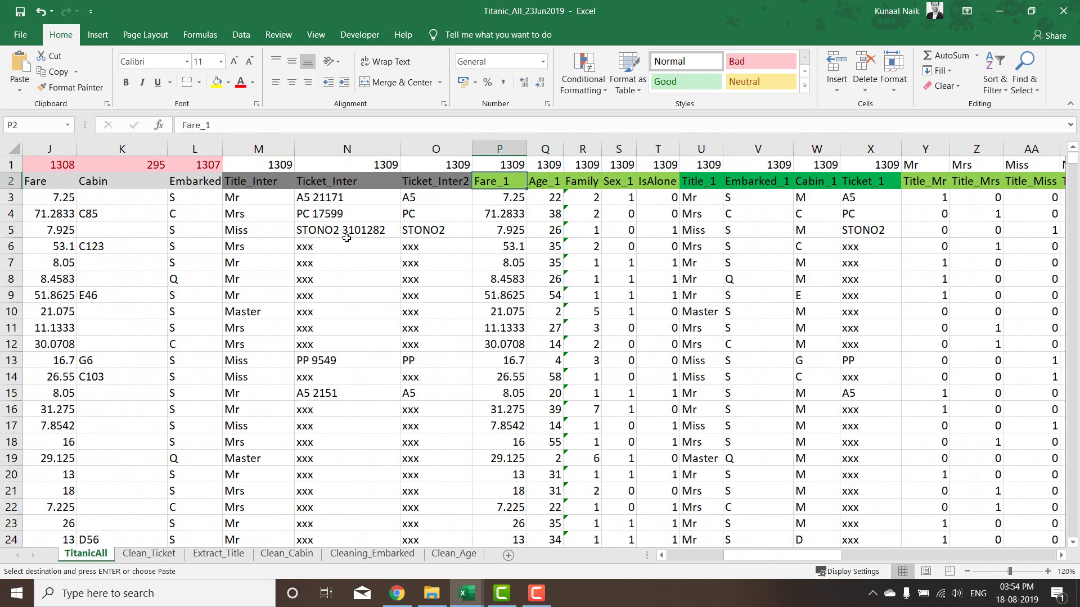
pyautogui.hotkey('shift', 'Right')
pyautogui.hotkey('shift', 'Right')
pyautogui.hotkey('shift', 'Right')
pyautogui.hotkey('shift', 'Right')
pyautogui.hotkey('ctrl', 'shift', 'Down')
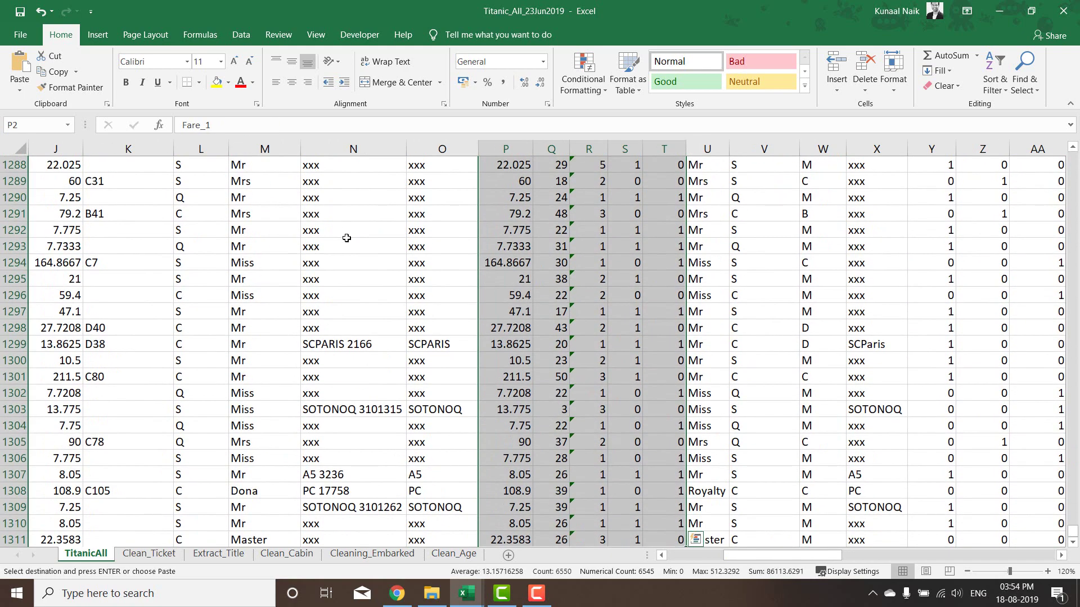
pyautogui.scroll(-1, 336, 243)
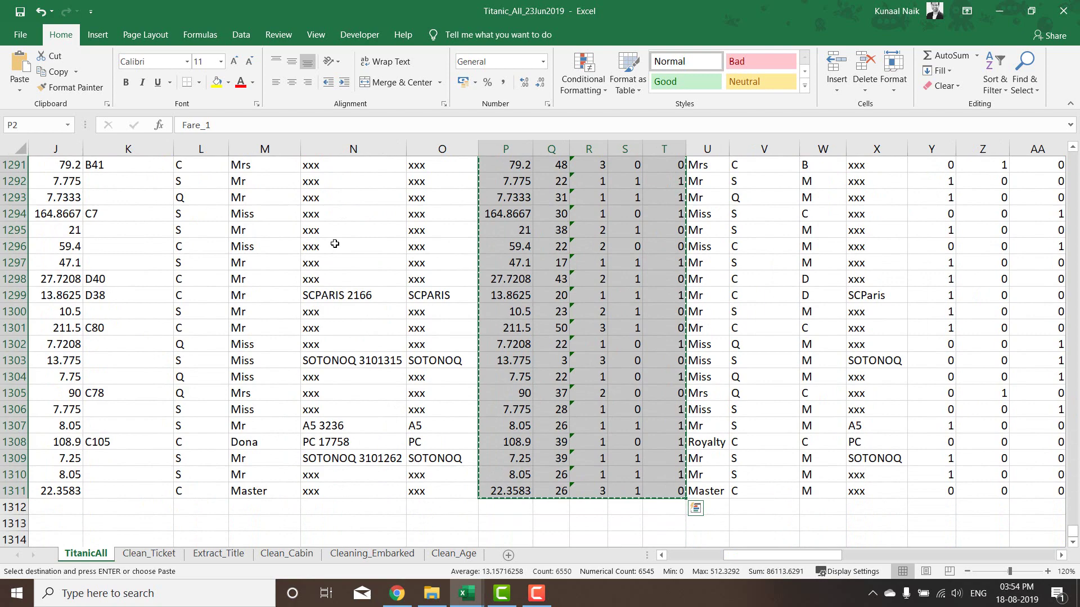
pyautogui.hotkey('alt', 'Tab')
pyautogui.click(183, 167)
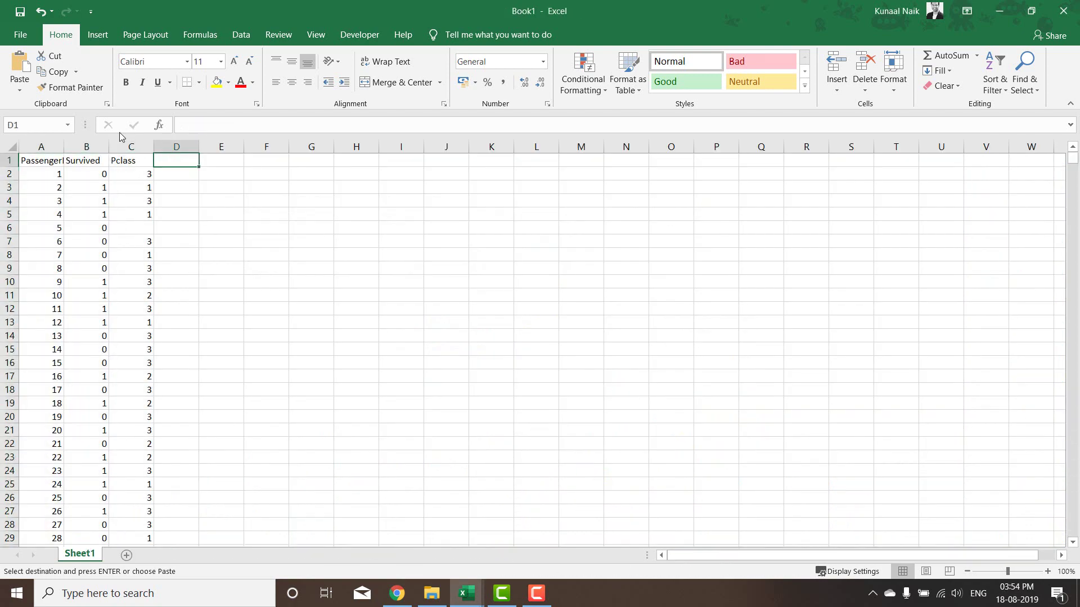
pyautogui.click(19, 90)
# Paste Fare_1–IsAlone as values at D1, then select the indicator columns from Y2 in Titanic_All.
pyautogui.click(18, 182)
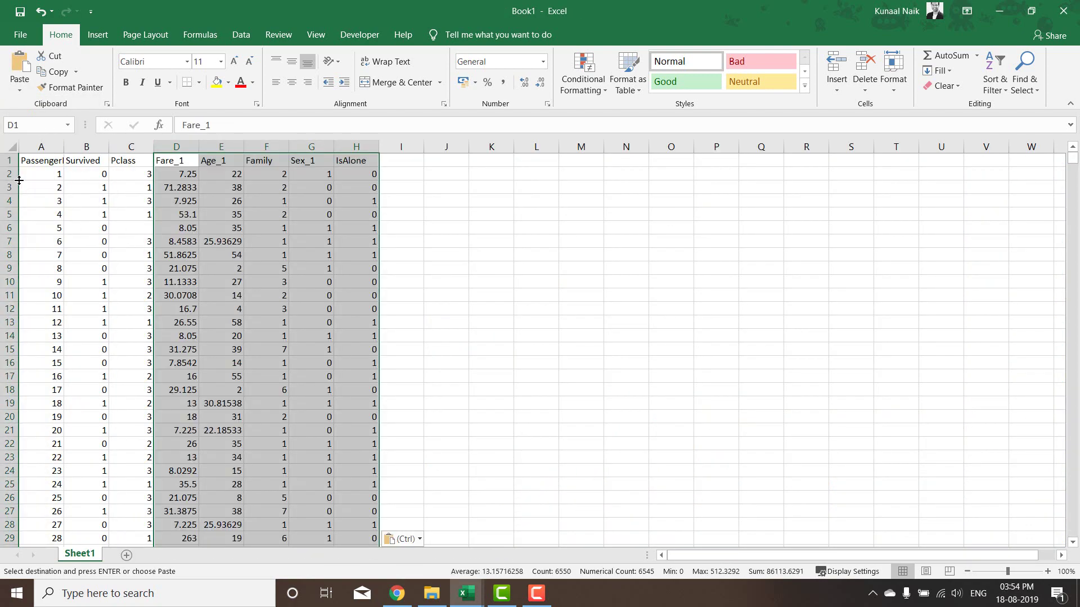
pyautogui.hotkey('alt', 'Tab')
pyautogui.hotkey('ctrl', 'Up')
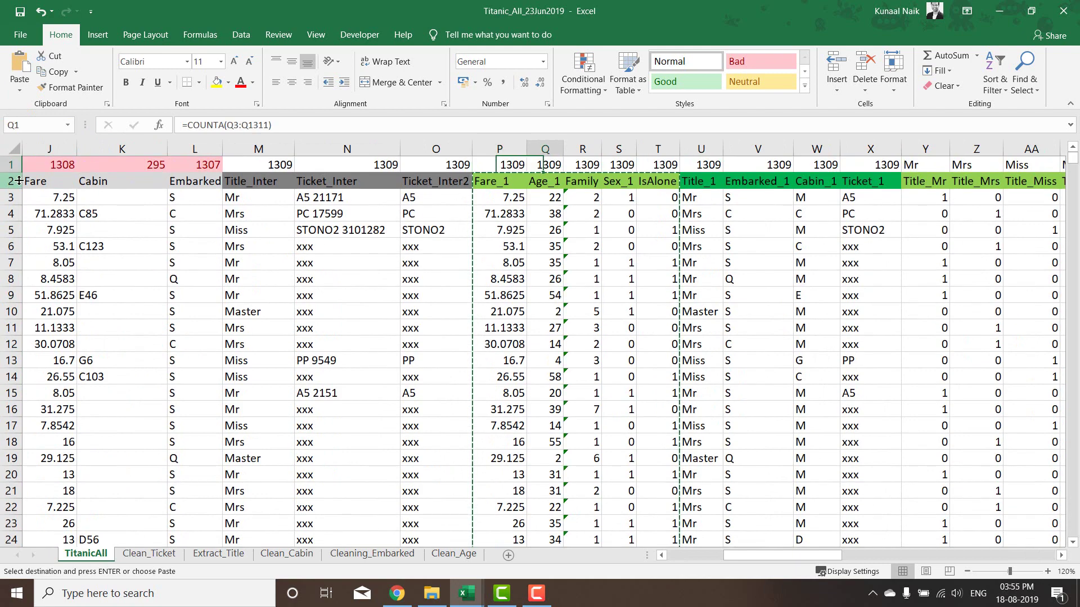
pyautogui.press('Right')
pyautogui.press('Right')
pyautogui.press('Right')
pyautogui.press('Right')
pyautogui.press('Right')
pyautogui.press('Right')
pyautogui.press('Right')
pyautogui.press('Down')
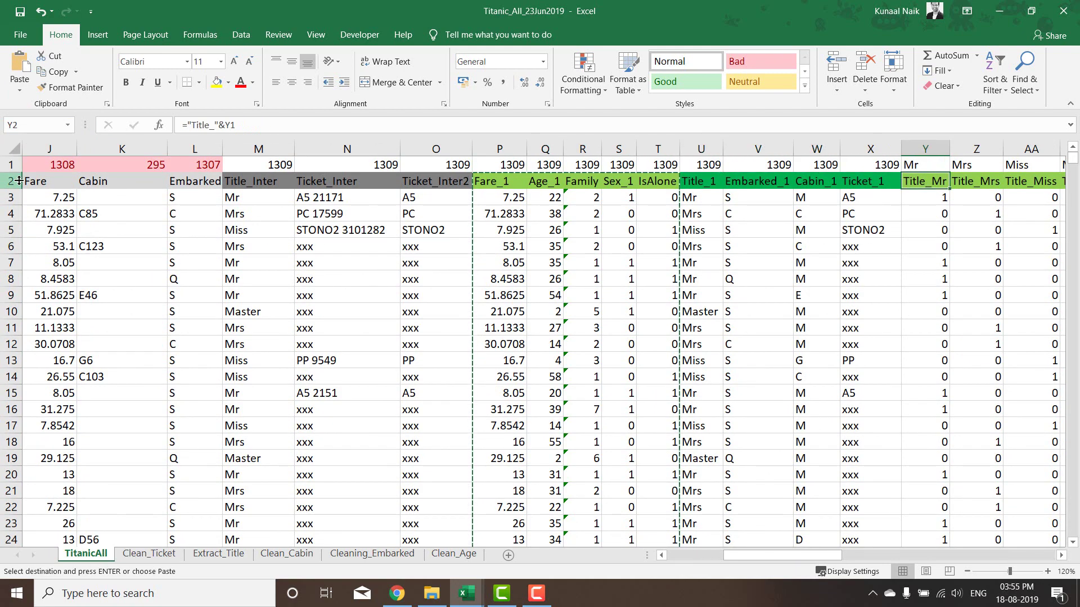
pyautogui.hotkey('ctrl', 'shift', 'Right')
pyautogui.press('Right')
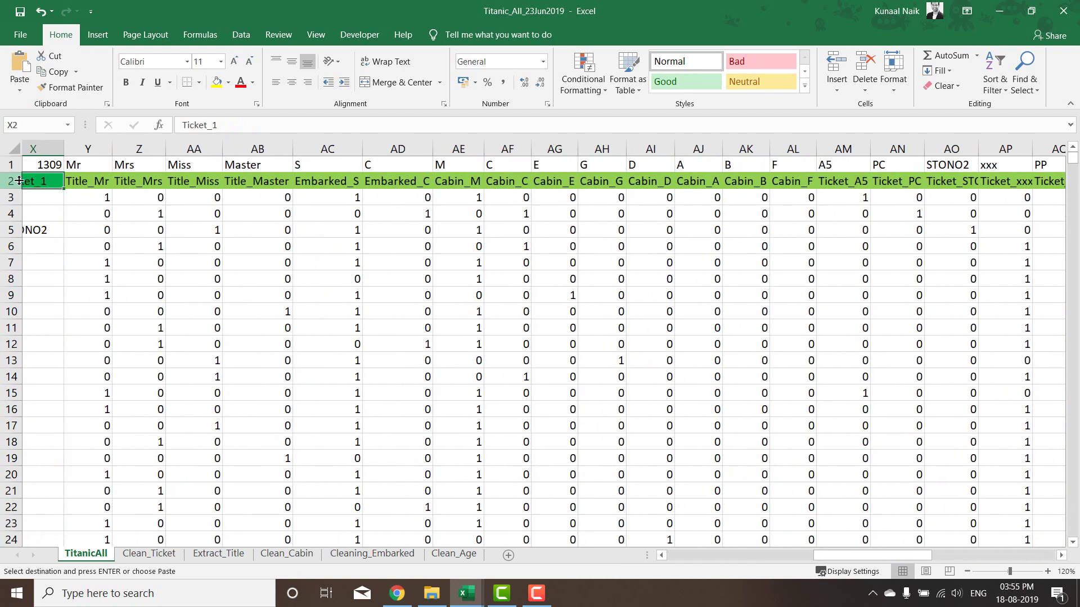
pyautogui.press('Left')
pyautogui.press('Left')
pyautogui.hscroll(-5, 19, 180)
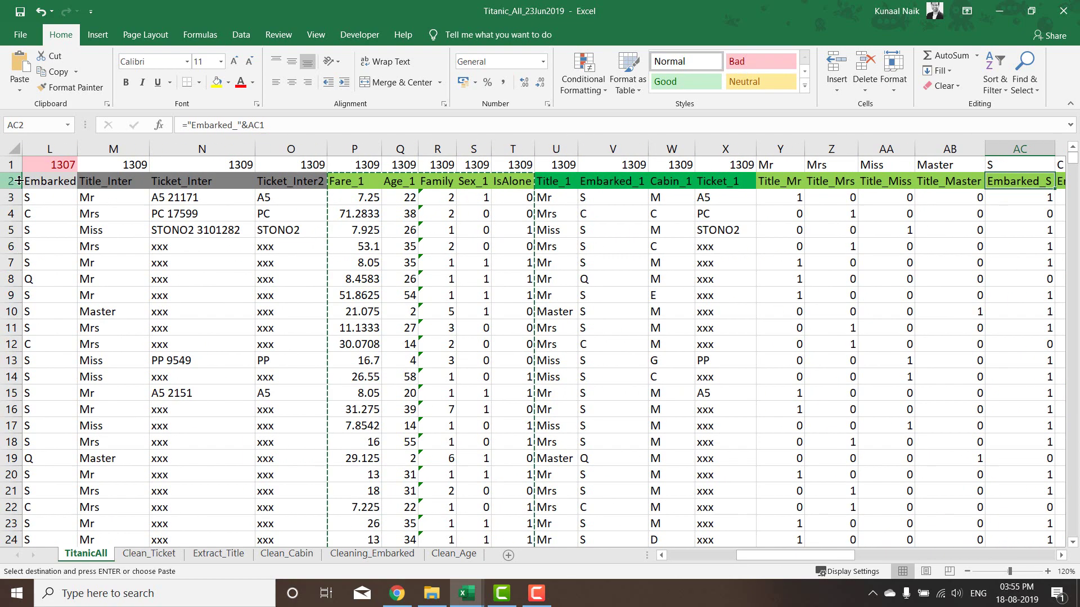
pyautogui.hscroll(1, 19, 180)
pyautogui.press('Right')
pyautogui.press('Right')
pyautogui.press('Right')
pyautogui.press('Left')
pyautogui.press('Left')
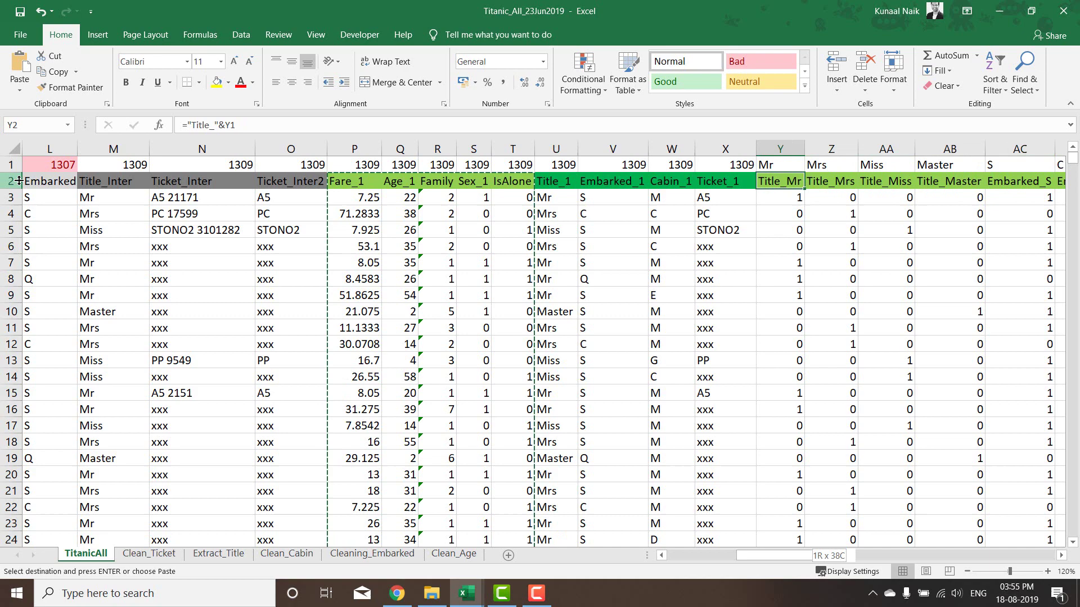
pyautogui.hotkey('ctrl', 'shift', 'Down')
pyautogui.hotkey('ctrl', 'shift', 'Right')
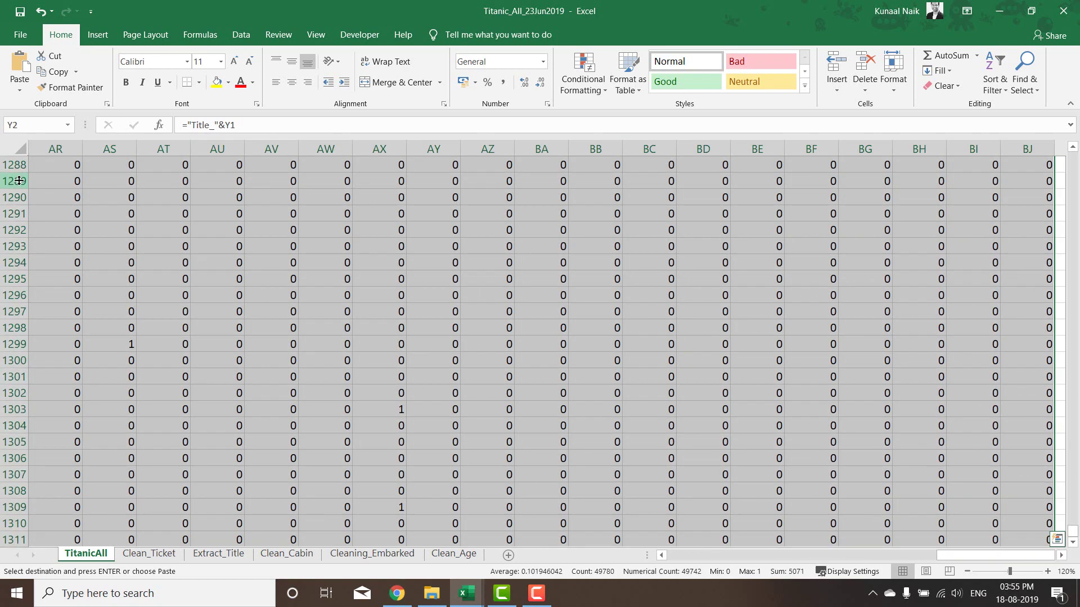
# Paste the Title, Embarked, Cabin and Ticket indicator columns into Book1 at I1 and check the headers.
pyautogui.hotkey('alt', 'Tab')
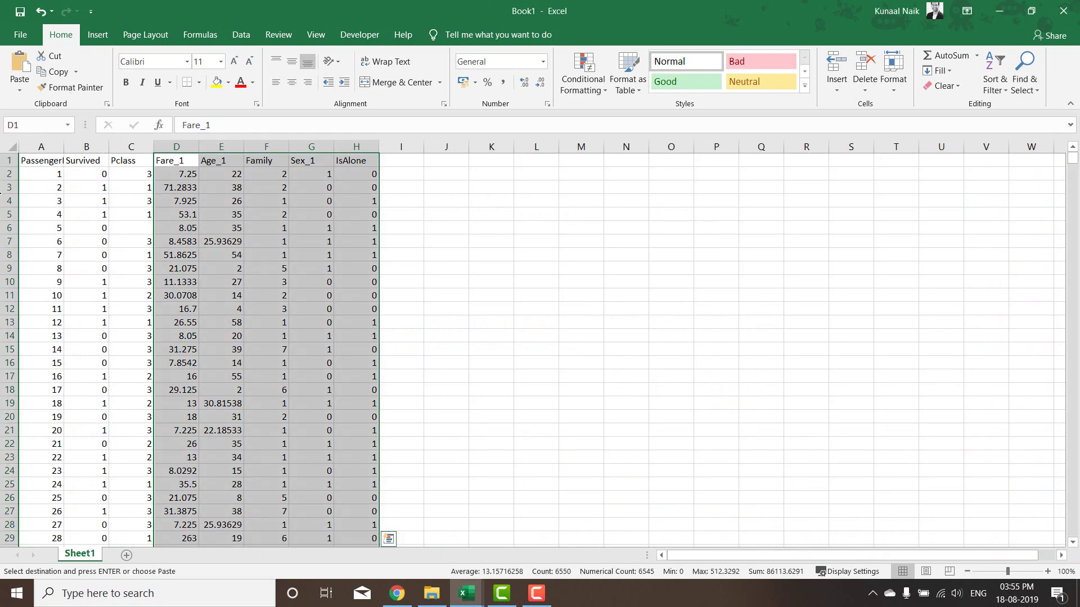
pyautogui.click(421, 163)
pyautogui.click(20, 68)
pyautogui.click(449, 274)
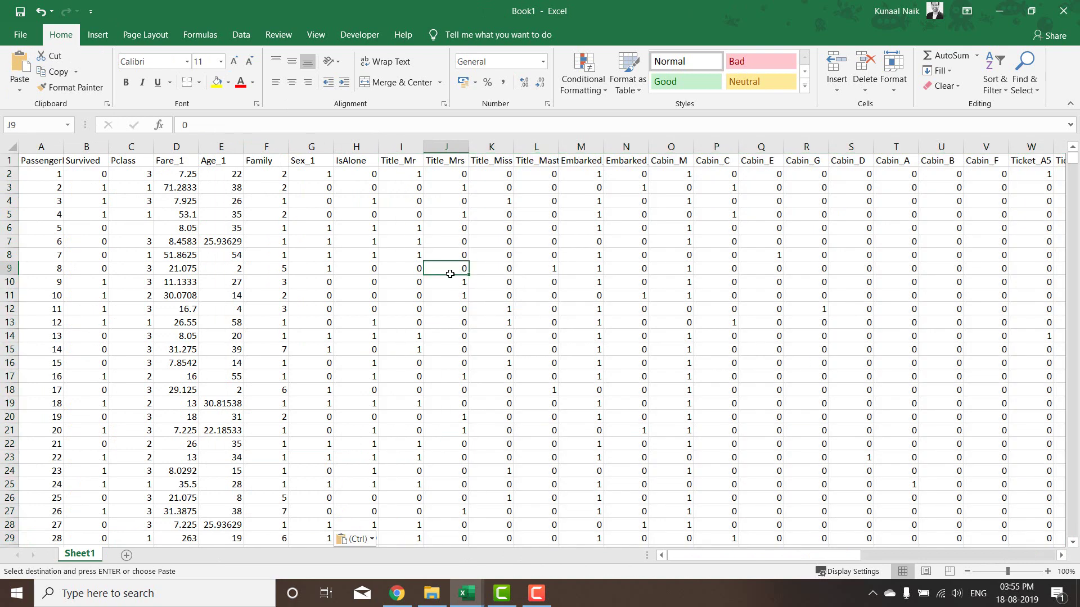
pyautogui.hotkey('ctrl', 'Left')
pyautogui.hotkey('ctrl', 'Up')
pyautogui.hotkey('ctrl', 'shift', 'Right')
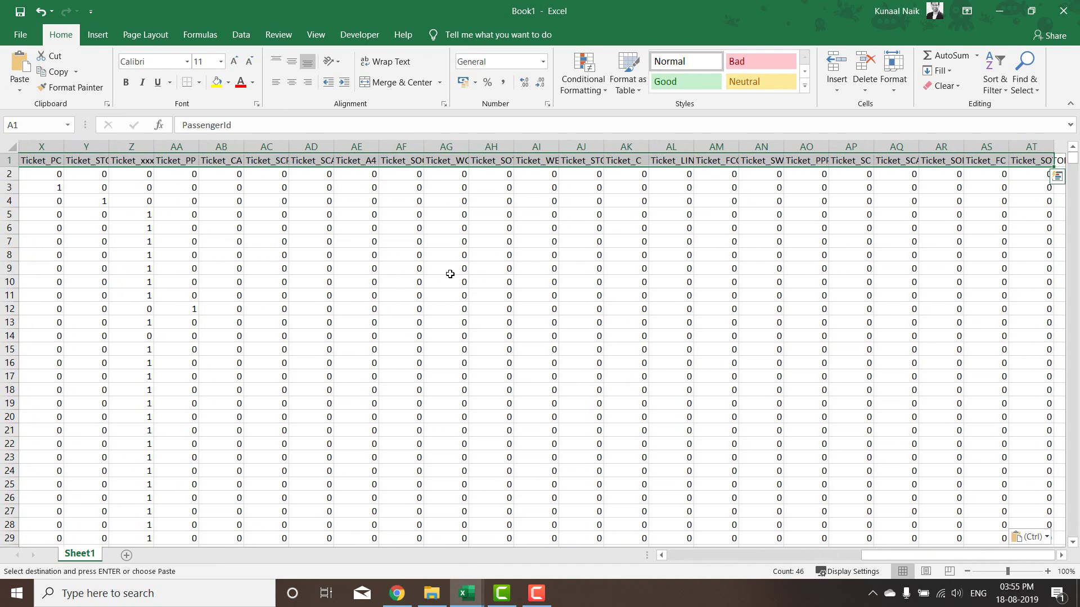
# Filter the Titanic_All table so Survived shows only NA.
pyautogui.hotkey('ctrl', 'Home')
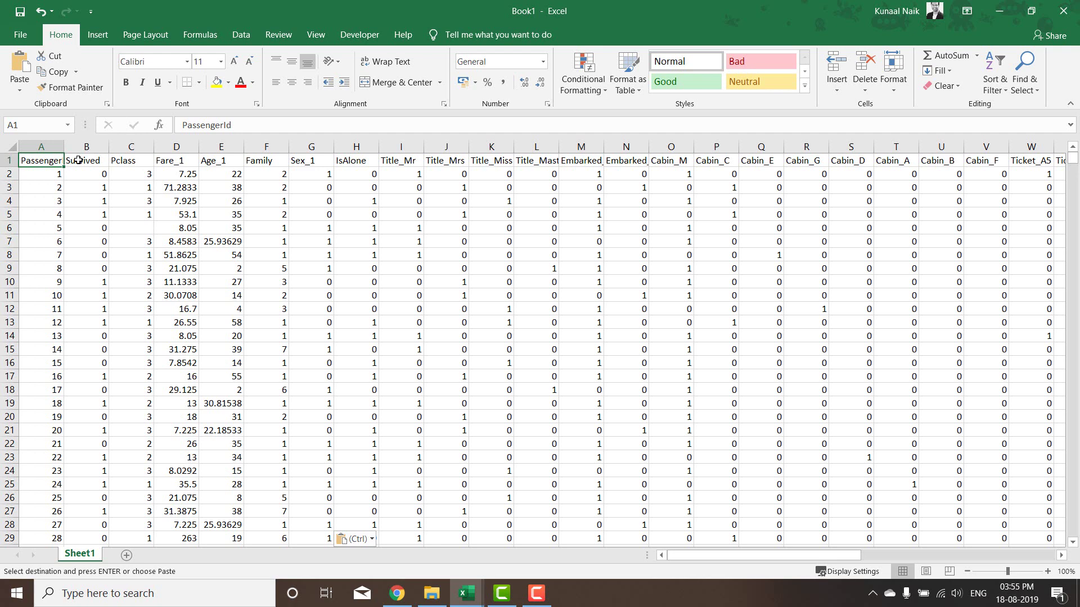
pyautogui.hotkey('ctrl', 'z')
pyautogui.hotkey('ctrl', 'y')
pyautogui.hotkey('ctrl', 'shift', 'l')
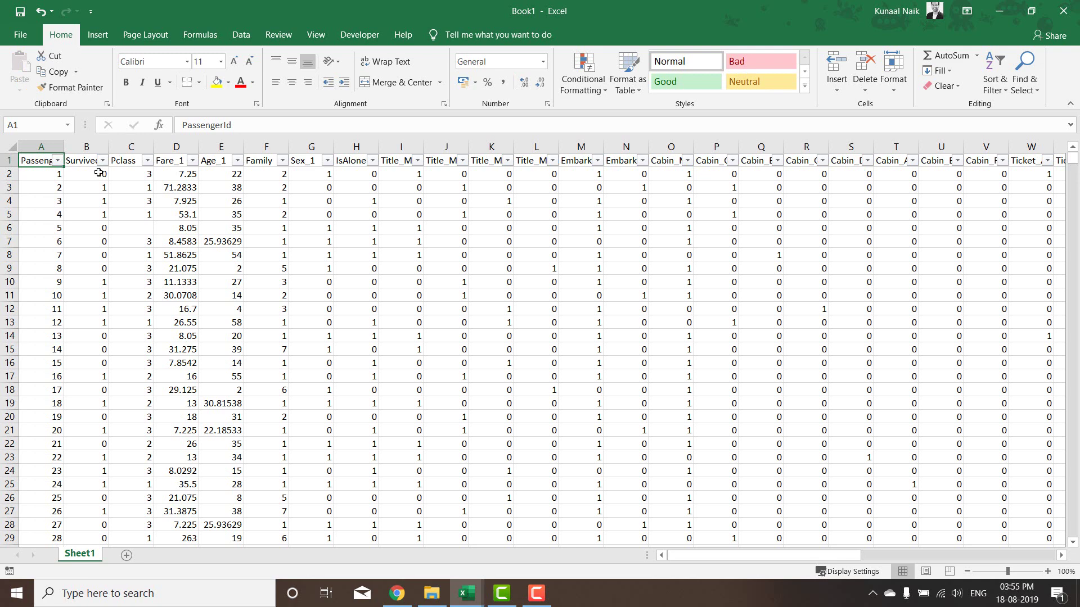
pyautogui.click(102, 160)
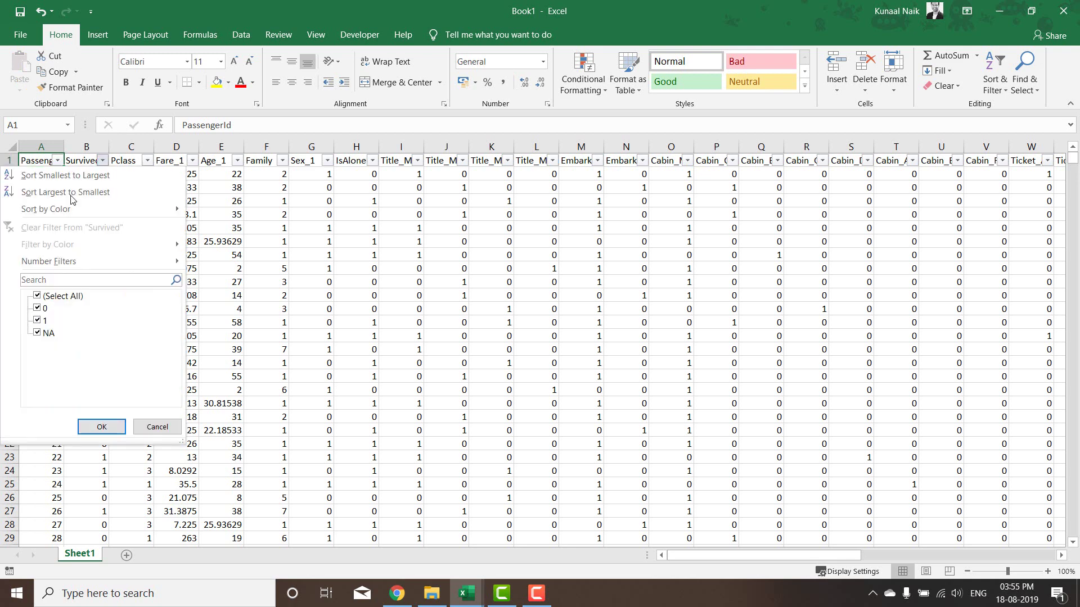
pyautogui.click(37, 296)
pyautogui.click(37, 333)
pyautogui.click(95, 427)
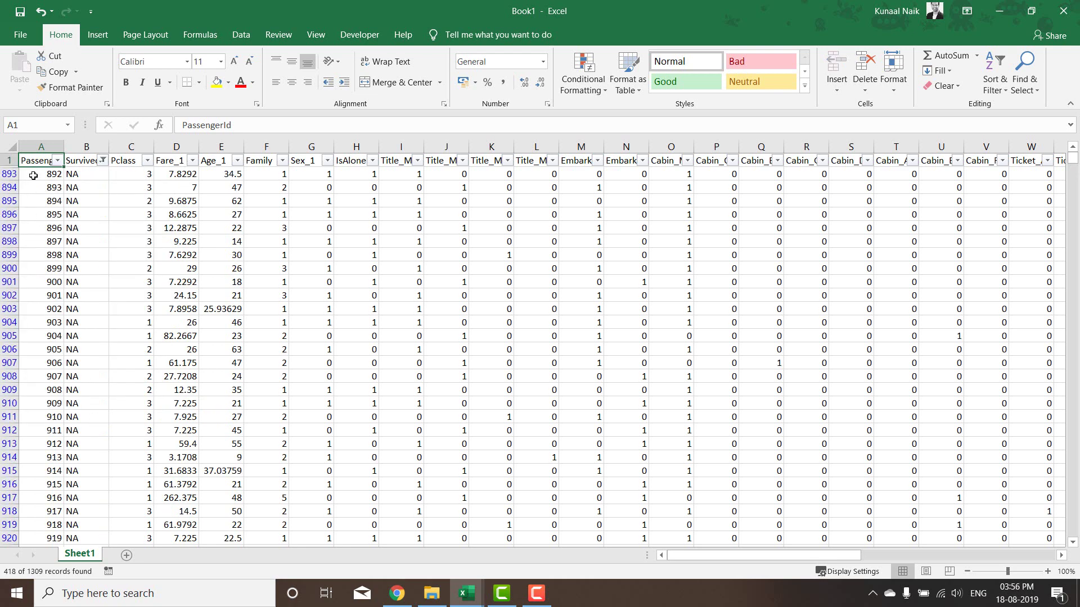
# Copy the 418 filtered NA passenger rows and paste them as values into Book2.
pyautogui.hotkey('ctrl', 'shift', 'Right')
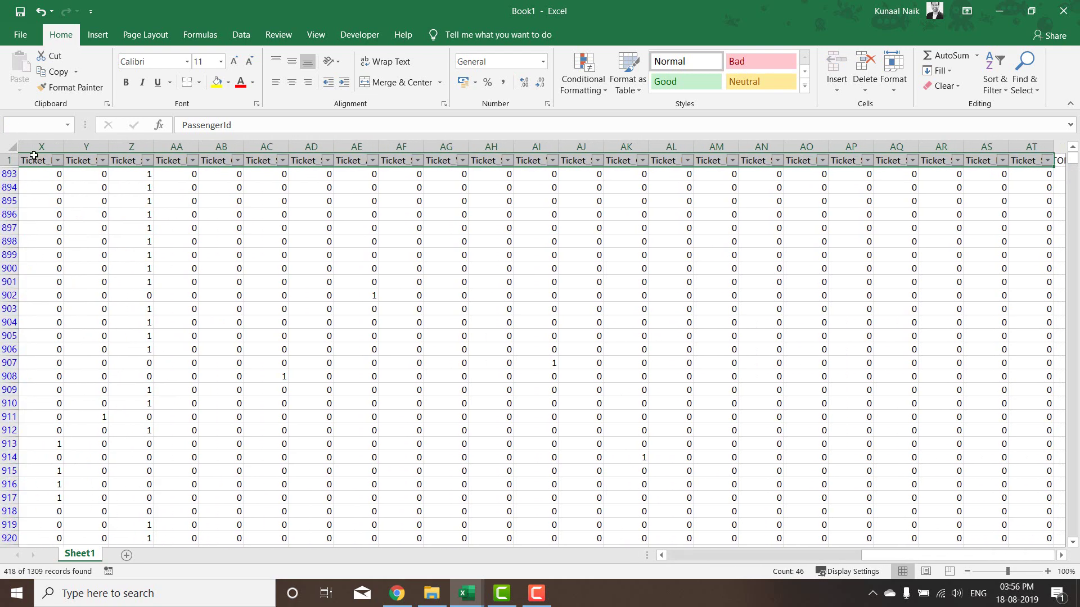
pyautogui.hotkey('ctrl', 'shift', 'Down')
pyautogui.scroll(-2, 38, 158)
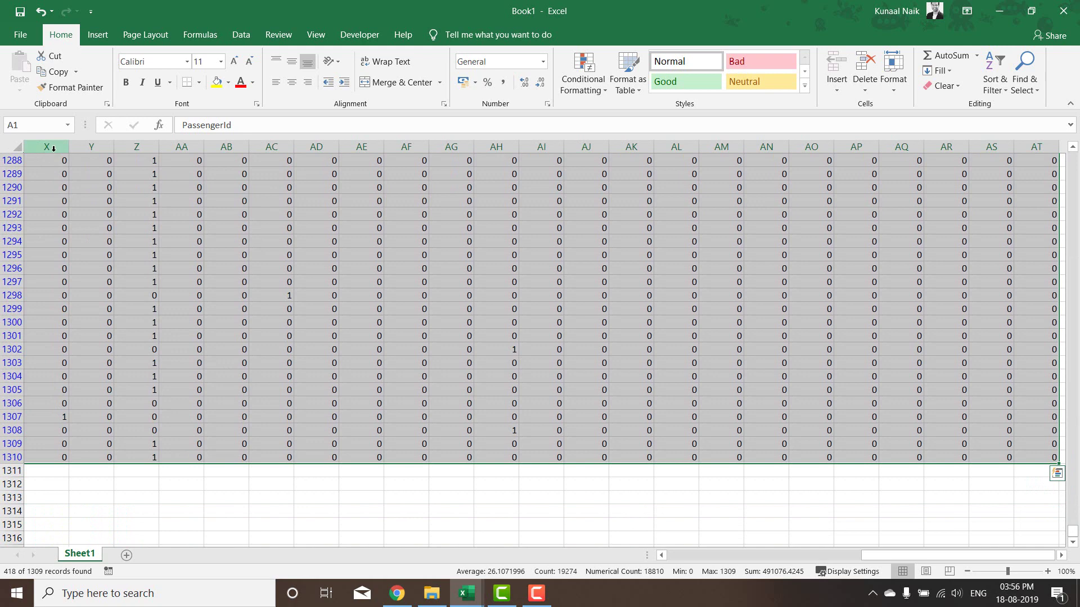
pyautogui.hotkey('ctrl', 'c')
pyautogui.moveTo(466, 593)
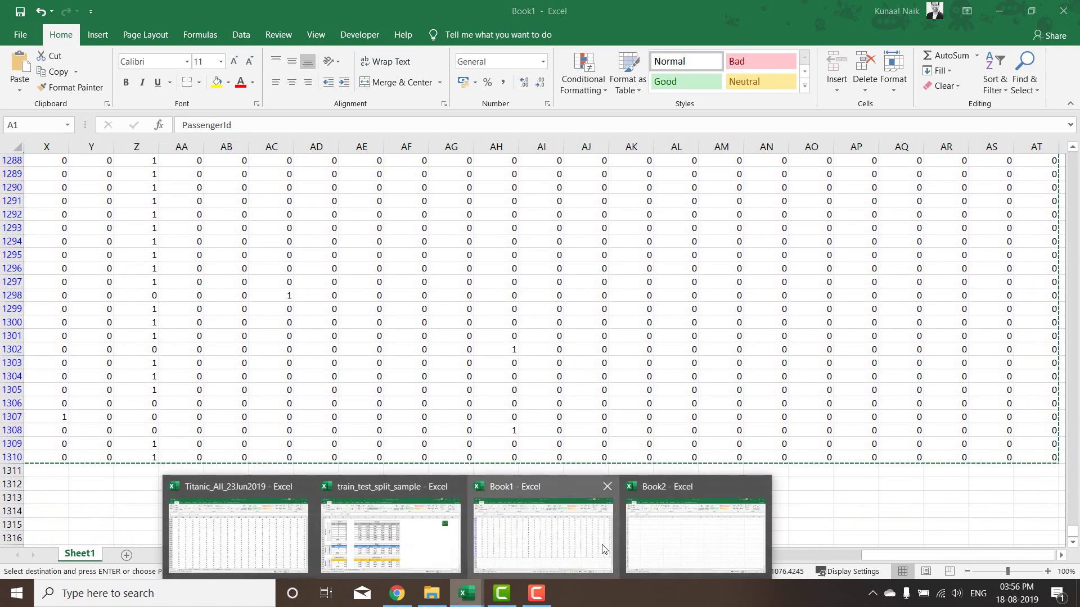
pyautogui.click(695, 534)
pyautogui.click(19, 90)
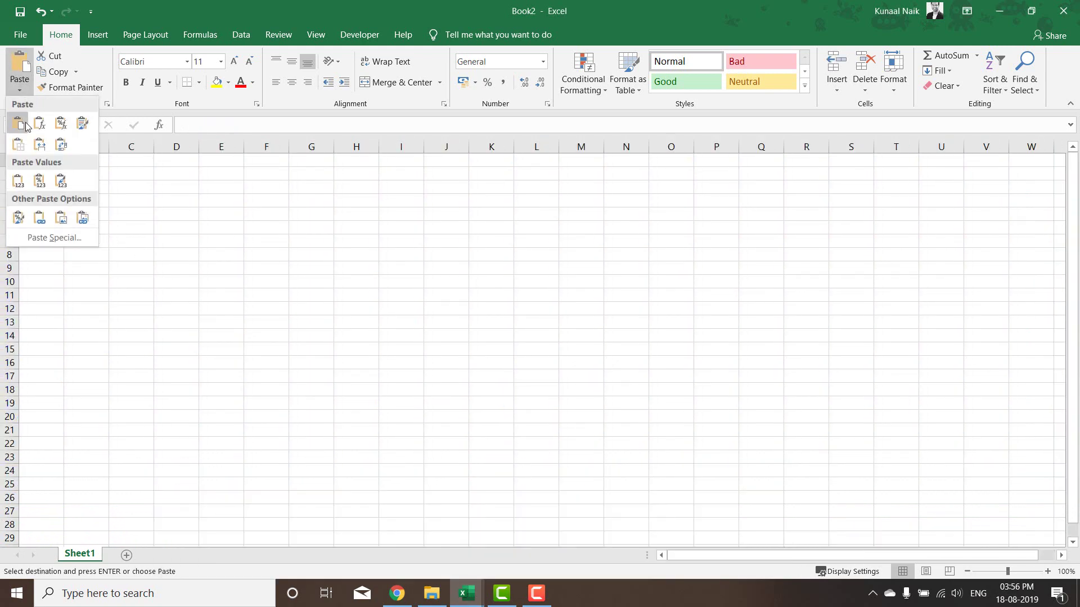
pyautogui.click(18, 181)
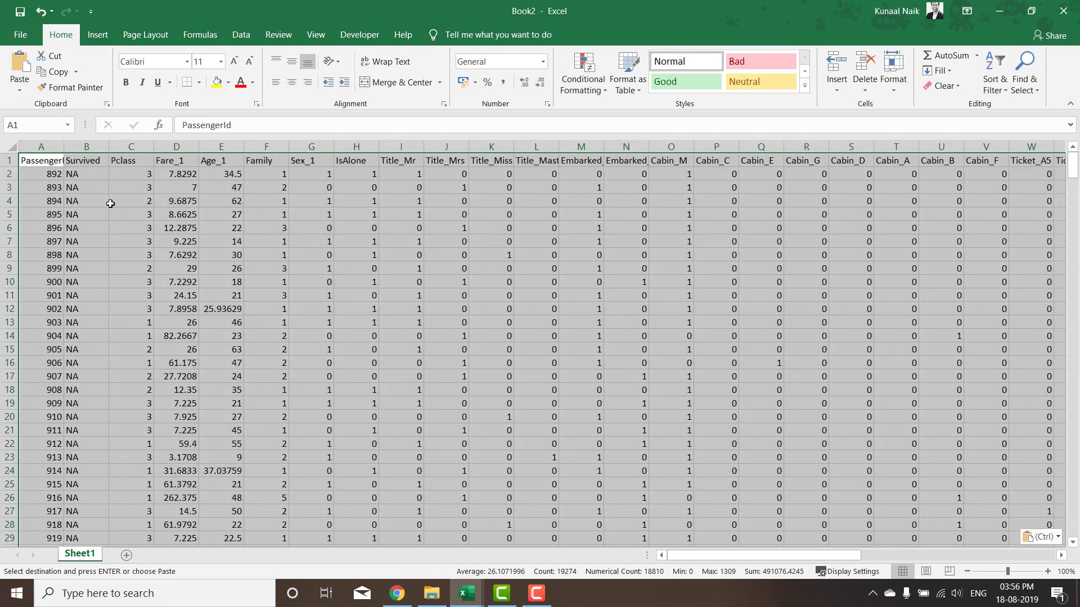
pyautogui.press('Right')
pyautogui.press('Down')
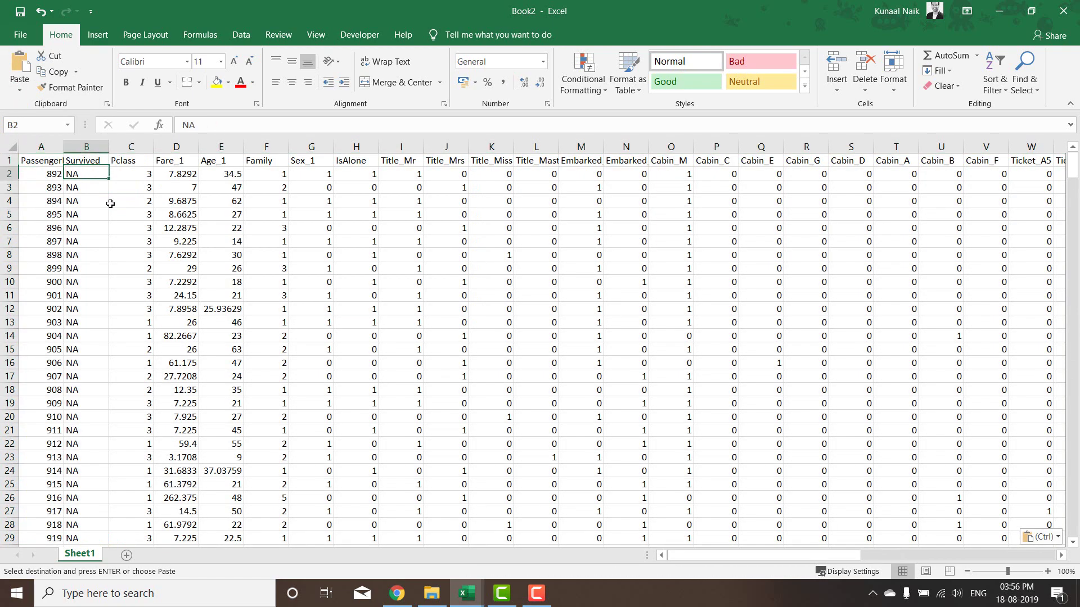
pyautogui.press('ctrl')
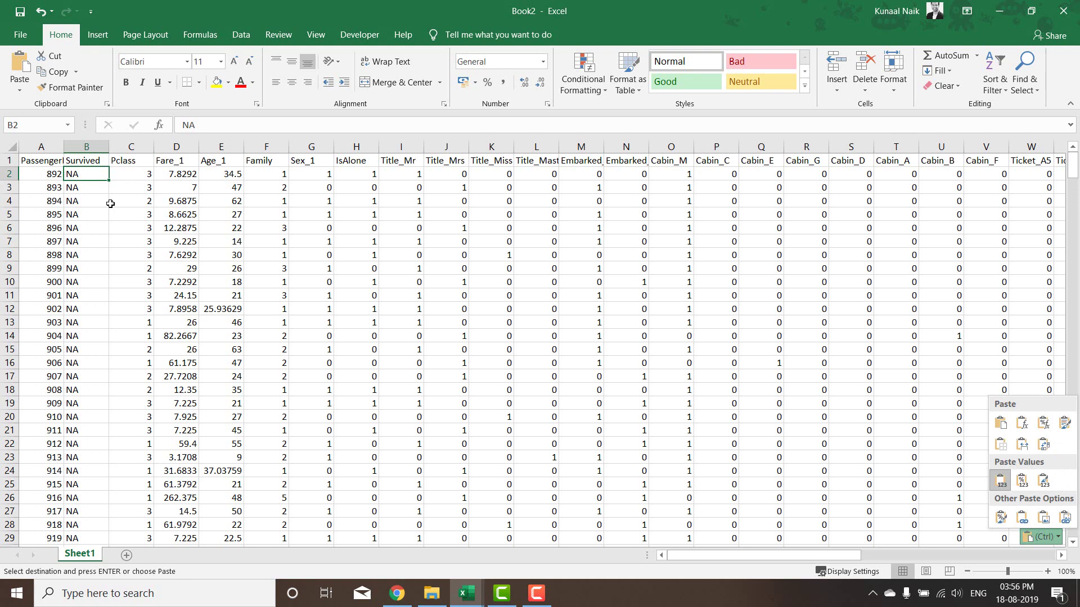
# Delete the Survived column from Book2.
pyautogui.press('Escape')
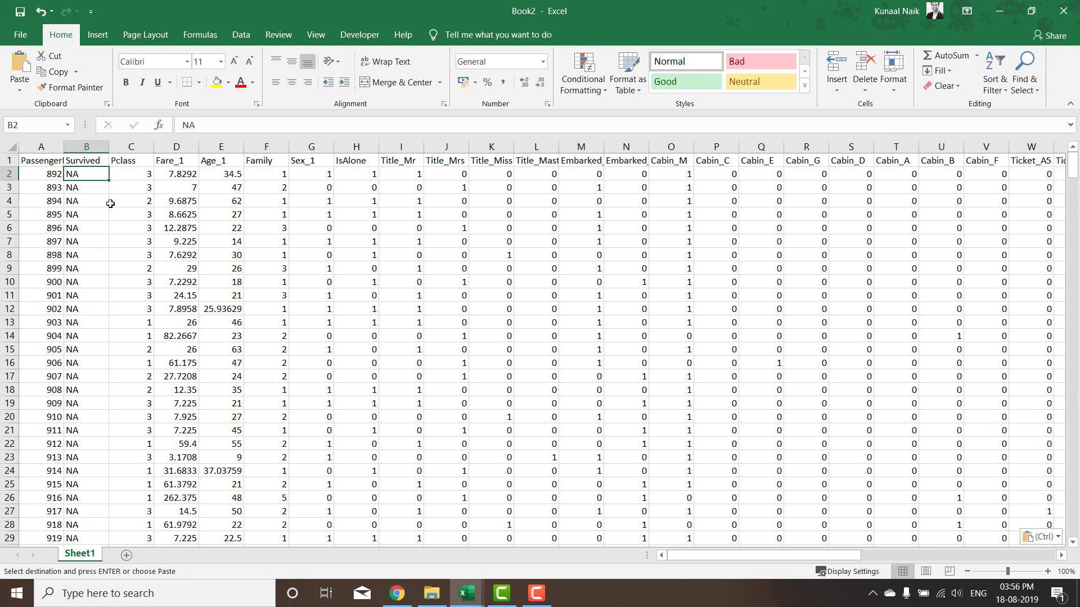
pyautogui.rightClick(86, 144)
pyautogui.click(148, 266)
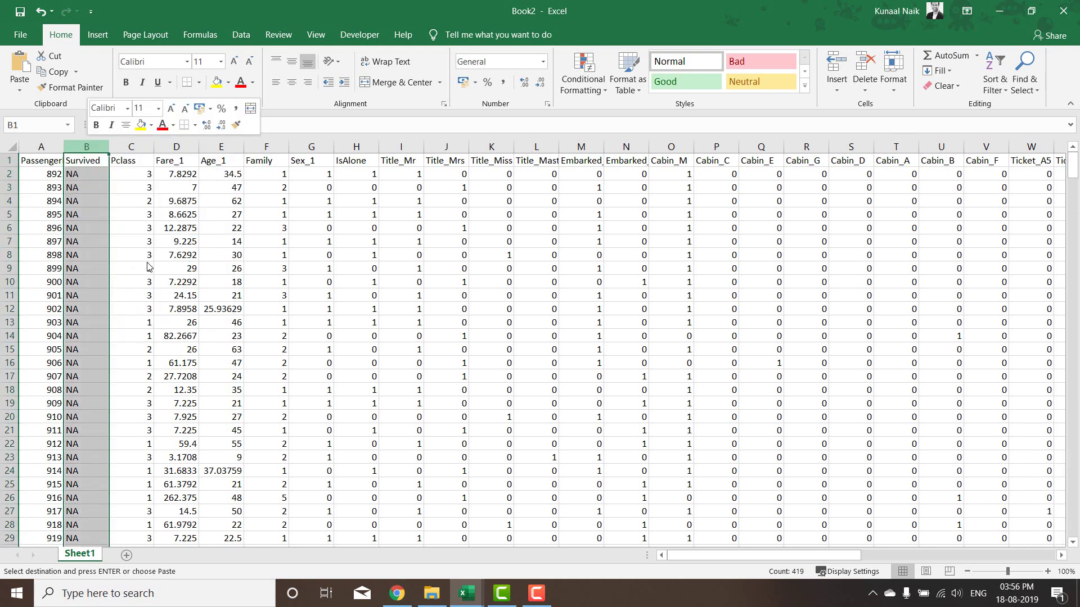
pyautogui.click(148, 268)
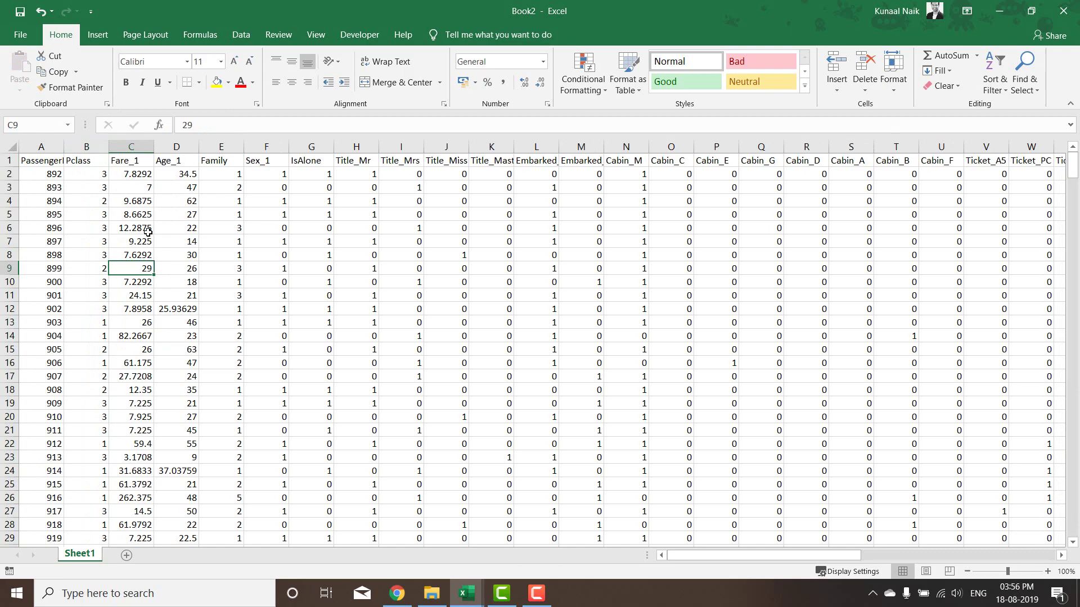
# Save Book2 as excel_test in CSV UTF-8 format in the Titanic Competition folder.
pyautogui.hotkey('ctrl', 's')
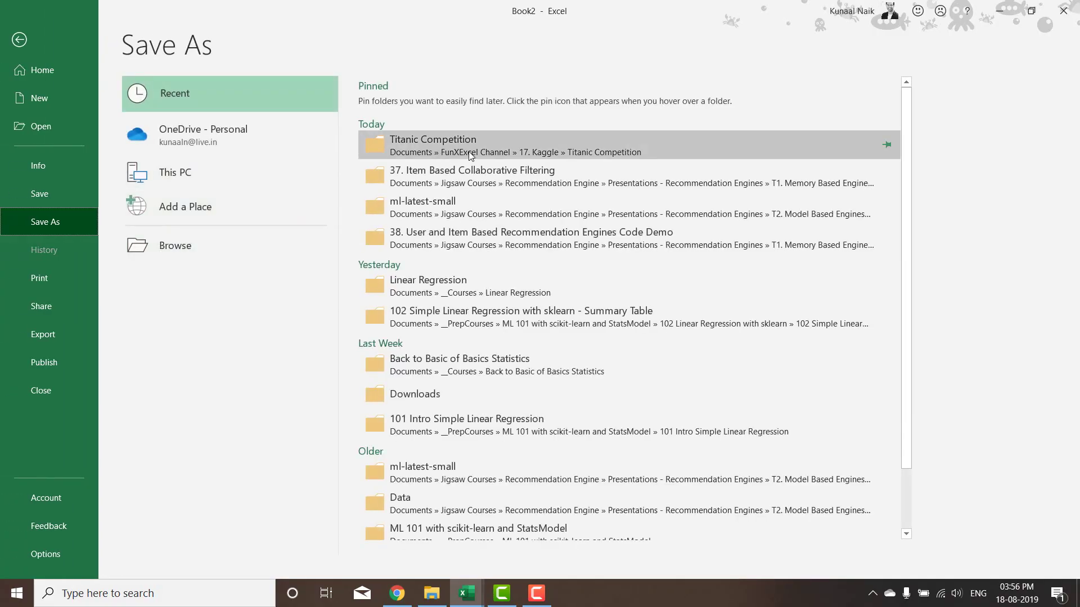
pyautogui.click(471, 156)
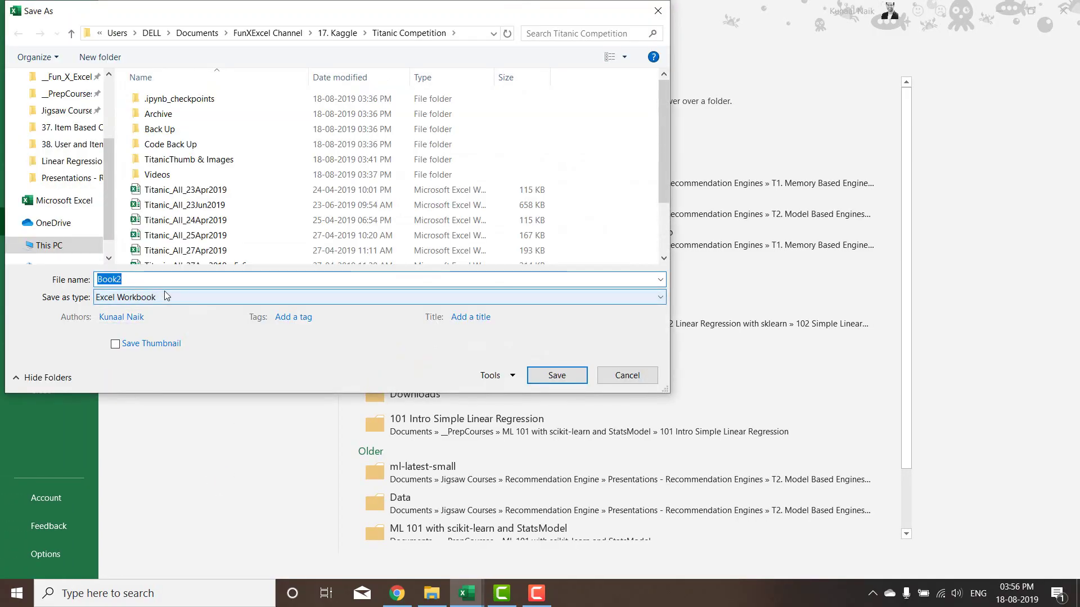
pyautogui.click(165, 292)
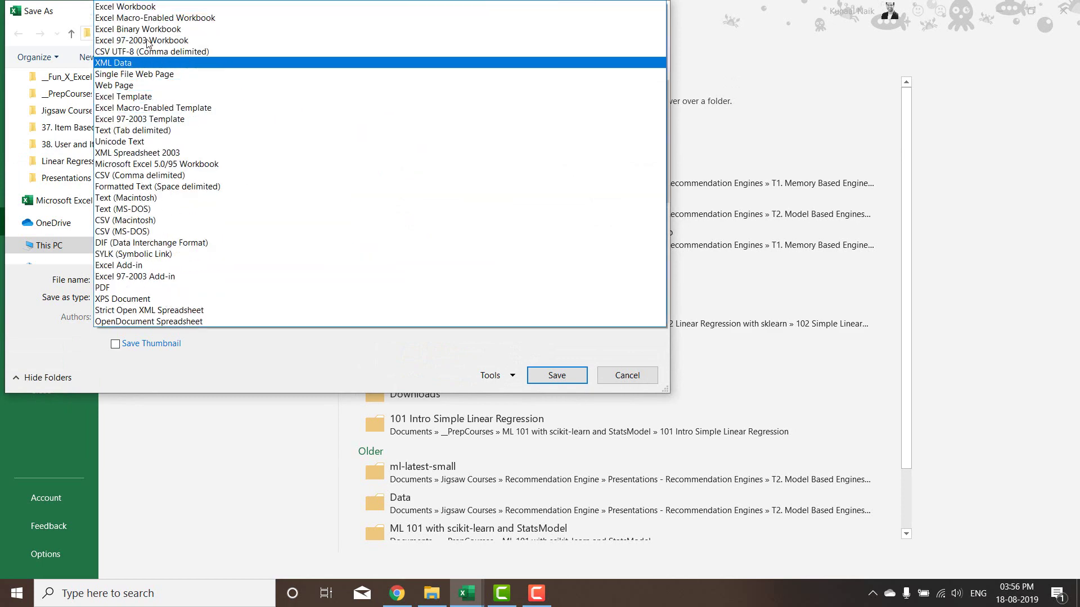
pyautogui.click(146, 52)
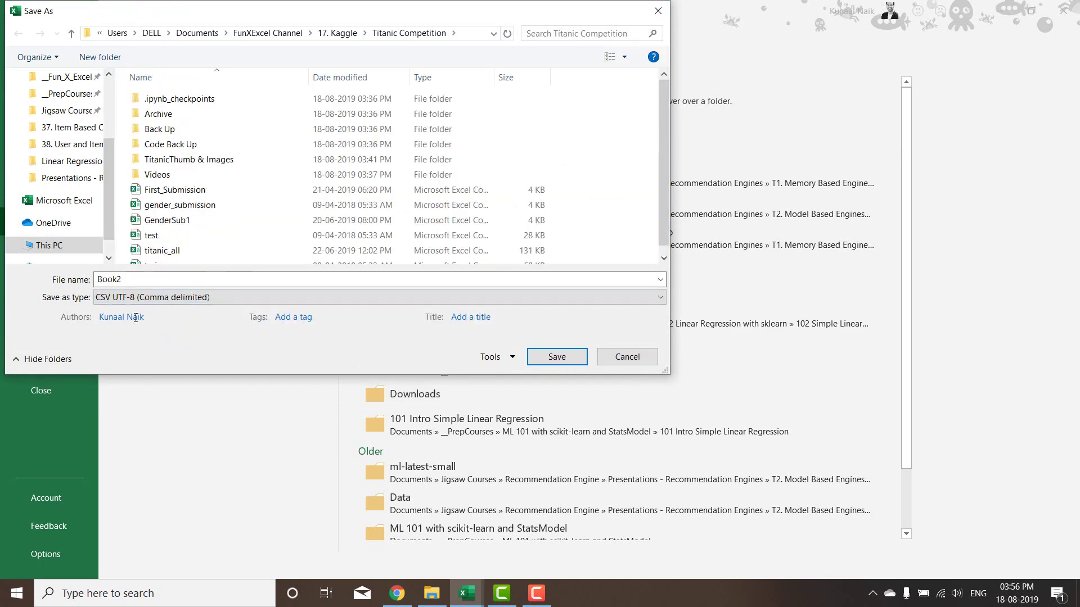
pyautogui.doubleClick(143, 281)
pyautogui.write('test')
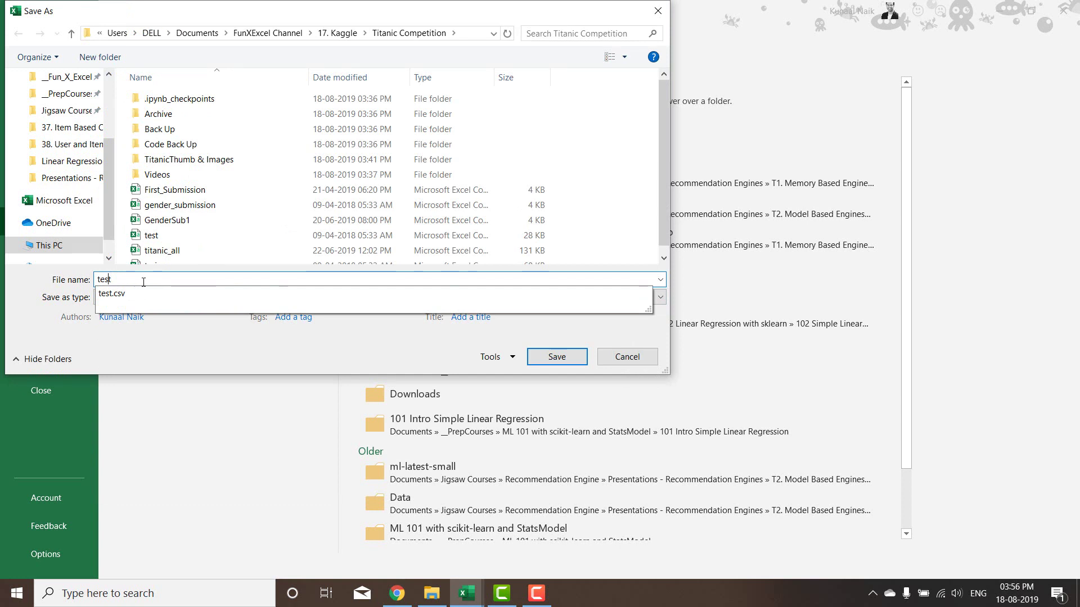
pyautogui.press('Home')
pyautogui.write('e')
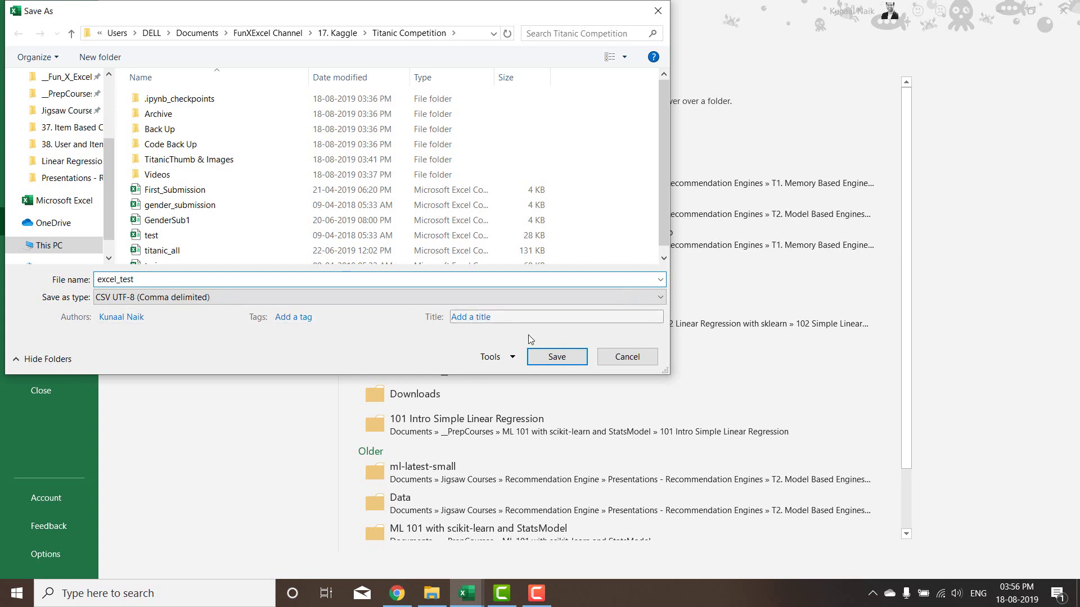
pyautogui.click(557, 357)
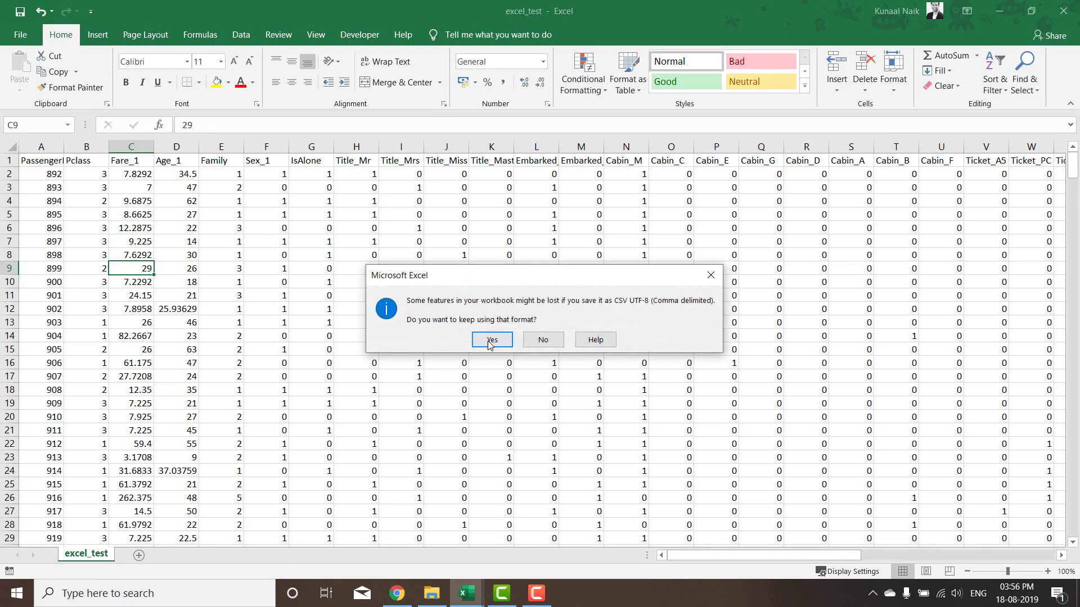
pyautogui.click(487, 340)
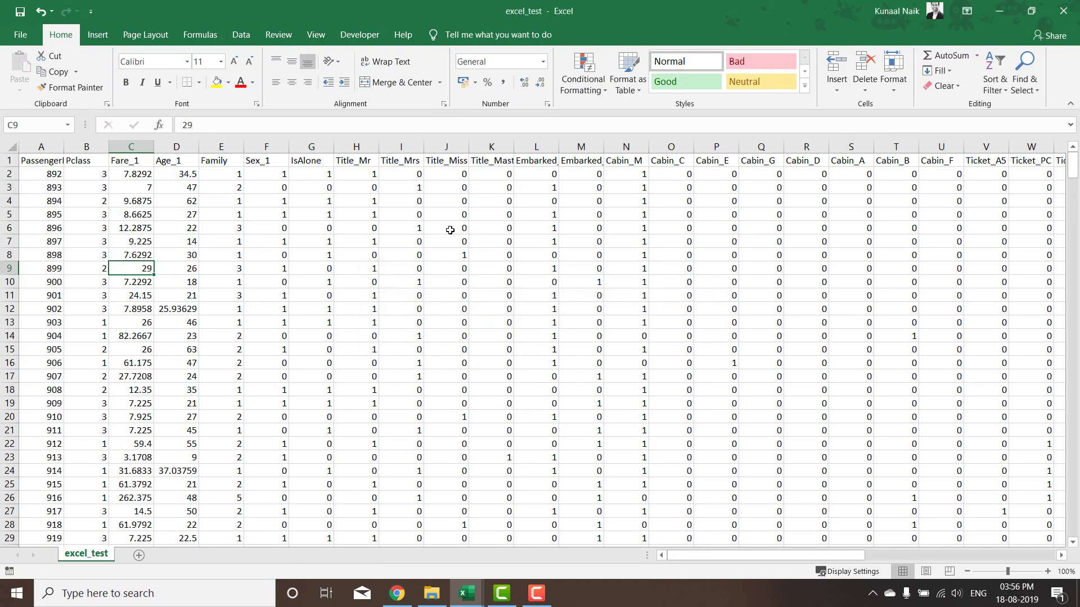
# Close excel_test and delete Book1's NA passenger rows from row 893 to the end.
pyautogui.click(1063, 10)
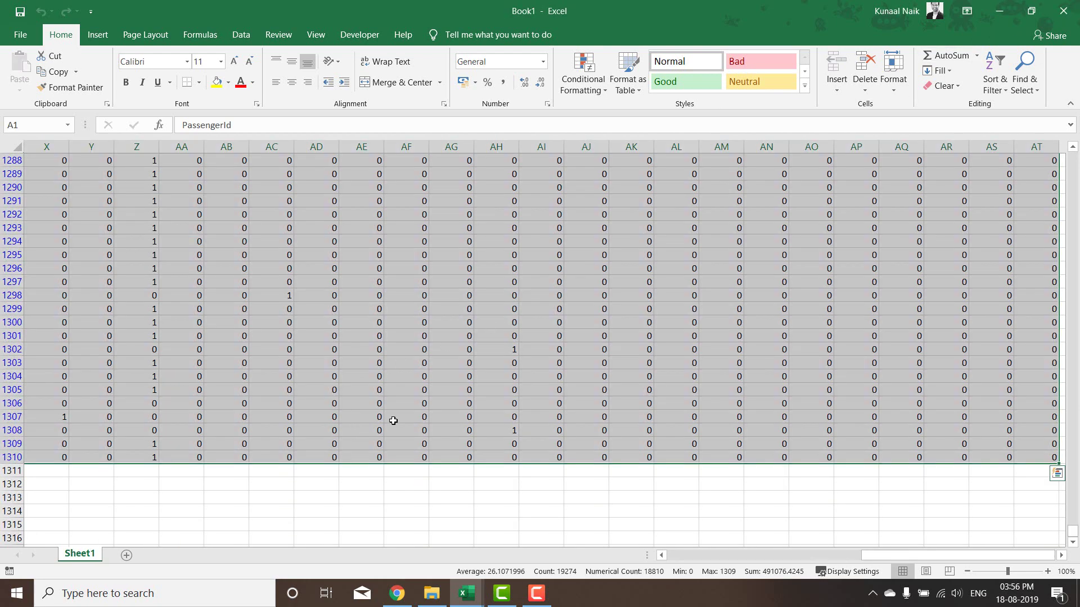
pyautogui.hotkey('ctrl', 'Home')
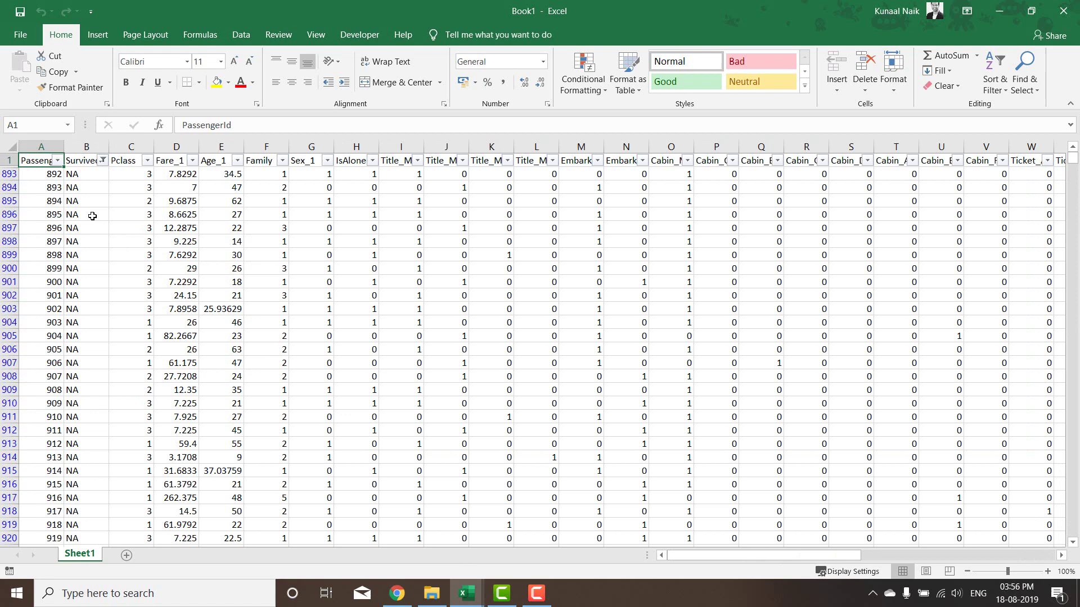
pyautogui.click(19, 175)
pyautogui.hotkey('ctrl', 'shift', 'End')
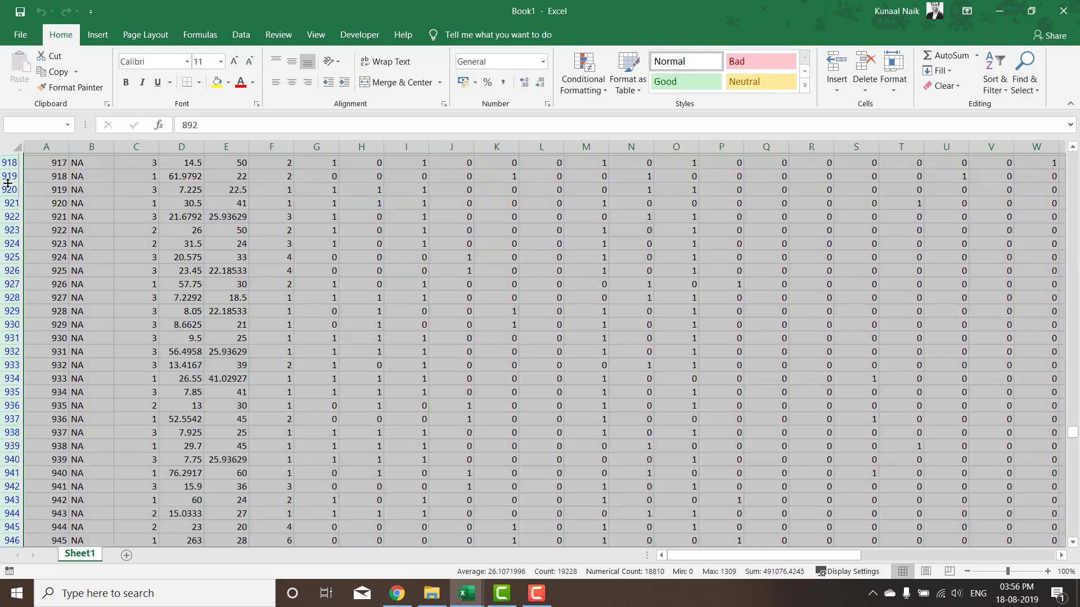
pyautogui.rightClick(230, 242)
pyautogui.click(275, 366)
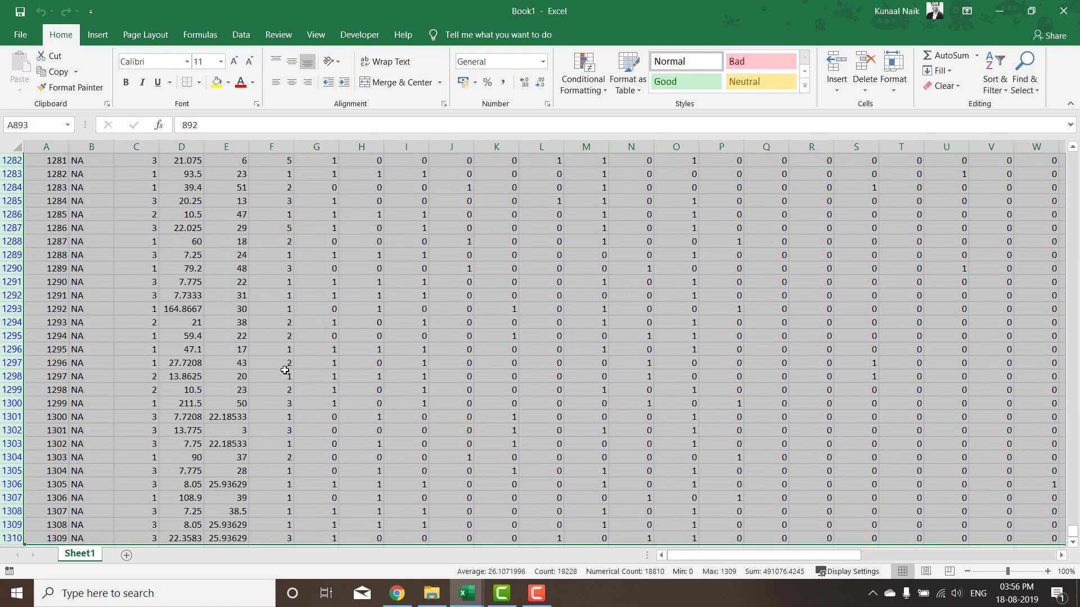
pyautogui.click(269, 337)
# Remove the filter and check the last remaining data row.
pyautogui.hotkey('ctrl', 'Home')
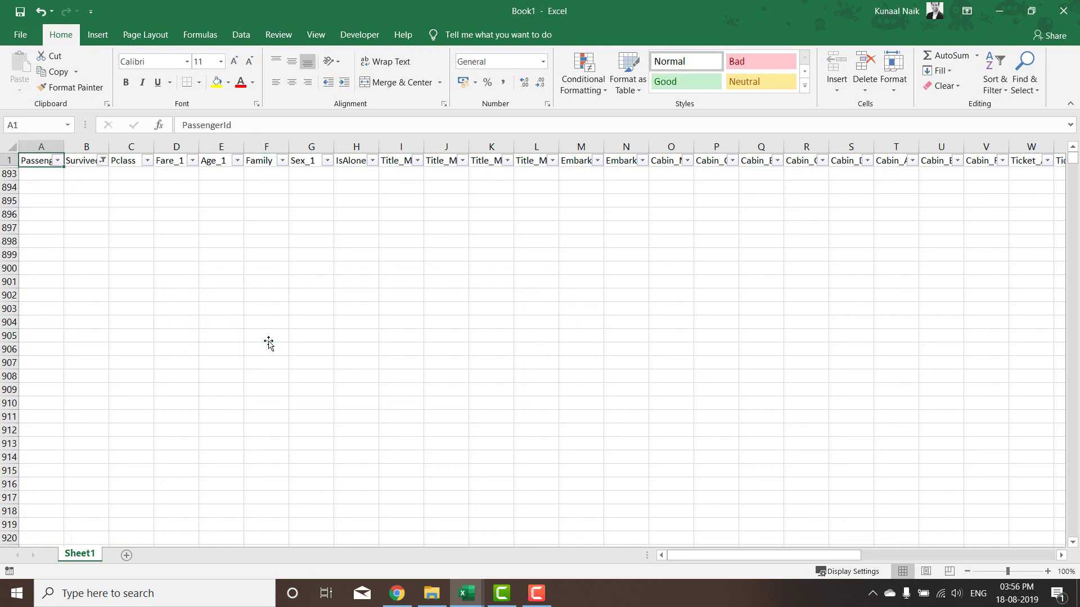
pyautogui.hotkey('ctrl', 'shift', 'l')
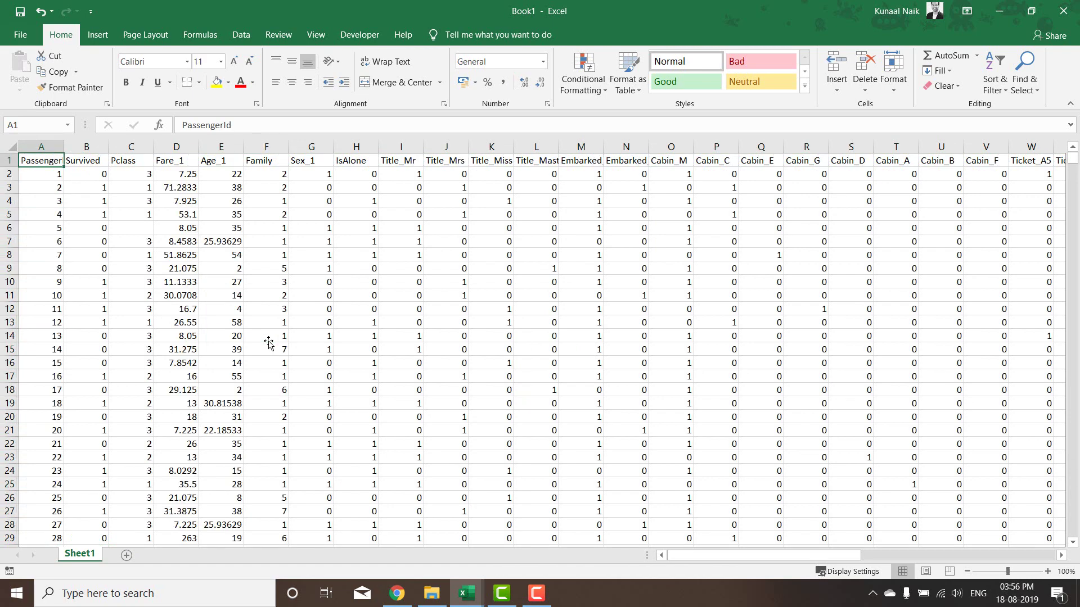
pyautogui.hotkey('ctrl', 'Down')
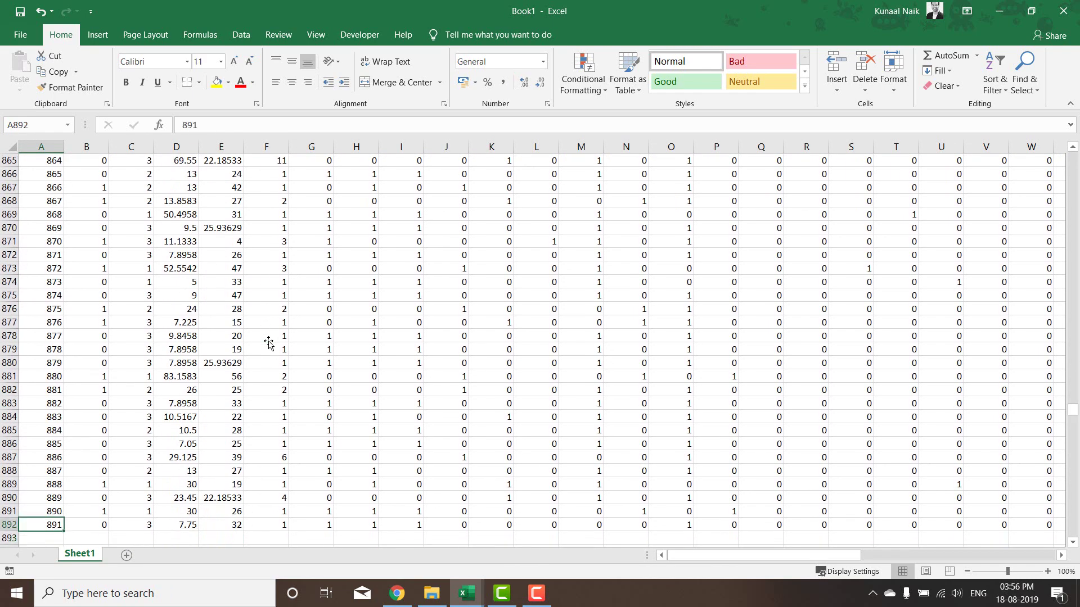
pyautogui.moveTo(477, 587)
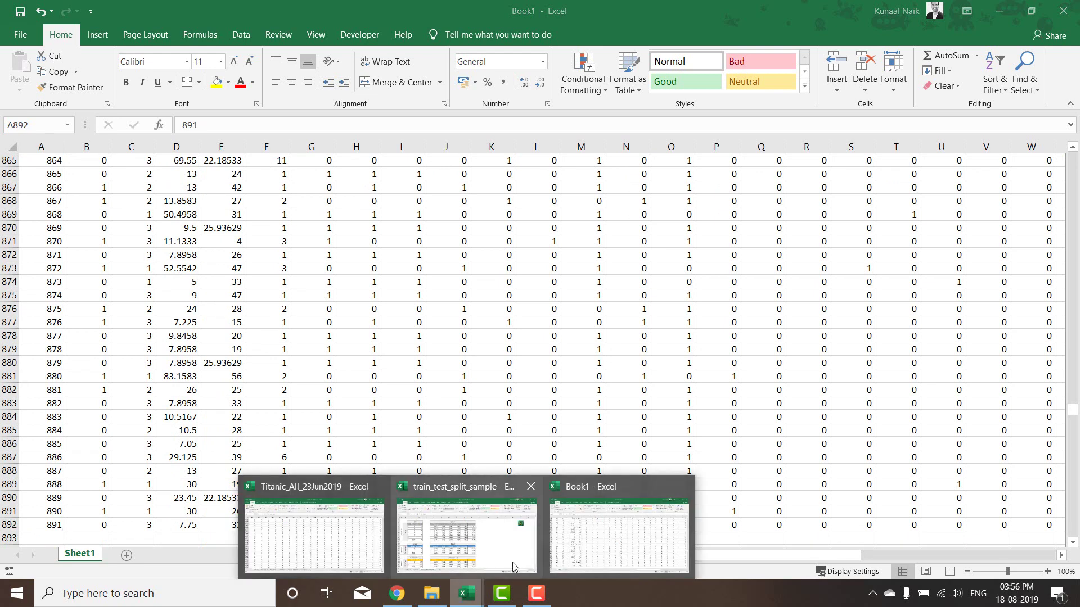
pyautogui.click(513, 565)
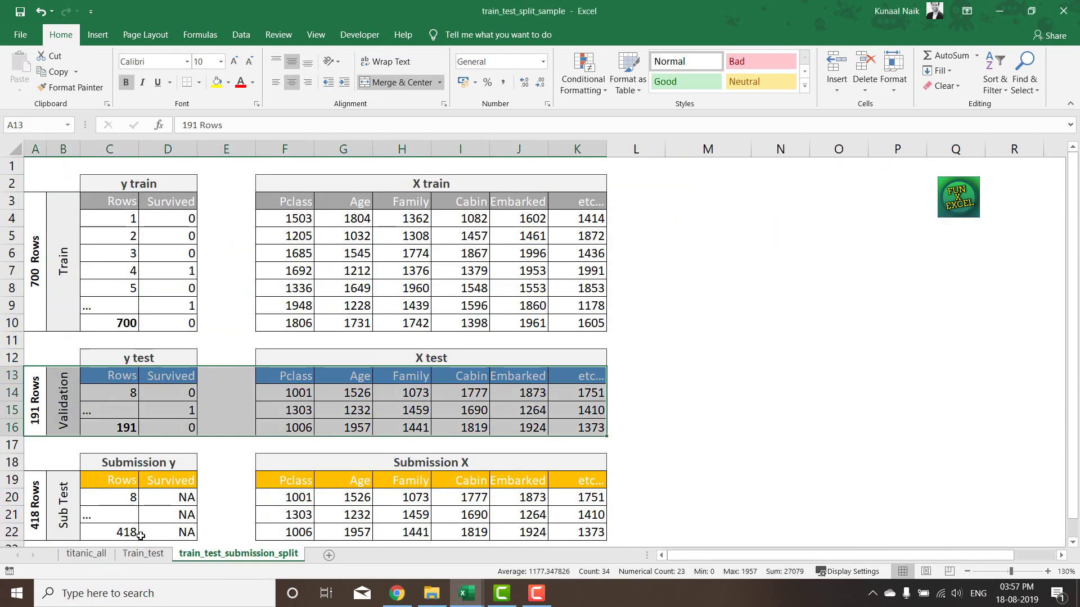
pyautogui.click(143, 553)
pyautogui.moveTo(48, 281); pyautogui.dragTo(706, 301)
pyautogui.moveTo(61, 504); pyautogui.dragTo(714, 509)
pyautogui.click(223, 560)
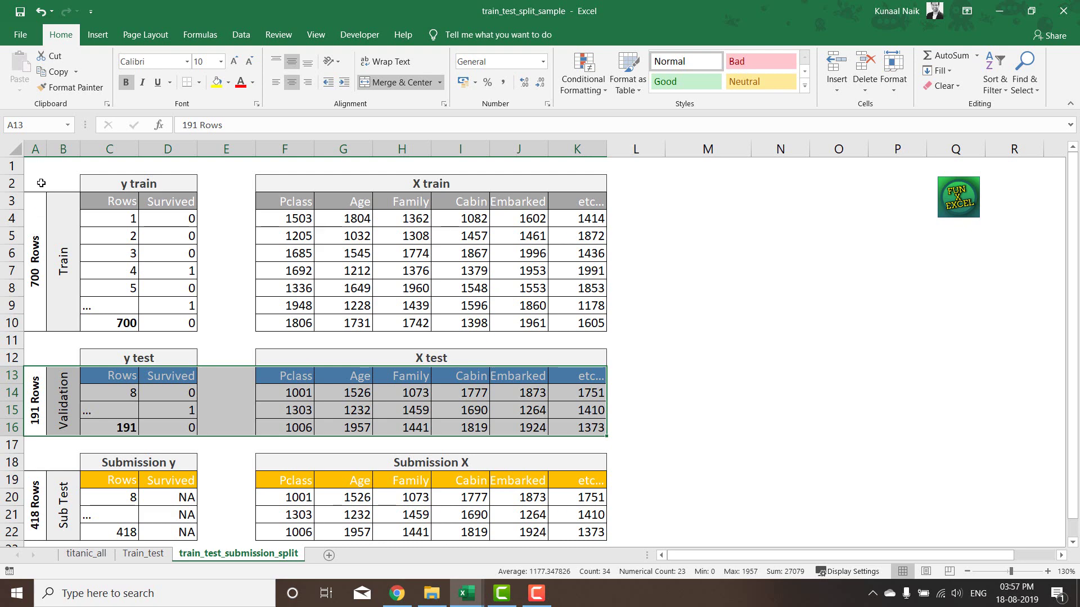
pyautogui.moveTo(38, 186); pyautogui.dragTo(554, 425)
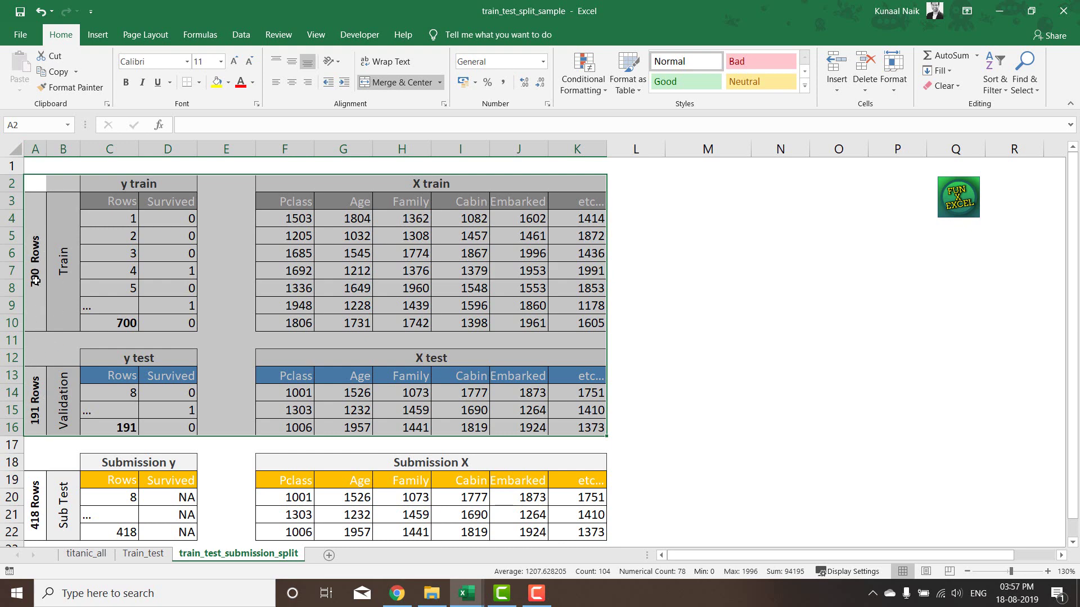
pyautogui.moveTo(35, 279); pyautogui.dragTo(36, 303)
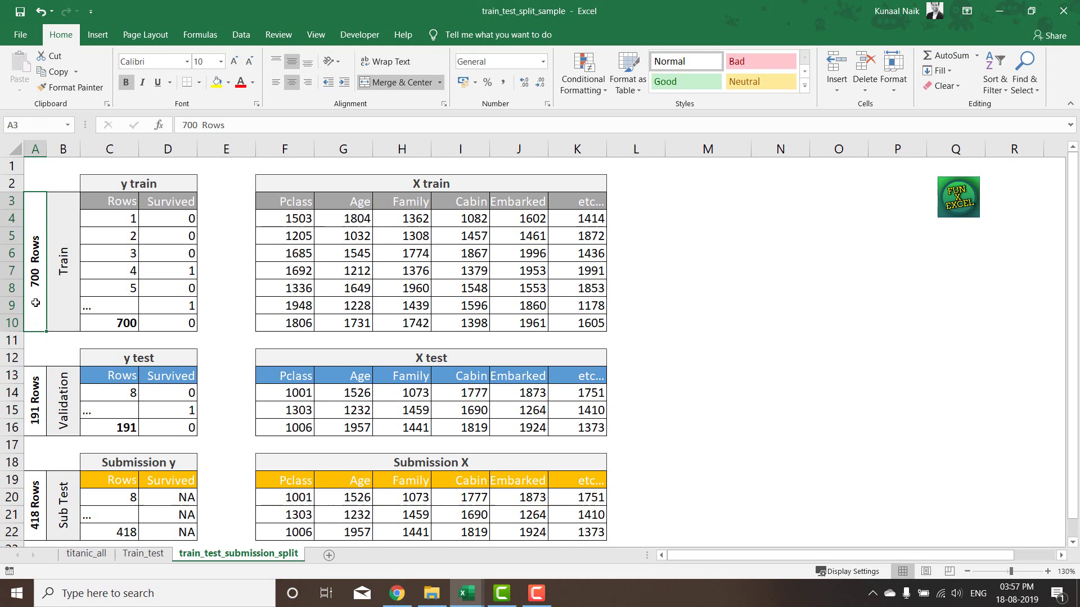
pyautogui.hotkey('alt', 'Tab')
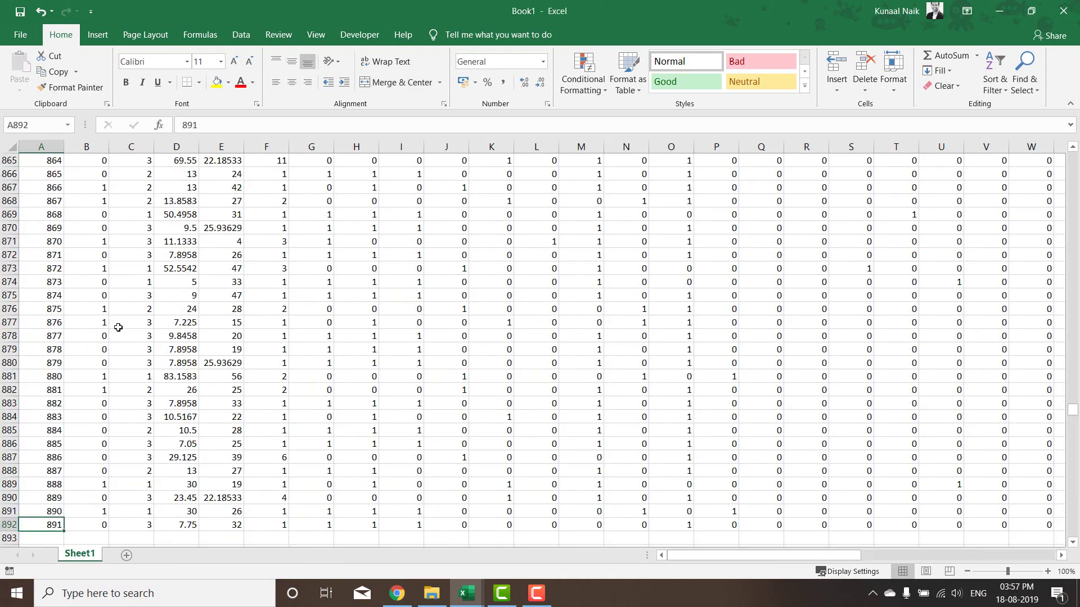
# Insert a new column A before PassengerId and give it the header 'Randon'.
pyautogui.hotkey('ctrl', 'Home')
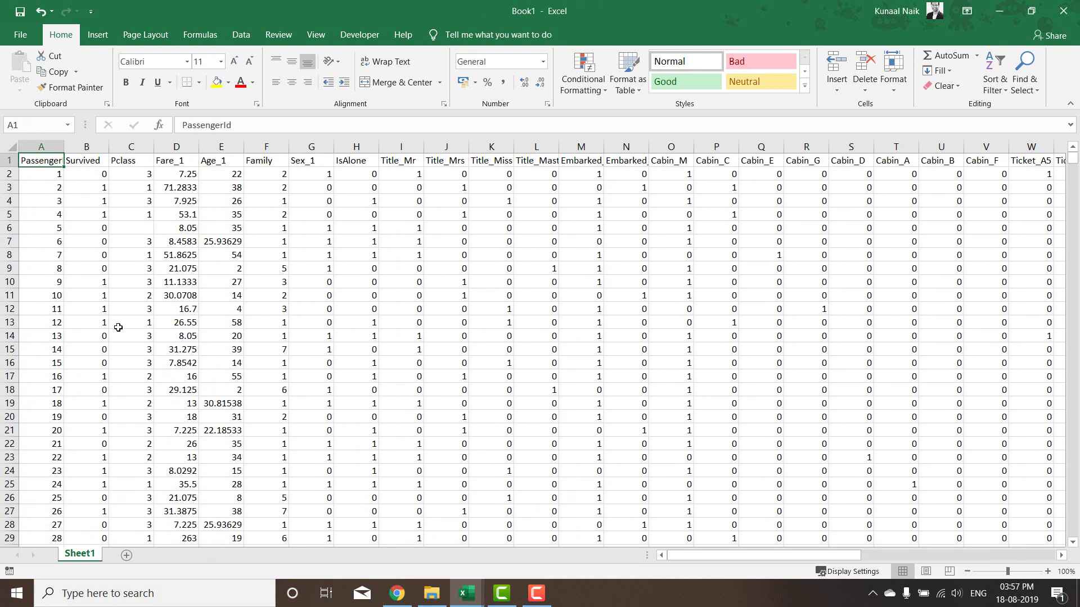
pyautogui.rightClick(49, 149)
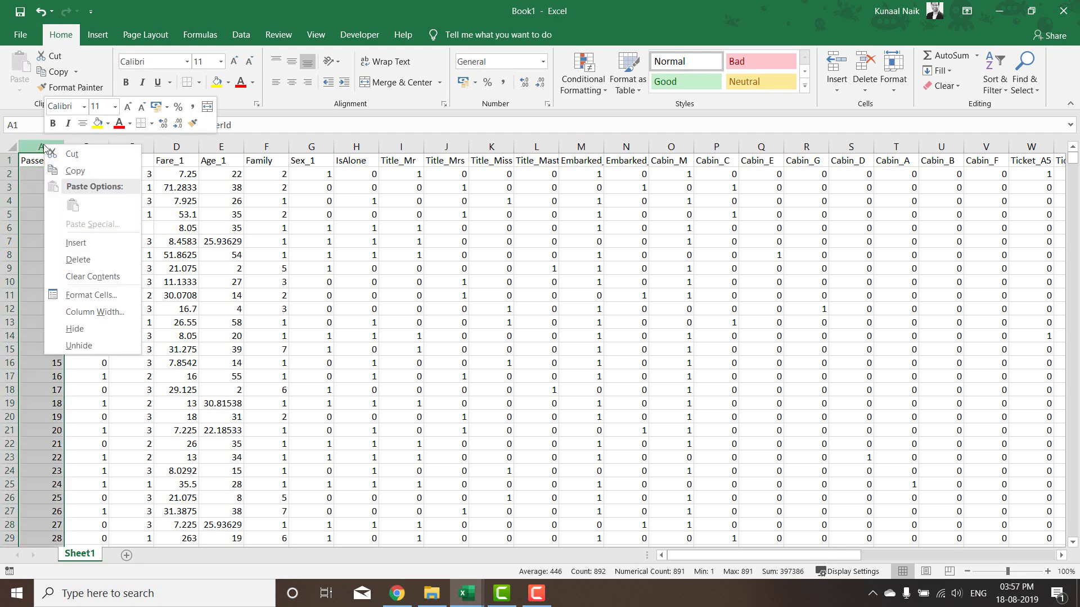
pyautogui.click(84, 243)
pyautogui.hotkey('ctrl', 'Home')
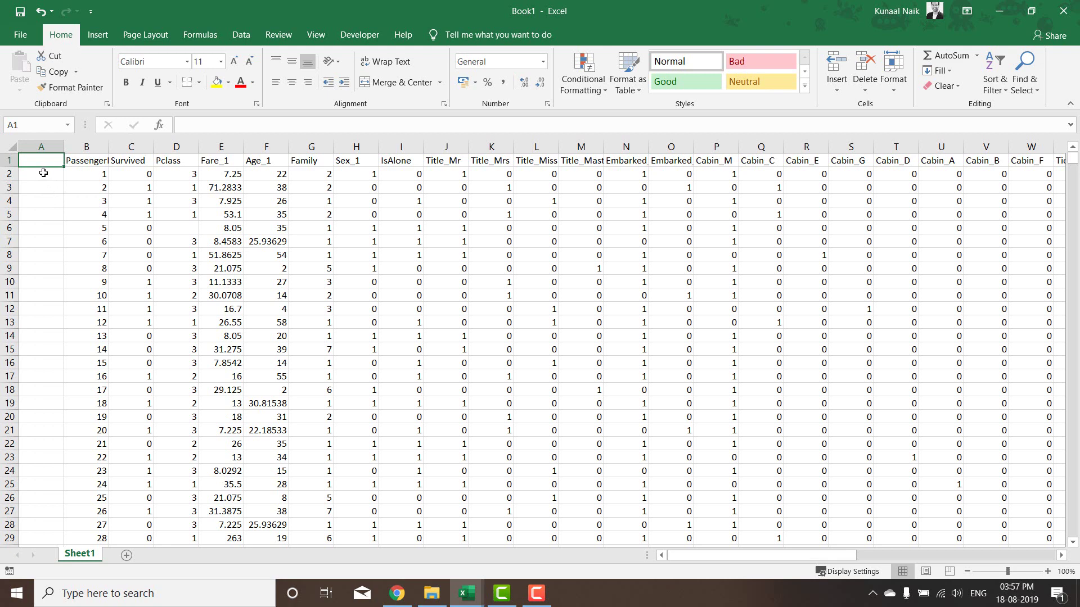
pyautogui.write('Ra')
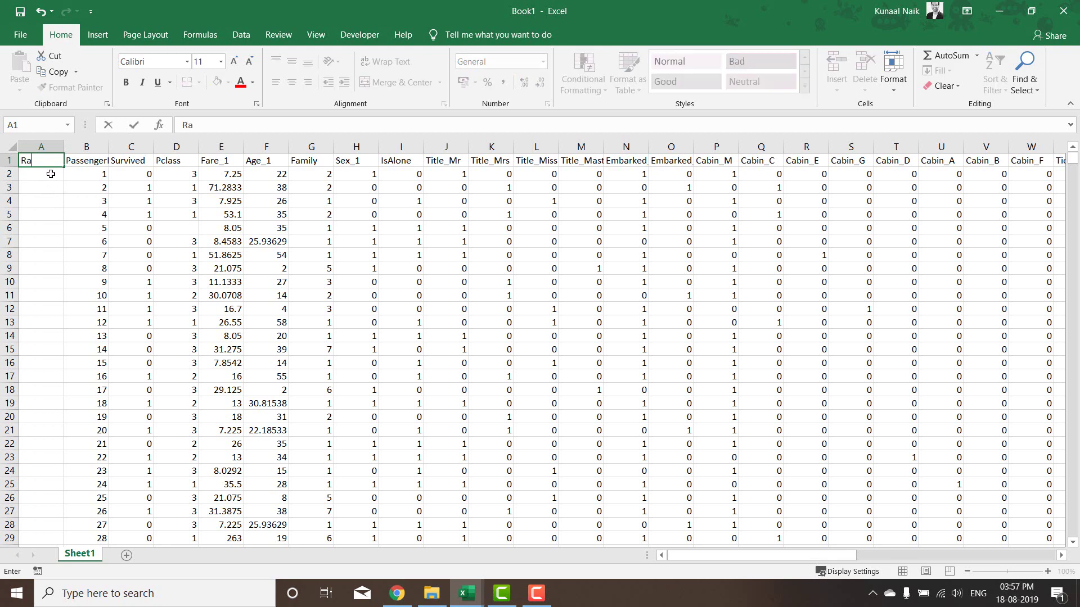
pyautogui.write('ndon')
pyautogui.press('Return')
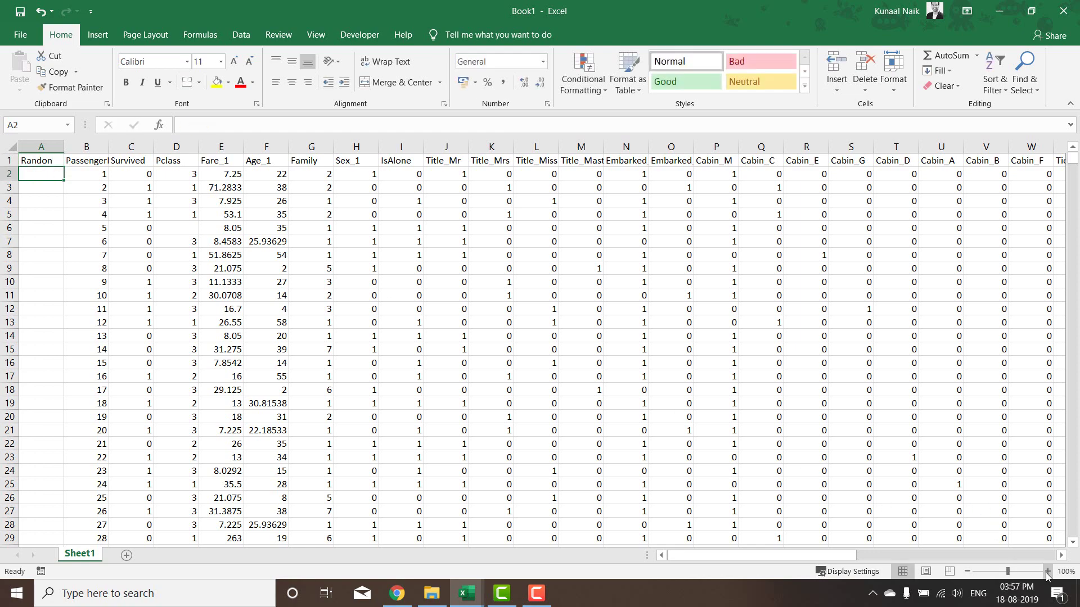
pyautogui.scroll(7, 1047, 572)
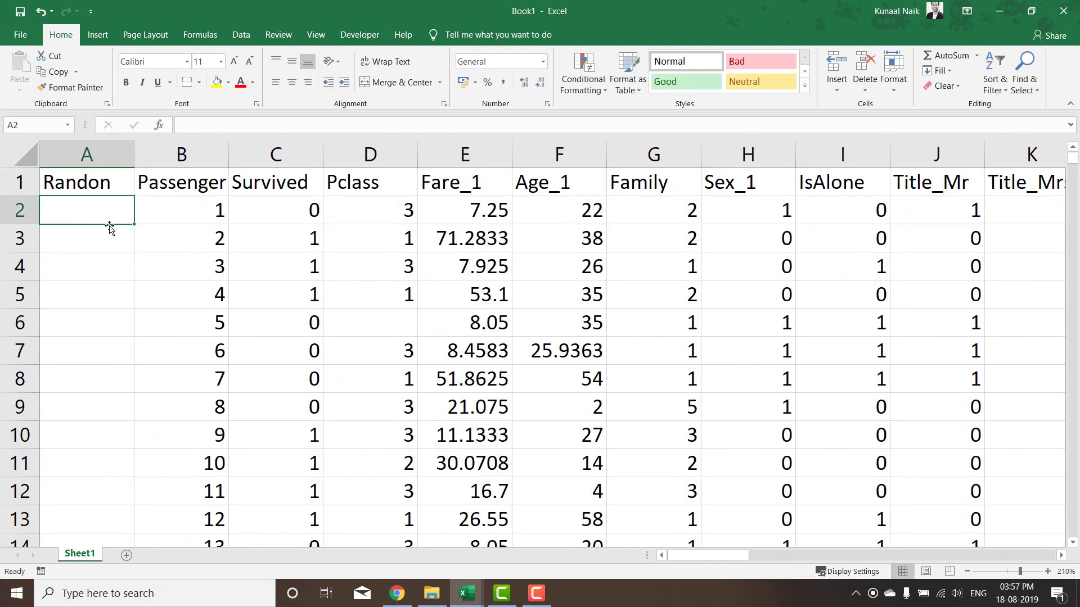
# Enter =RAND() in A2 and fill it down to row 892.
pyautogui.write('=ran')
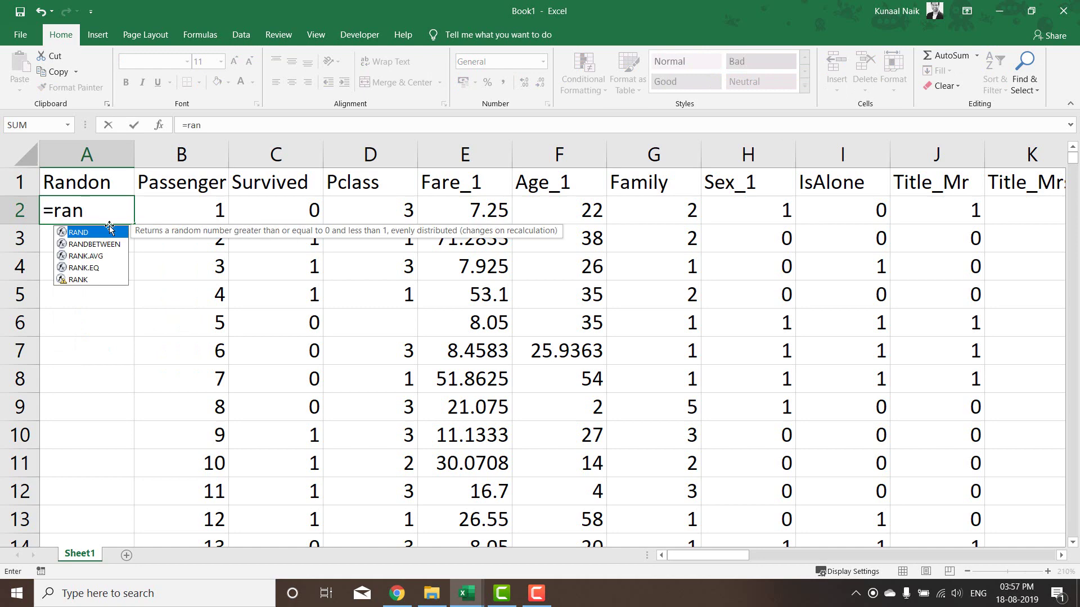
pyautogui.doubleClick(109, 230)
pyautogui.write(')')
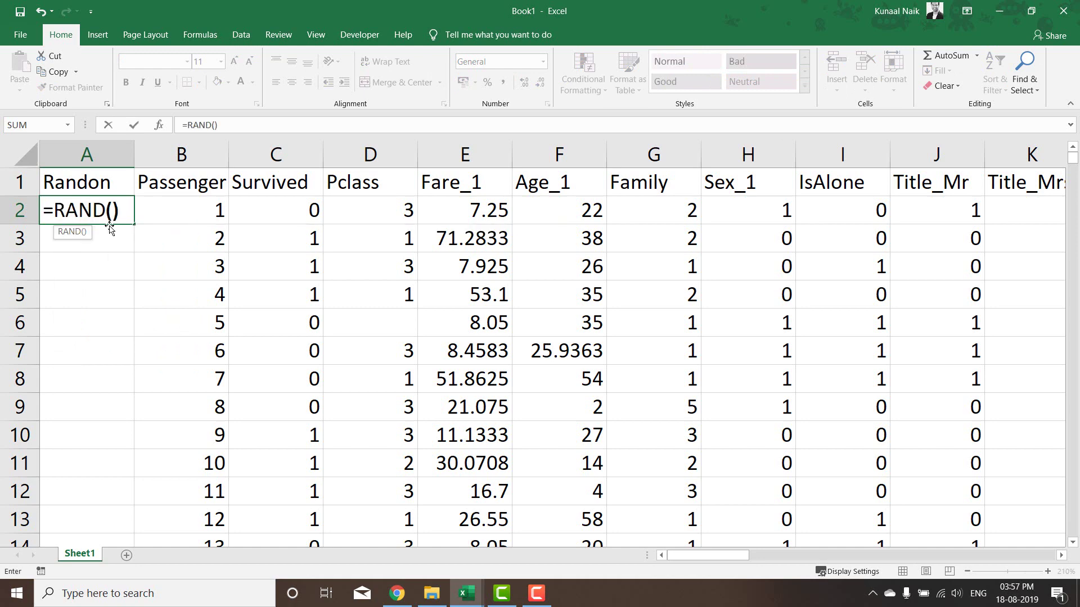
pyautogui.press('Return')
pyautogui.click(125, 218)
pyautogui.doubleClick(127, 221)
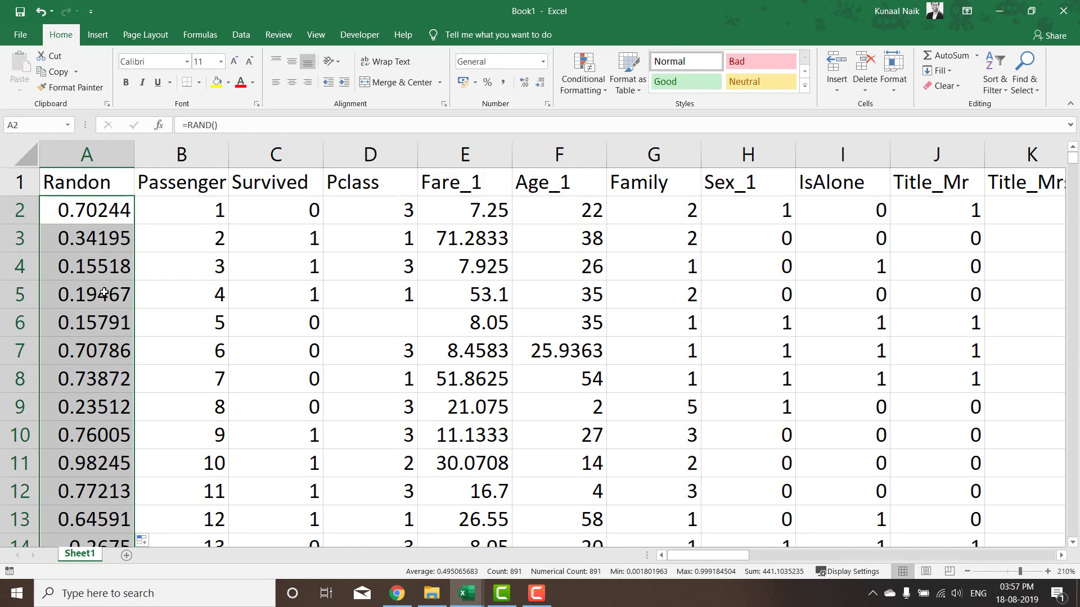
pyautogui.hotkey('ctrl', 'Down')
pyautogui.press('Down')
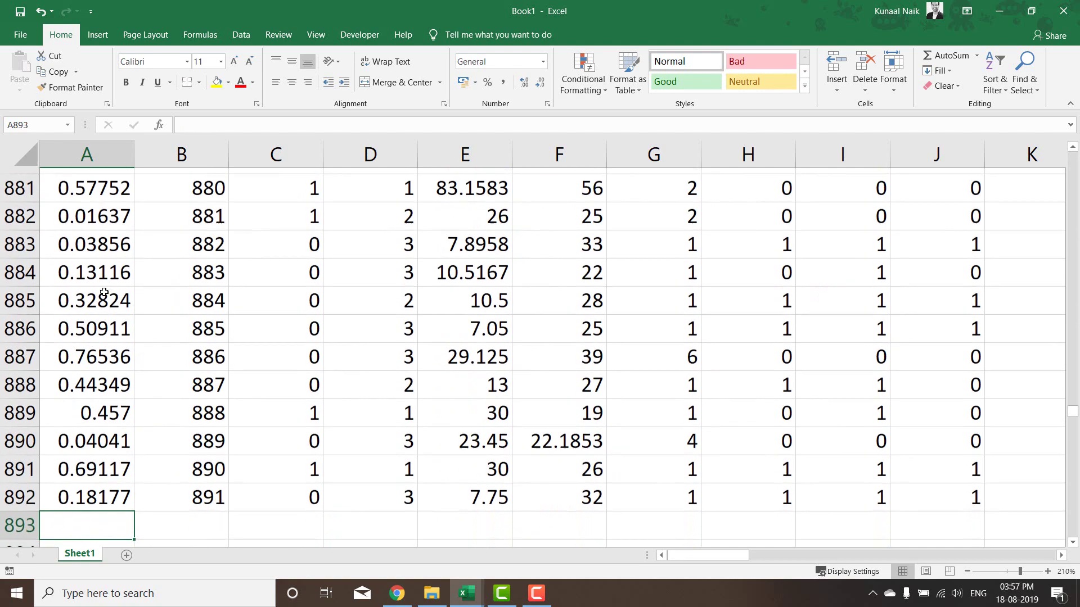
pyautogui.hotkey('ctrl', 'Home')
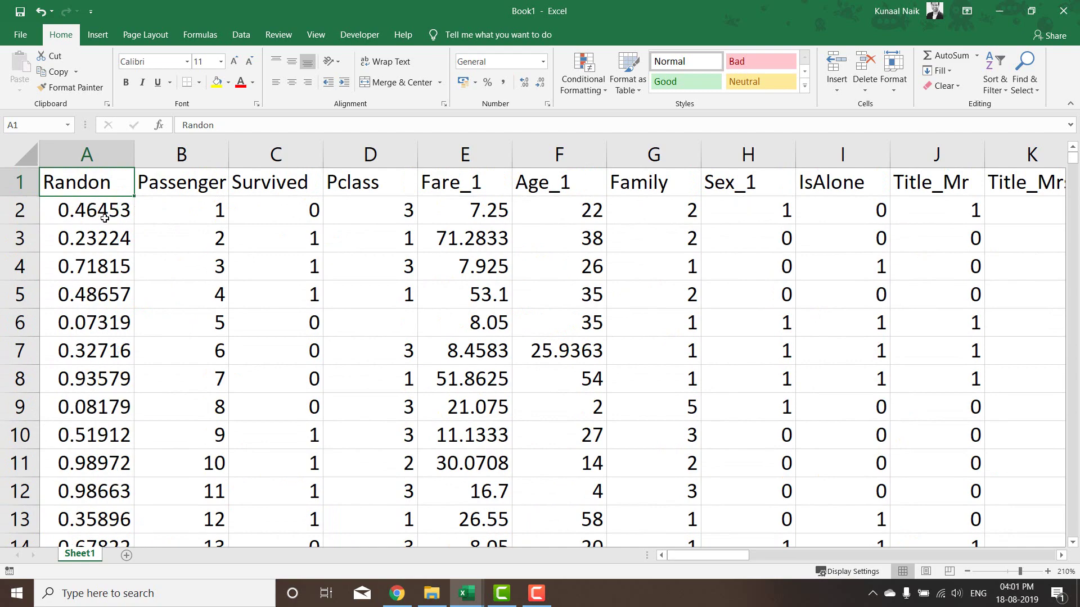
# Replace the RAND formulas in A2:A892 with their pasted values and check the column.
pyautogui.click(105, 218)
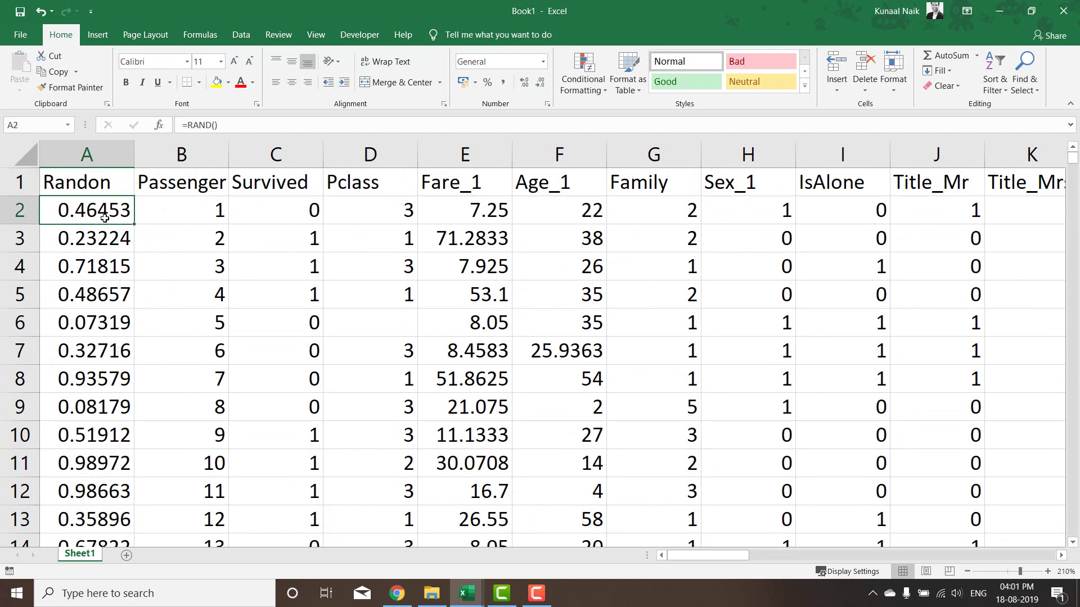
pyautogui.hotkey('ctrl', 'shift', 'Down')
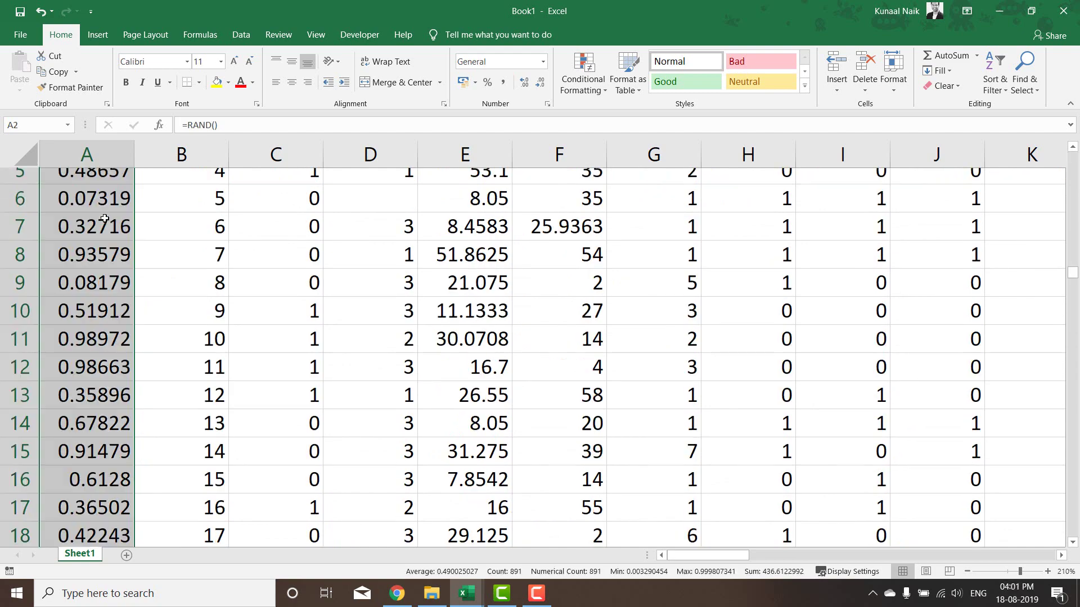
pyautogui.hotkey('ctrl', 'c')
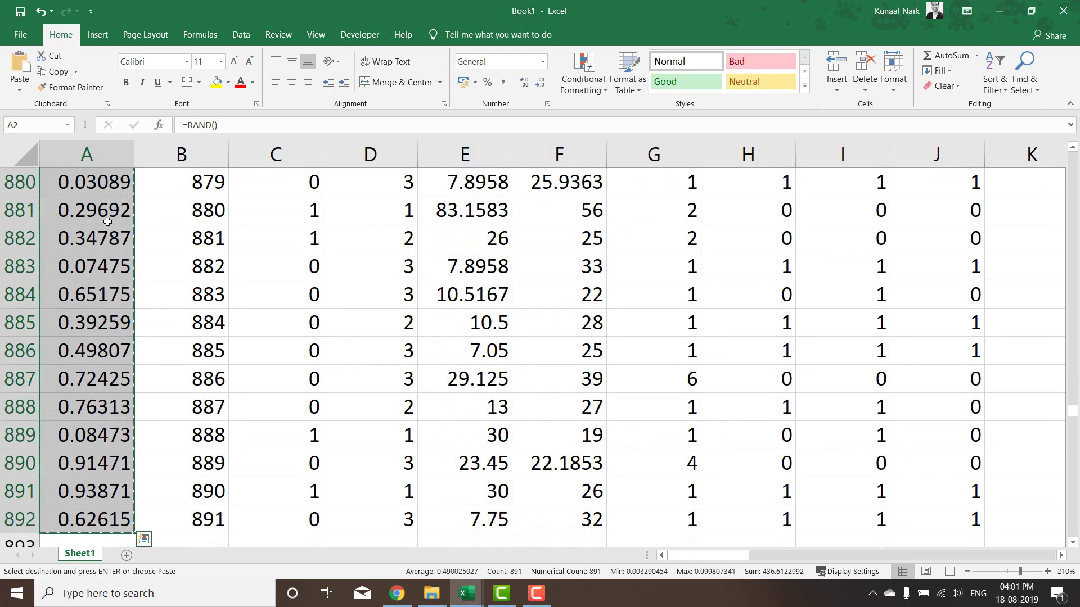
pyautogui.click(20, 91)
pyautogui.click(17, 182)
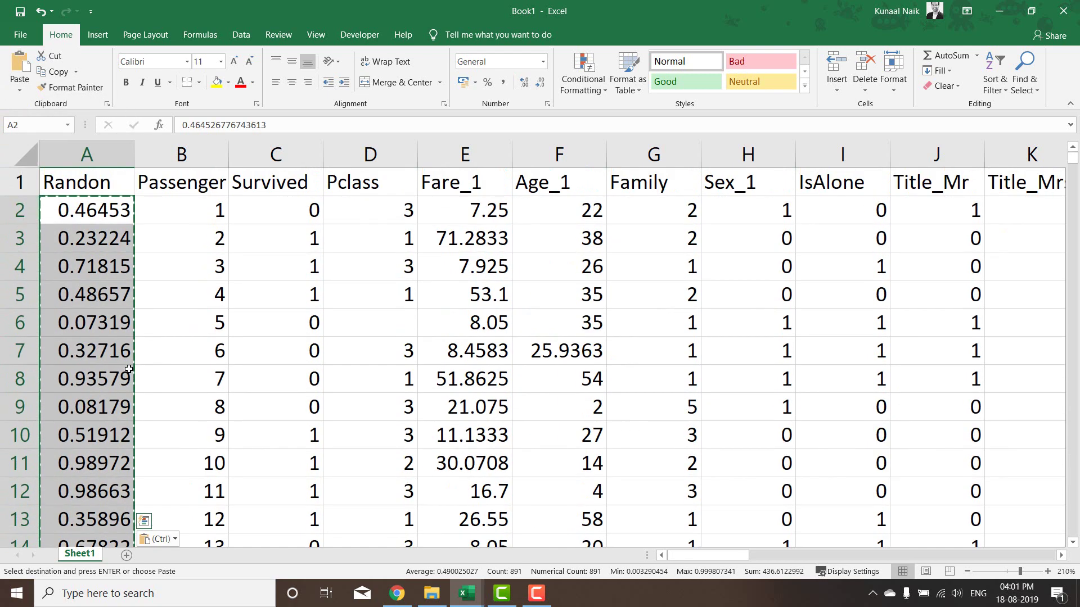
pyautogui.press('Up')
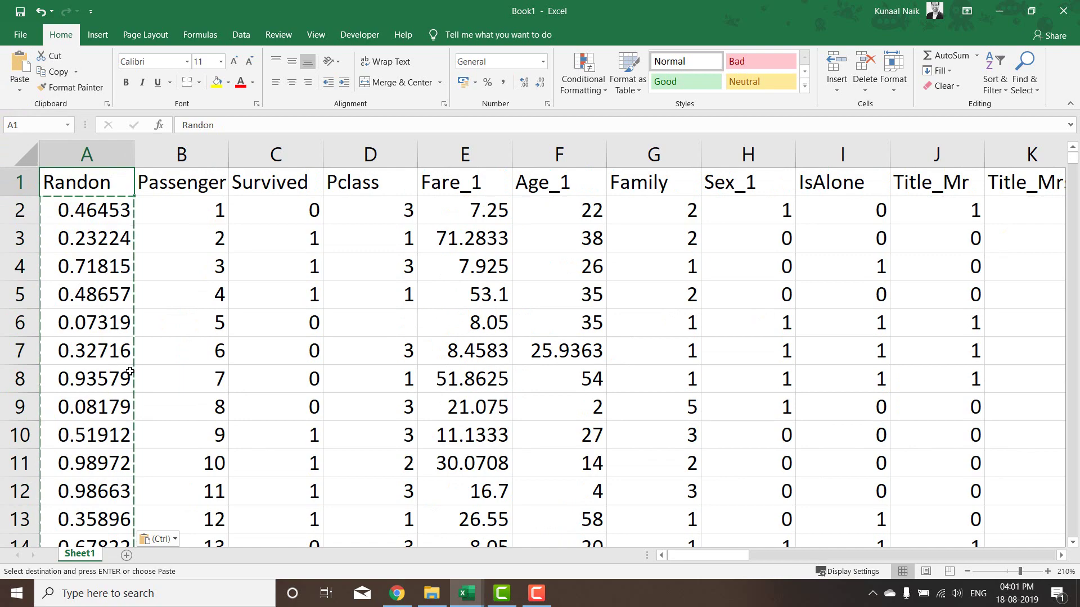
pyautogui.press('Escape')
pyautogui.press('Down')
pyautogui.hotkey('ctrl', 'Down')
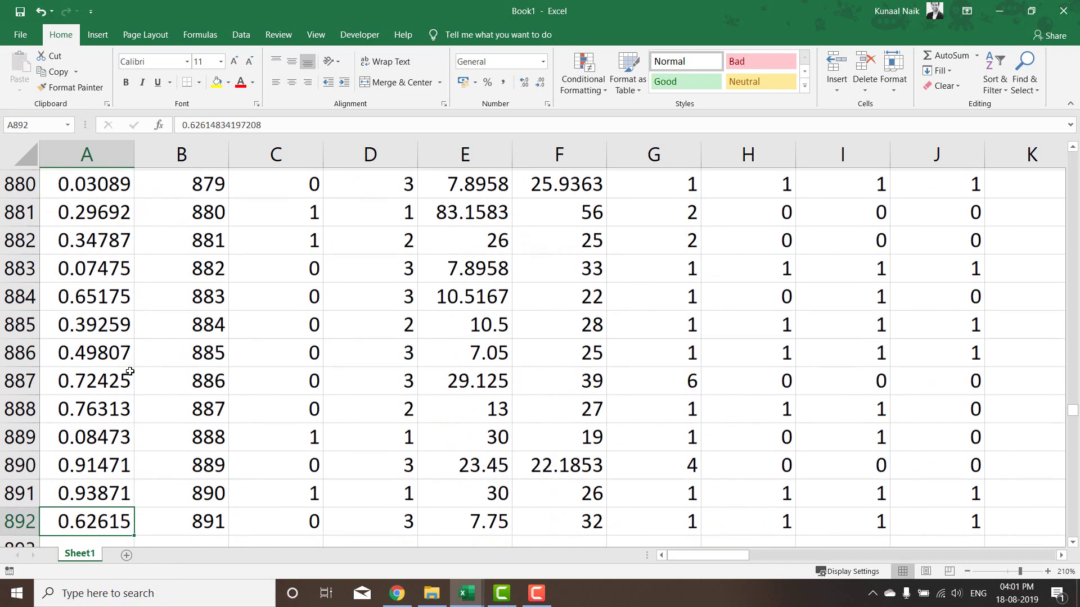
pyautogui.hotkey('ctrl', 'Up')
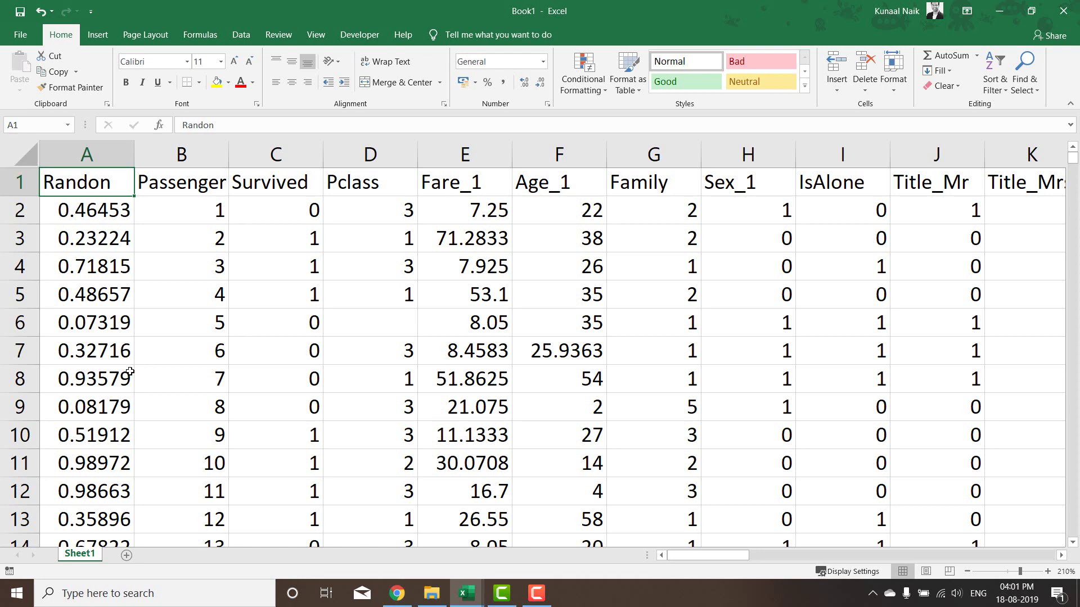
# Filter the Randon column to values greater than 0.2, leaving 713 of 891 rows.
pyautogui.hotkey('ctrl', 'shift', 'l')
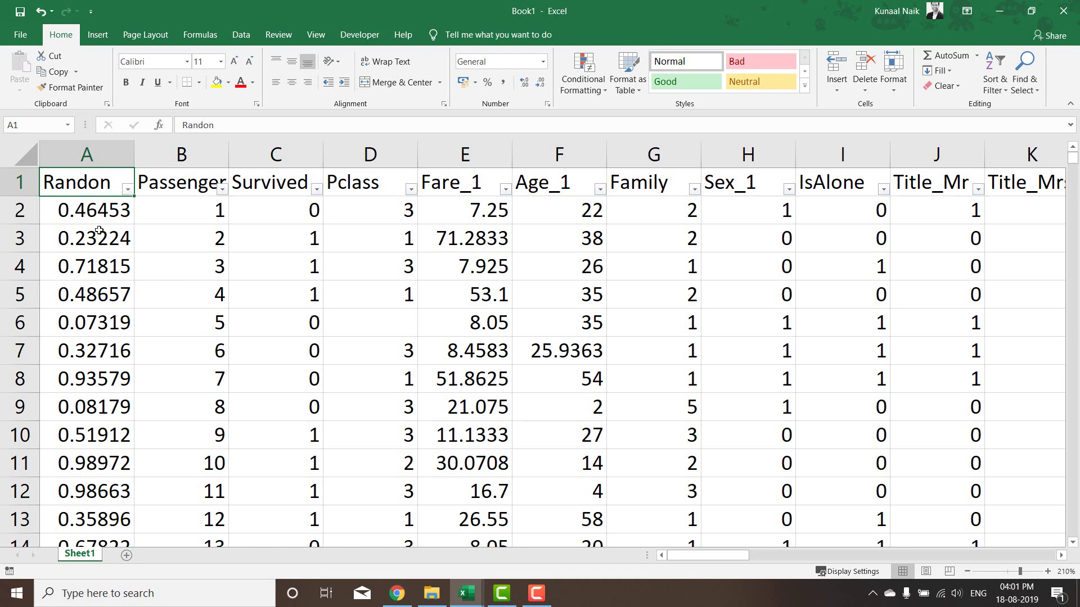
pyautogui.click(128, 189)
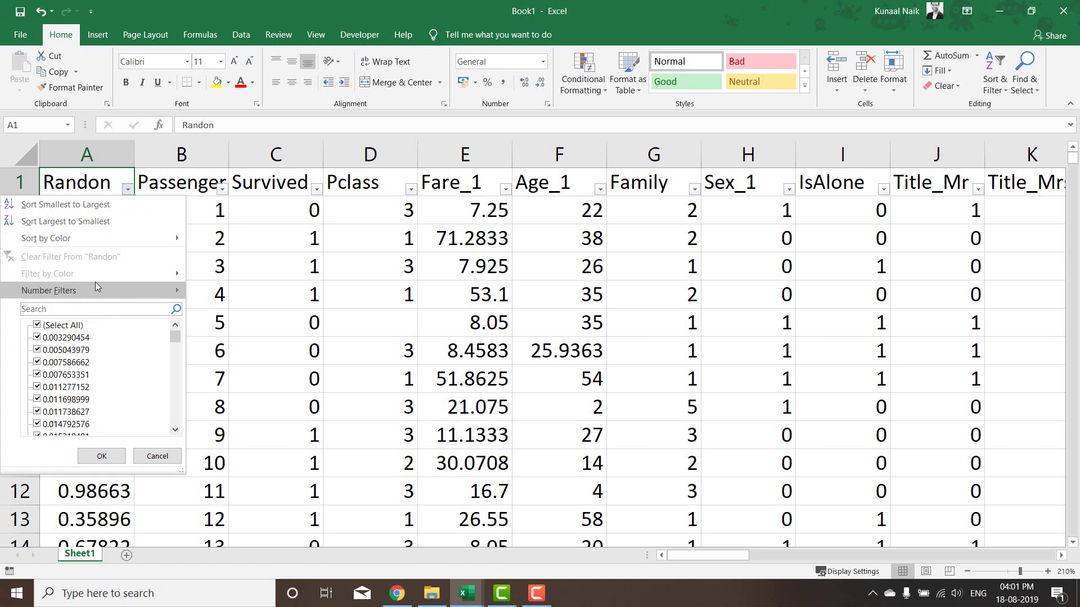
pyautogui.moveTo(104, 287)
pyautogui.click(216, 326)
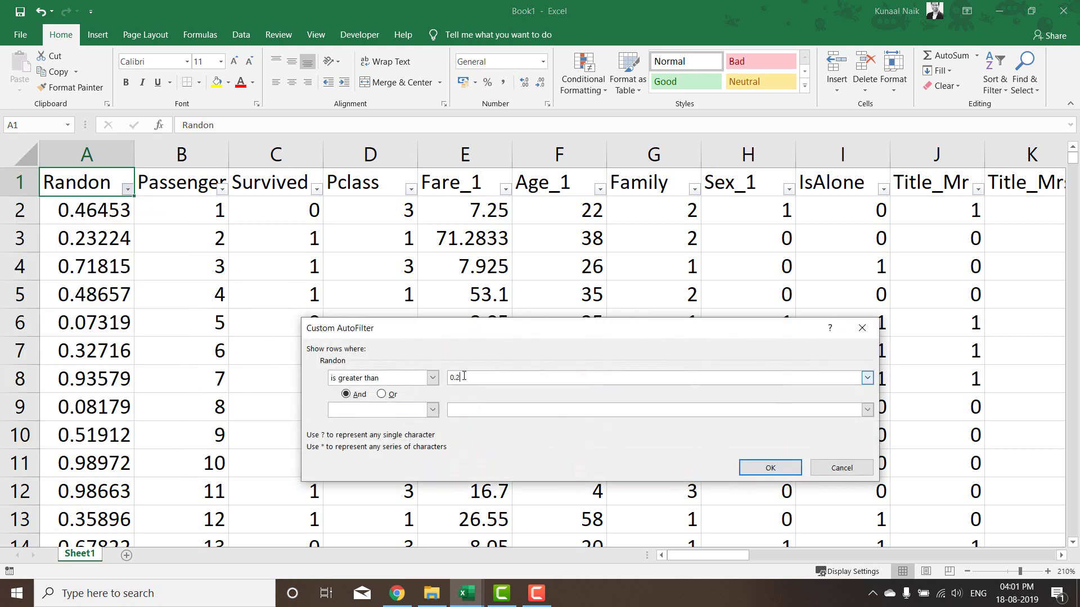
pyautogui.press('Return')
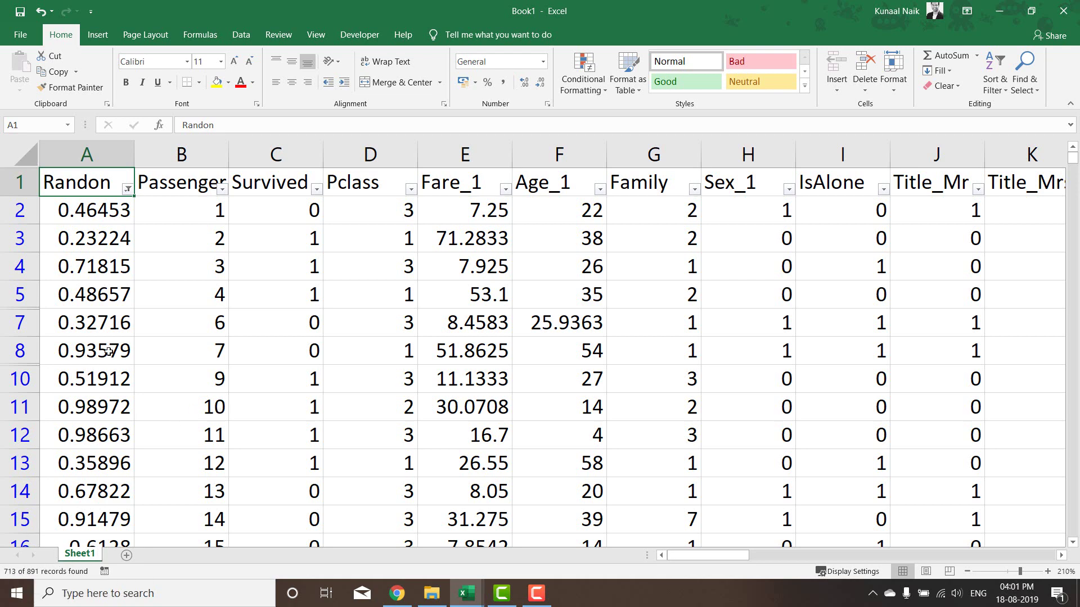
pyautogui.press('Right')
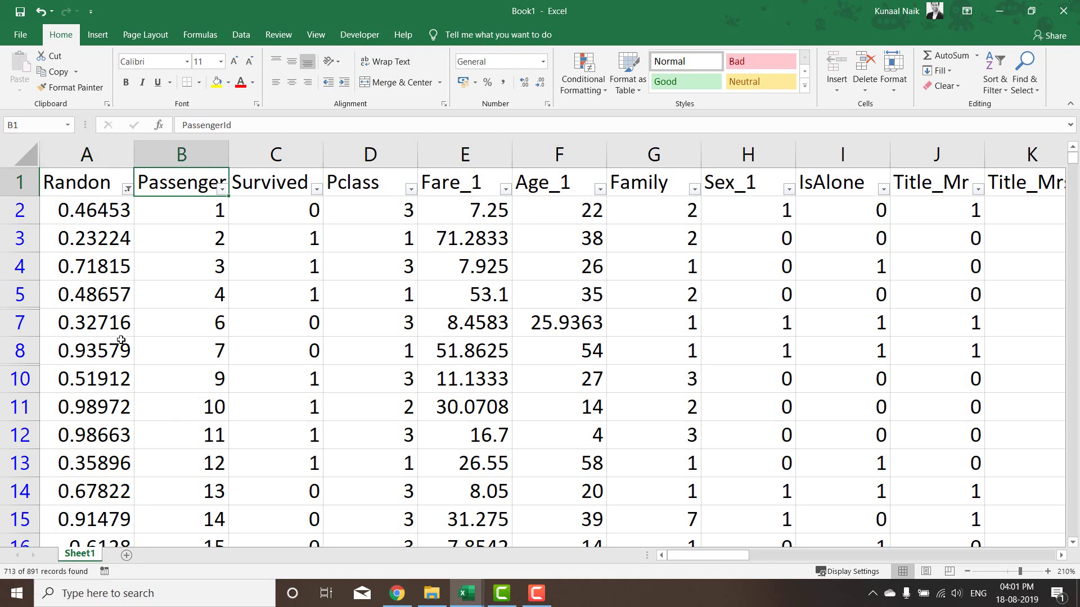
# Copy the filtered data block from PassengerId onward and paste it as values into a new workbook.
pyautogui.hotkey('ctrl', 'shift', 'Right')
pyautogui.hotkey('ctrl', 'shift', 'Down')
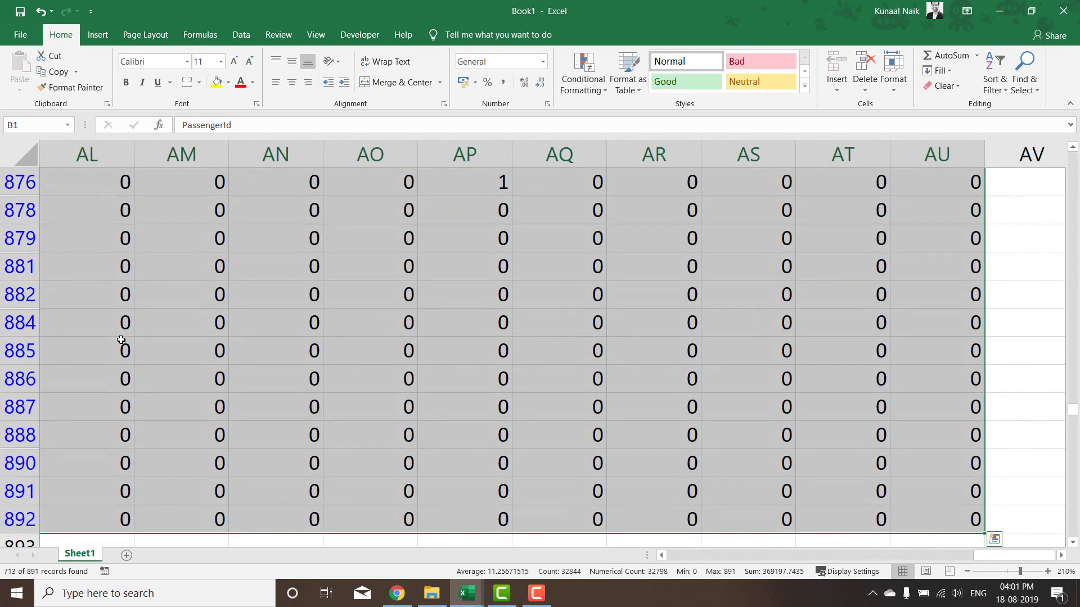
pyautogui.hotkey('ctrl', 'c')
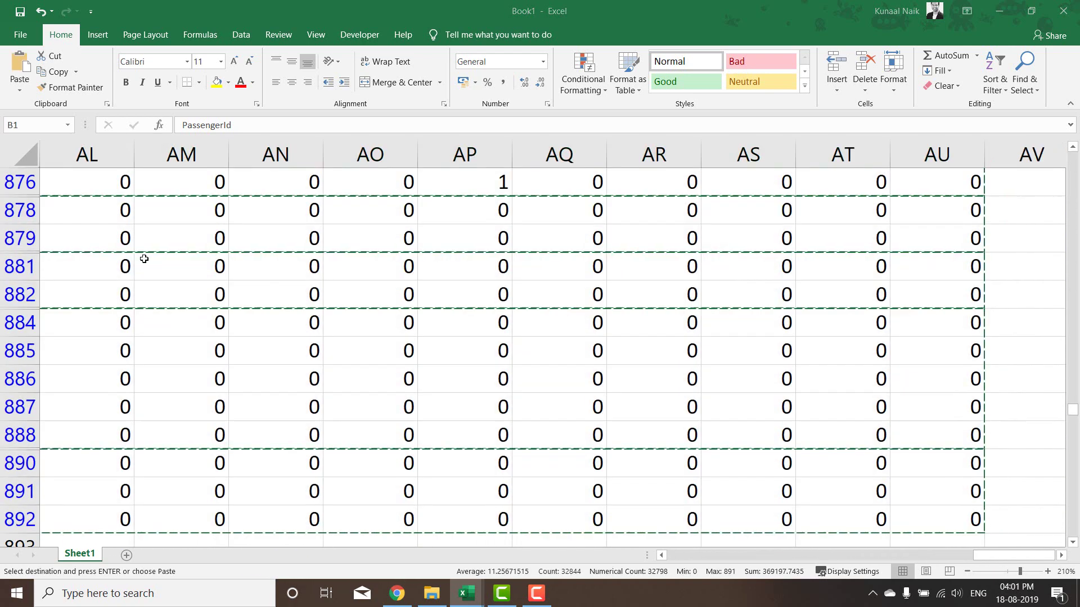
pyautogui.hotkey('ctrl', 'n')
pyautogui.click(19, 94)
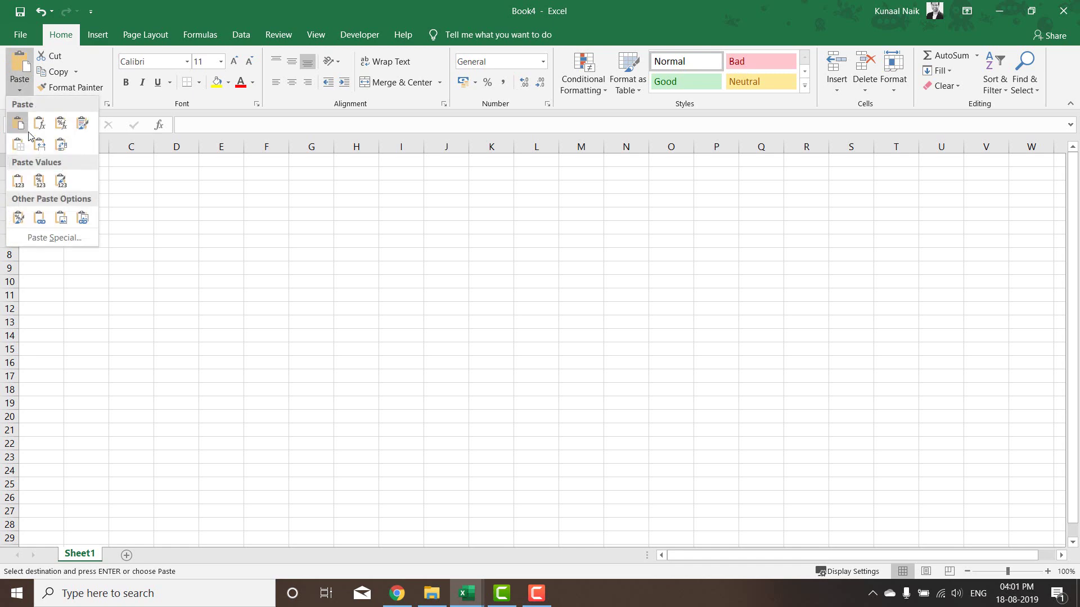
pyautogui.click(17, 179)
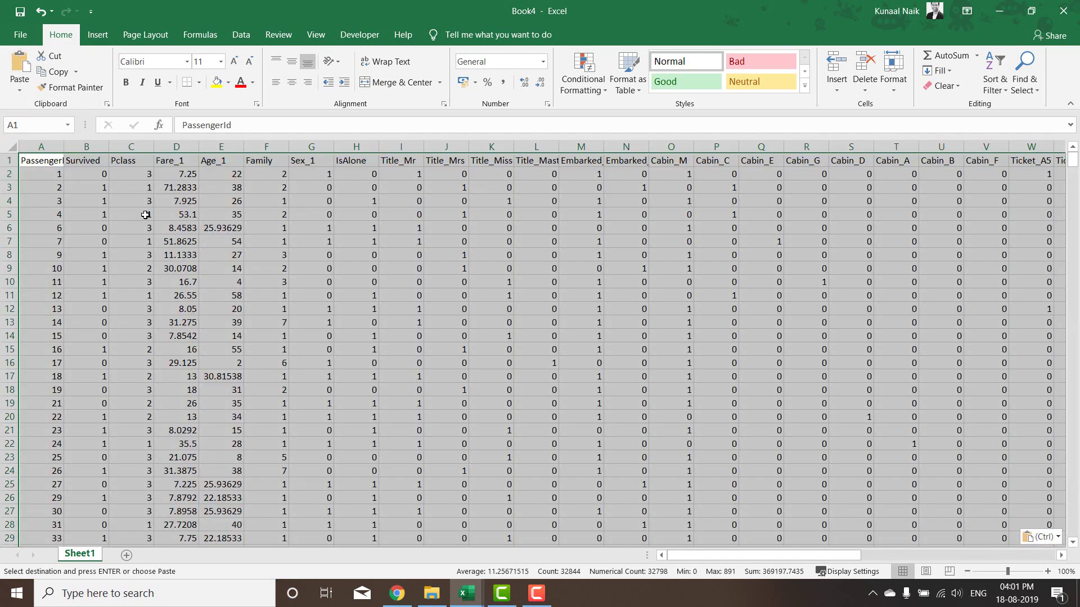
# Save the new workbook as excel_train in CSV UTF-8 format, keeping the CSV format.
pyautogui.click(20, 34)
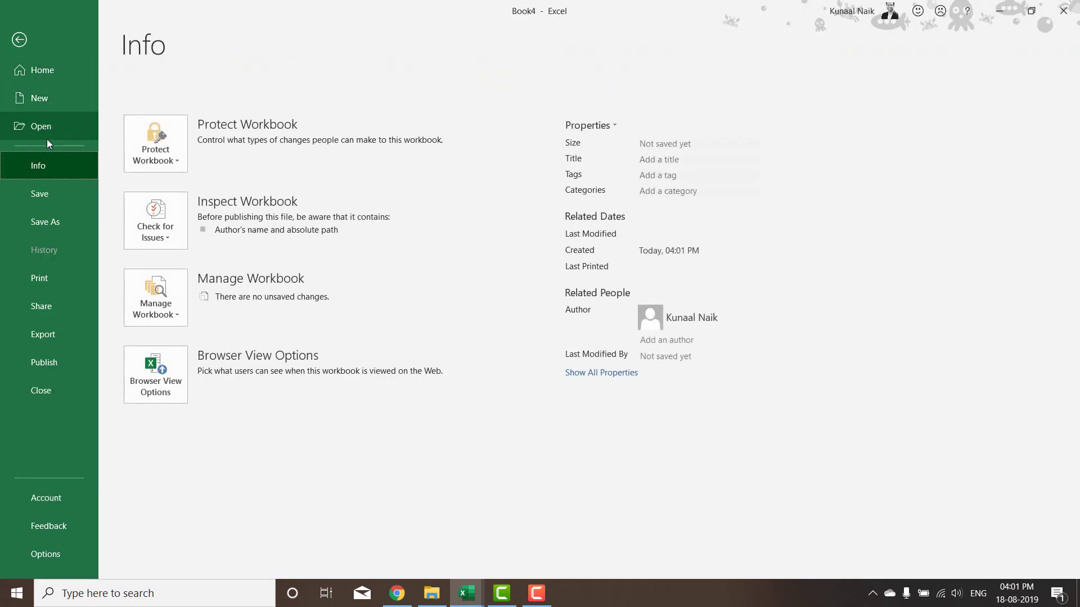
pyautogui.click(59, 220)
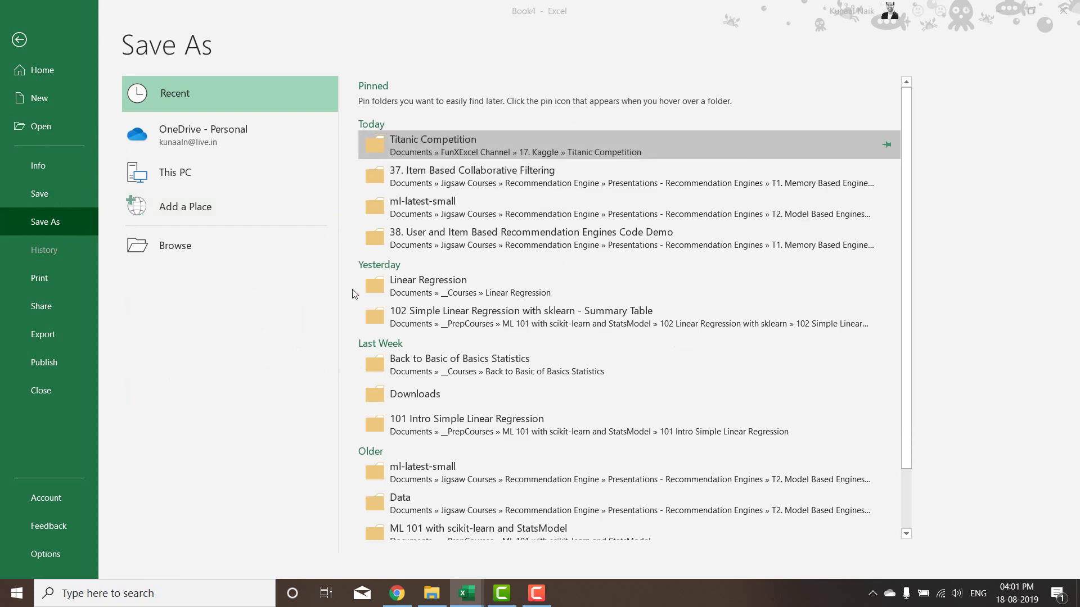
pyautogui.write('exc')
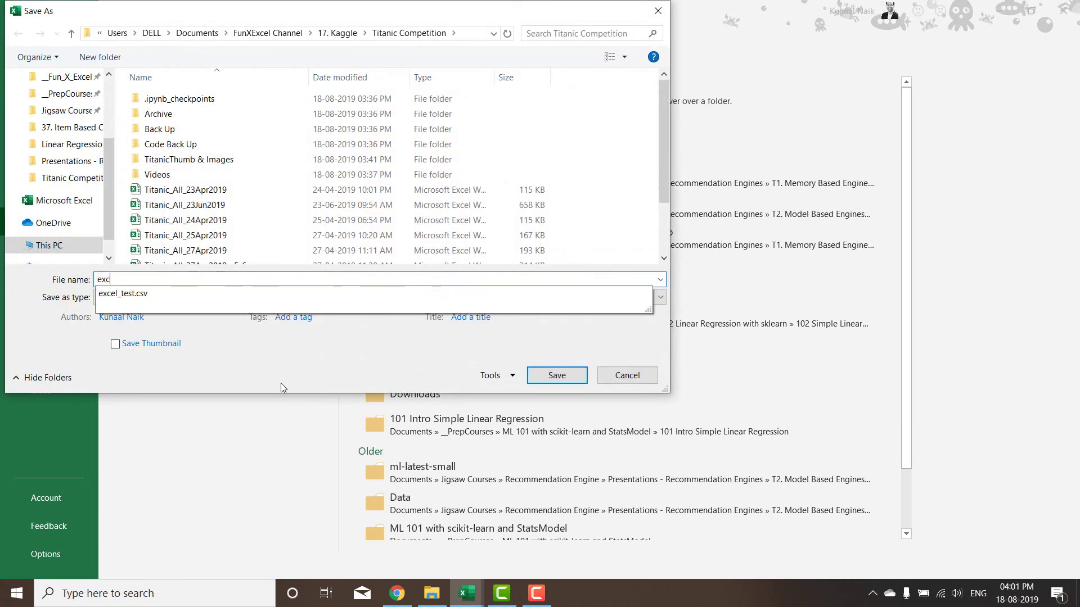
pyautogui.write('el_train')
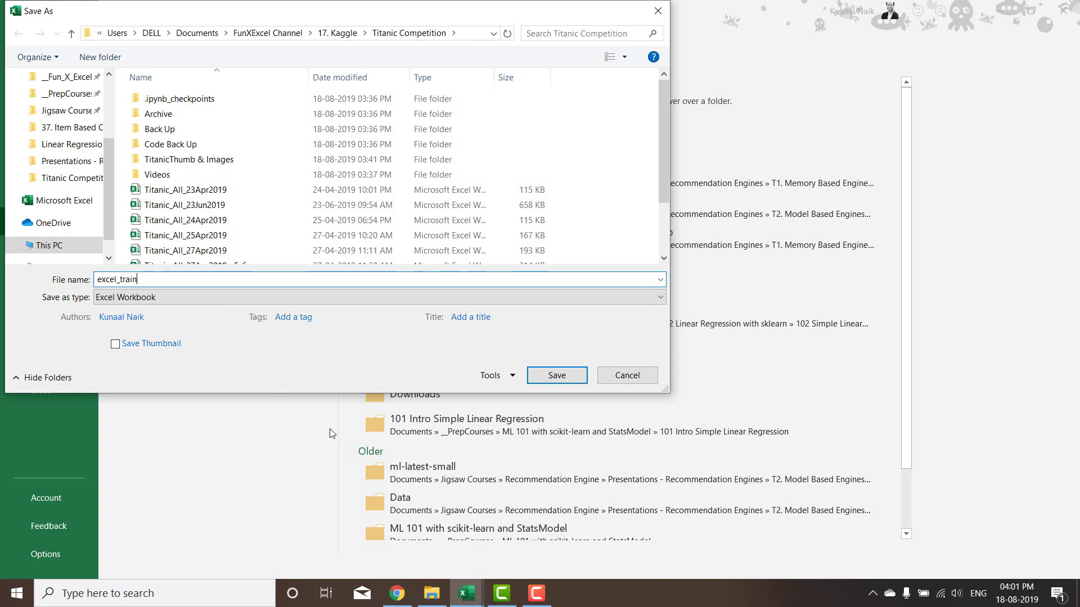
pyautogui.click(261, 299)
pyautogui.click(263, 53)
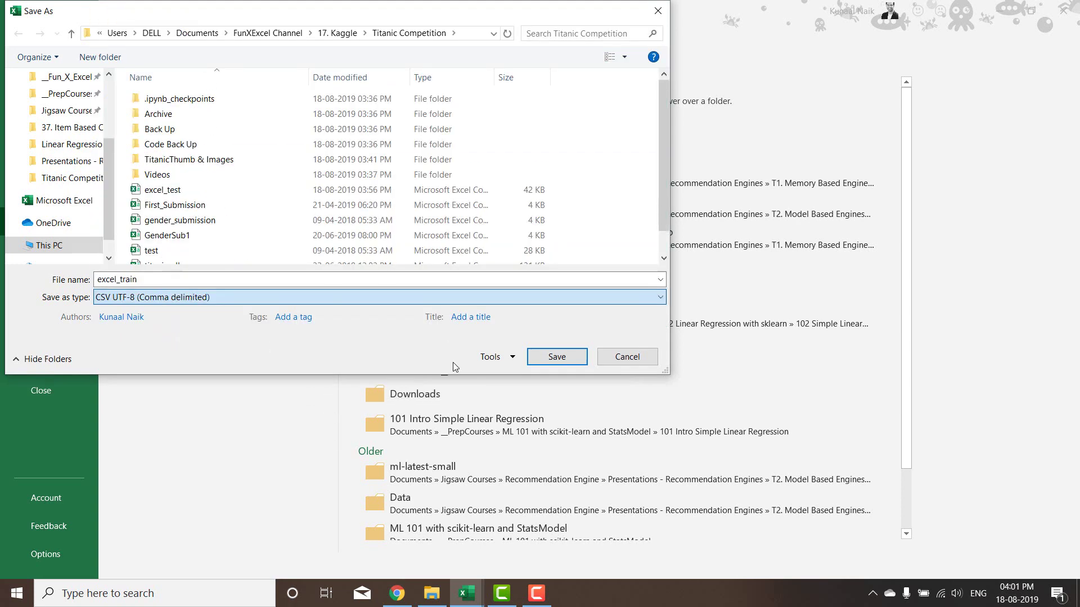
pyautogui.click(541, 358)
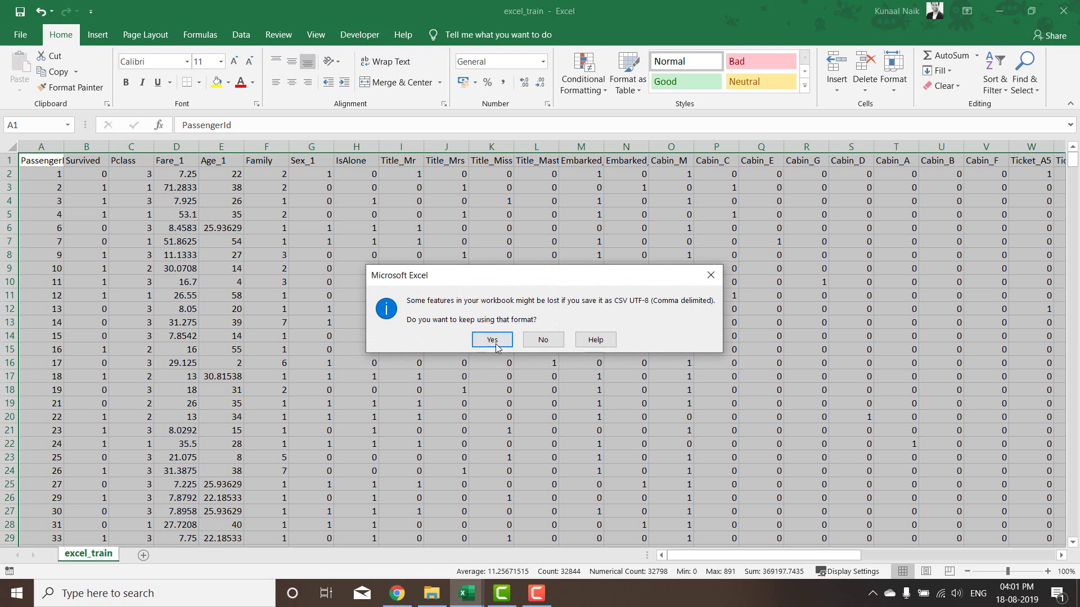
pyautogui.click(487, 346)
# Close excel_train and filter Book1's Randon column to less than 0.2, leaving 178 of 891 records.
pyautogui.click(1062, 11)
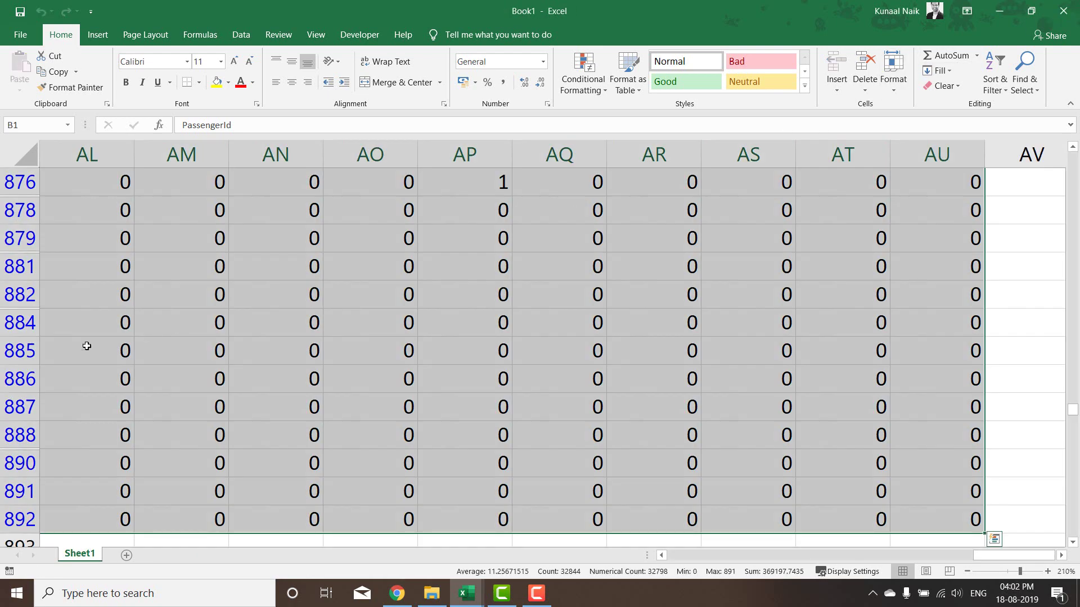
pyautogui.hotkey('ctrl', 'Home')
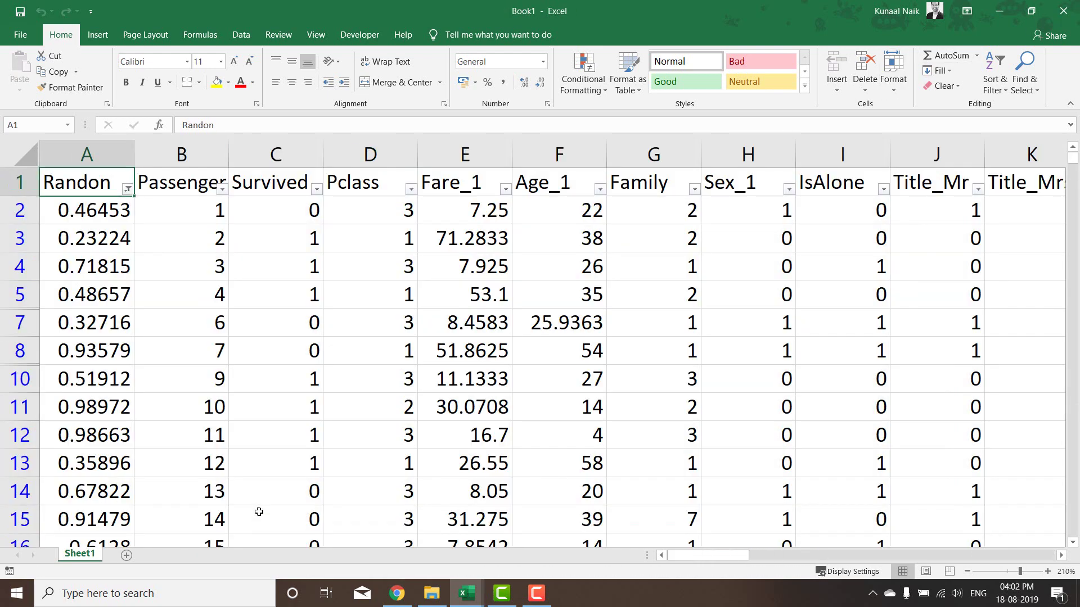
pyautogui.click(128, 190)
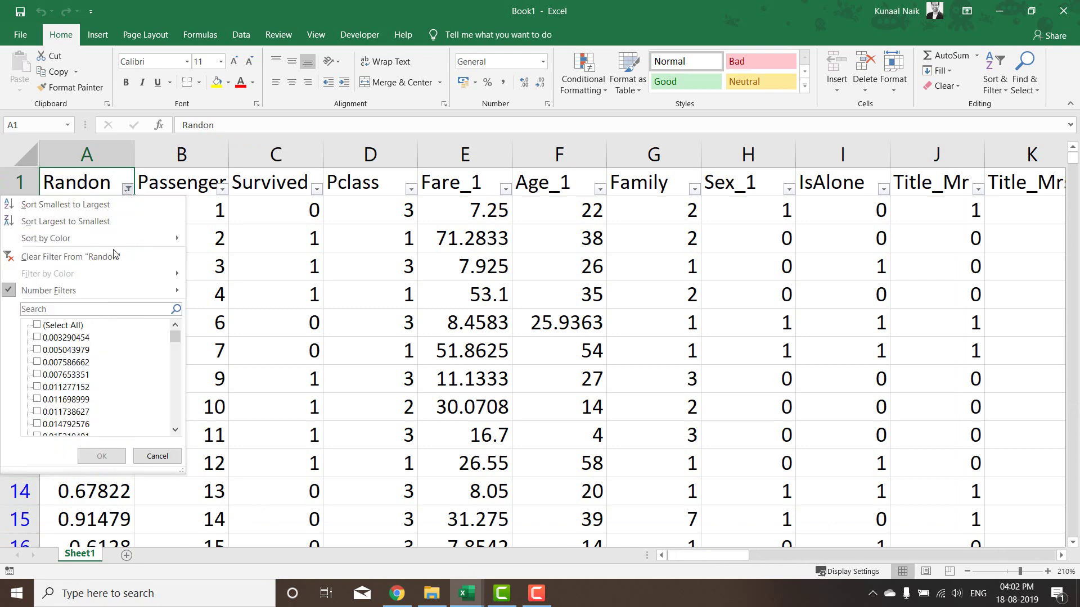
pyautogui.moveTo(94, 292)
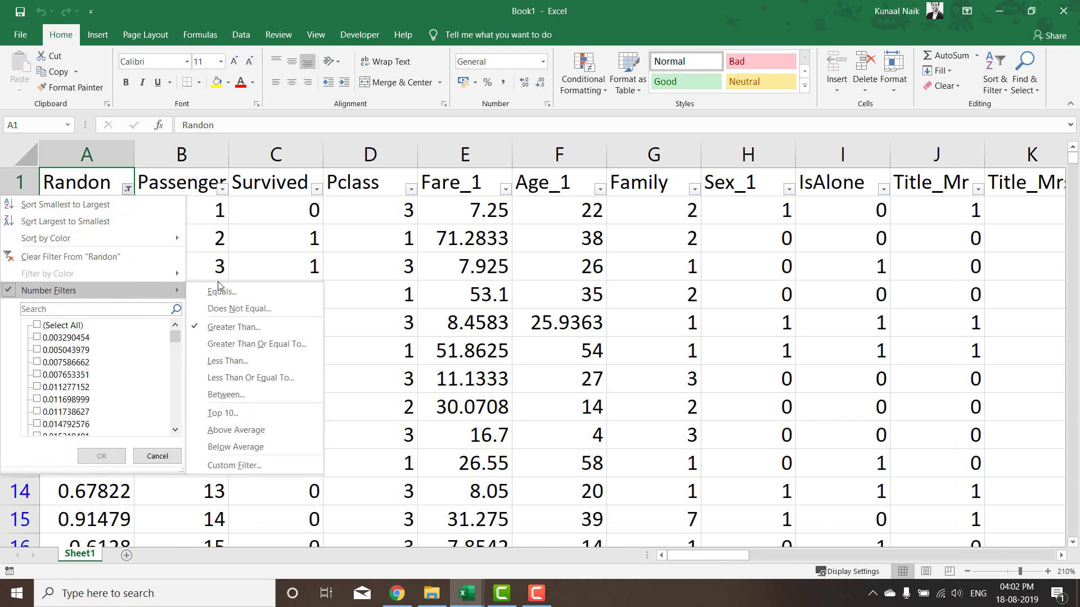
pyautogui.click(267, 357)
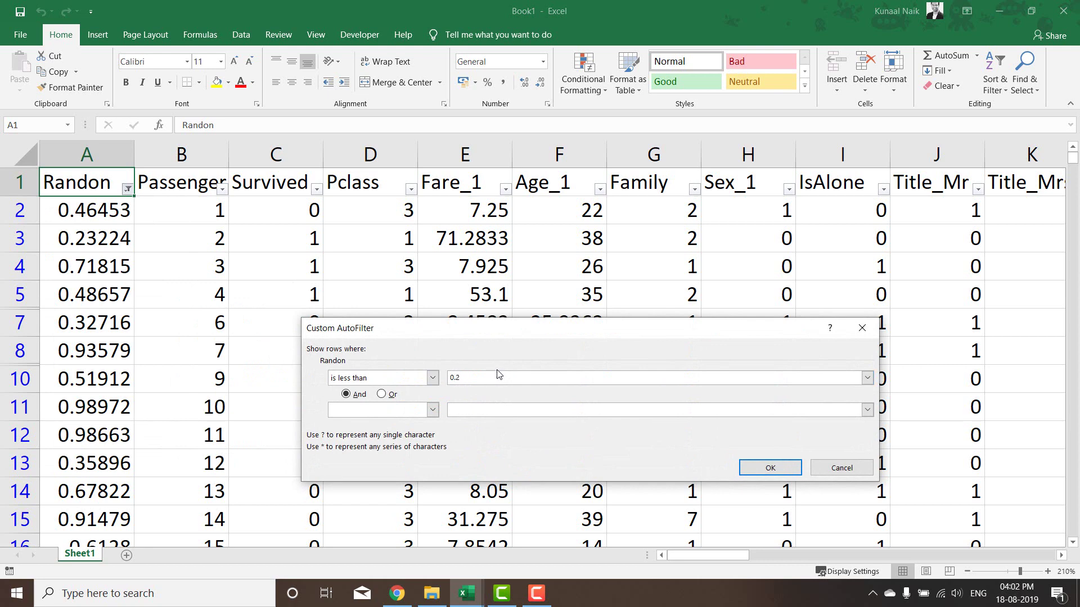
pyautogui.click(754, 470)
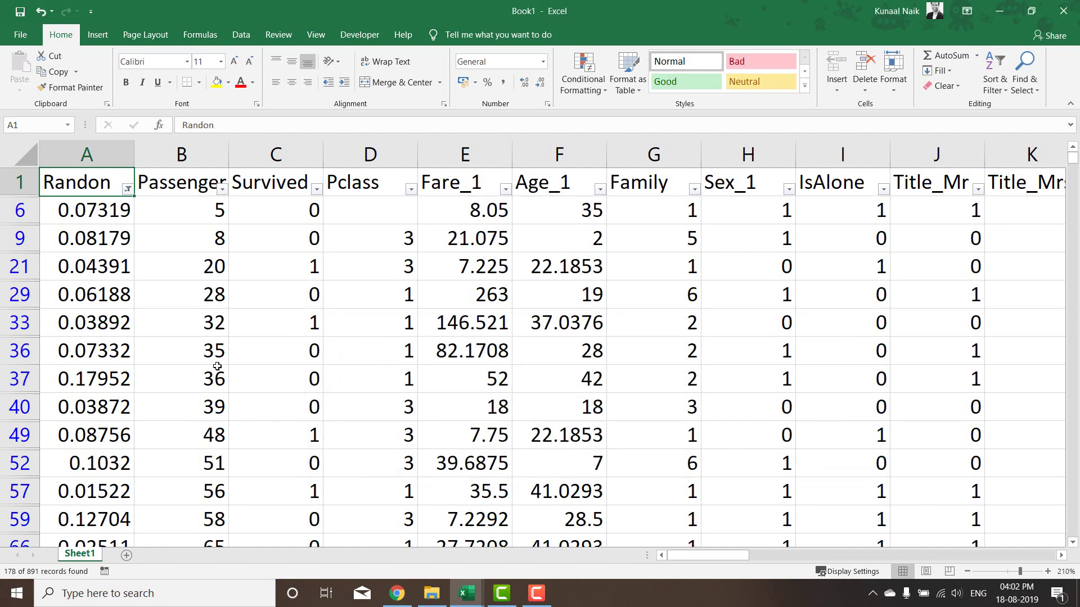
# Select the filtered PassengerId values to count the validation rows, then move below the data.
pyautogui.press('Down')
pyautogui.press('Up')
pyautogui.hotkey('ctrl', 'Down')
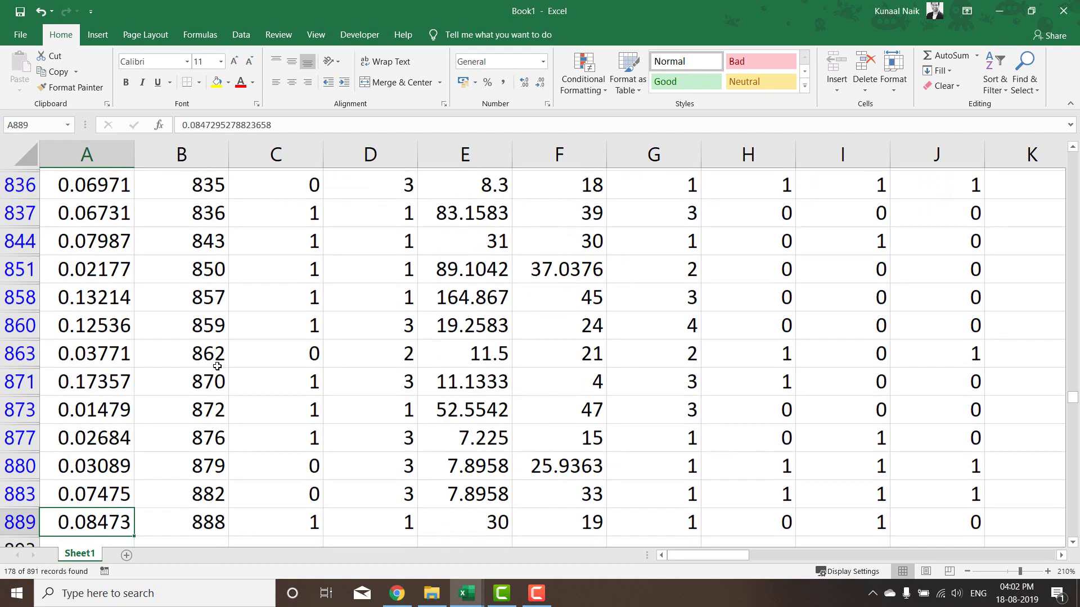
pyautogui.press('Right')
pyautogui.hotkey('ctrl', 'Up')
pyautogui.press('Down')
pyautogui.hotkey('ctrl', 'shift', 'Down')
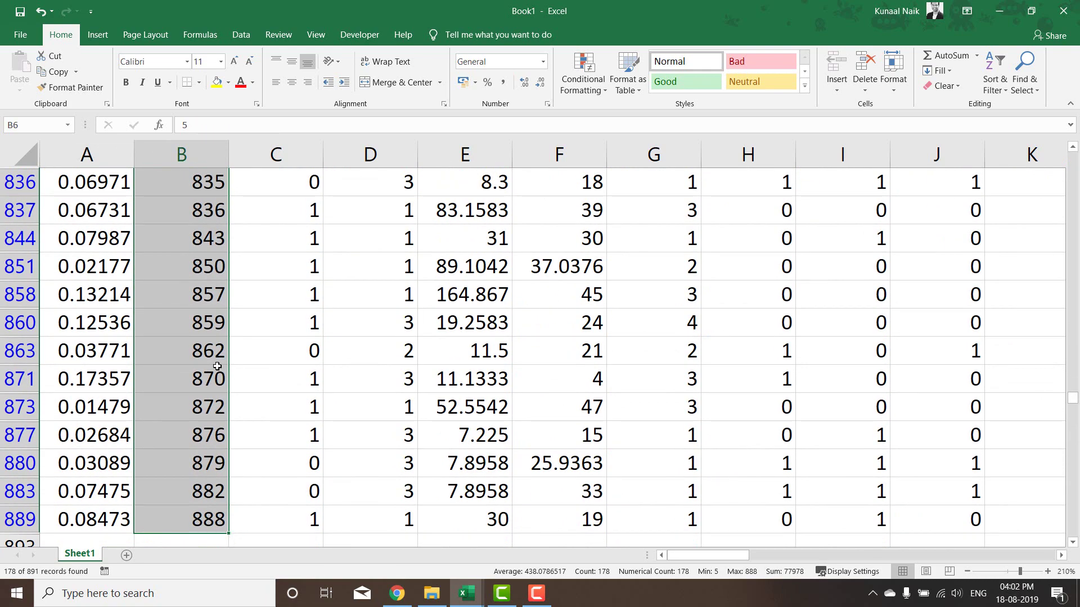
pyautogui.hotkey('ctrl', 'Down')
pyautogui.press('Down')
pyautogui.press('Down')
pyautogui.press('Down')
pyautogui.press('Down')
pyautogui.press('Down')
pyautogui.press('Down')
pyautogui.press('Down')
pyautogui.press('Down')
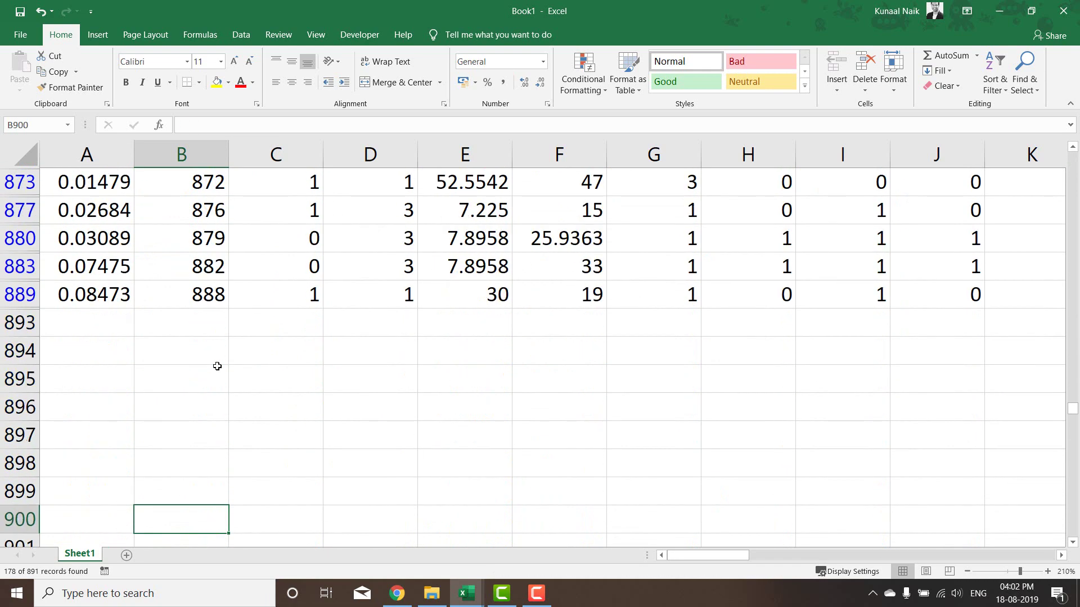
pyautogui.press('Up')
pyautogui.press('Up')
pyautogui.press('Up')
pyautogui.press('Up')
pyautogui.press('Up')
# Enter =178+713 in a spare cell to confirm 891 records, then delete the check.
pyautogui.write('=178')
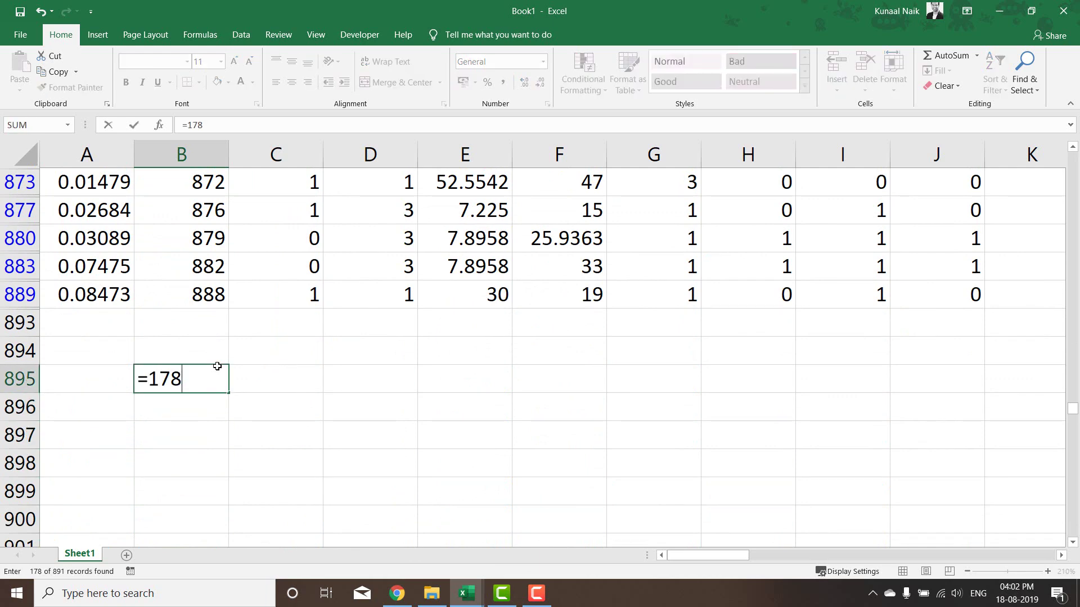
pyautogui.write('+713')
pyautogui.press('Return')
pyautogui.click(217, 366)
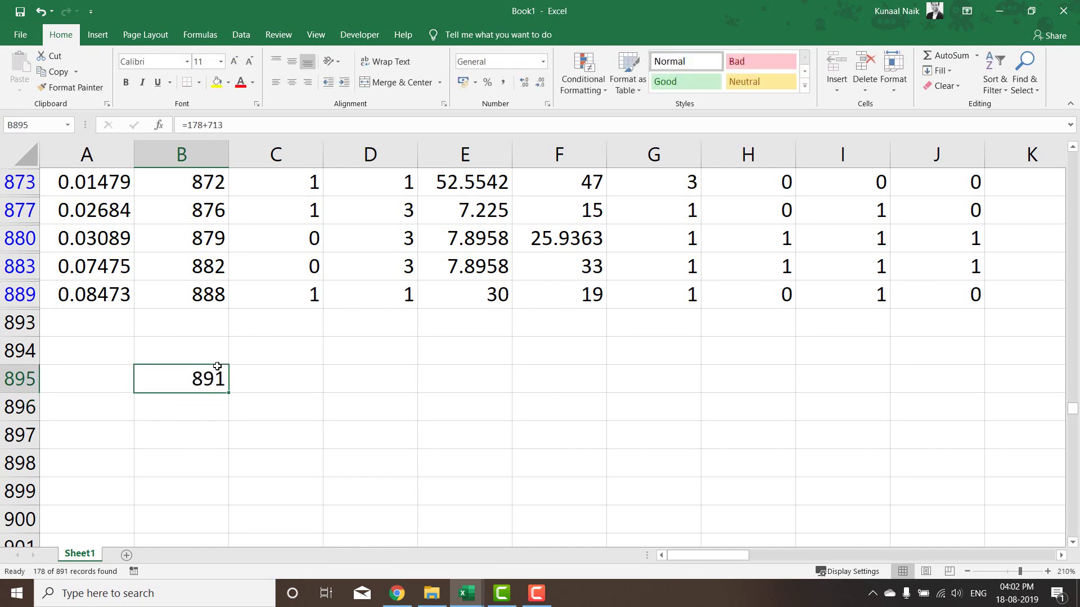
pyautogui.press('Delete')
# Return to the PassengerId header and extend the selection across all data columns.
pyautogui.press('Up')
pyautogui.press('Left')
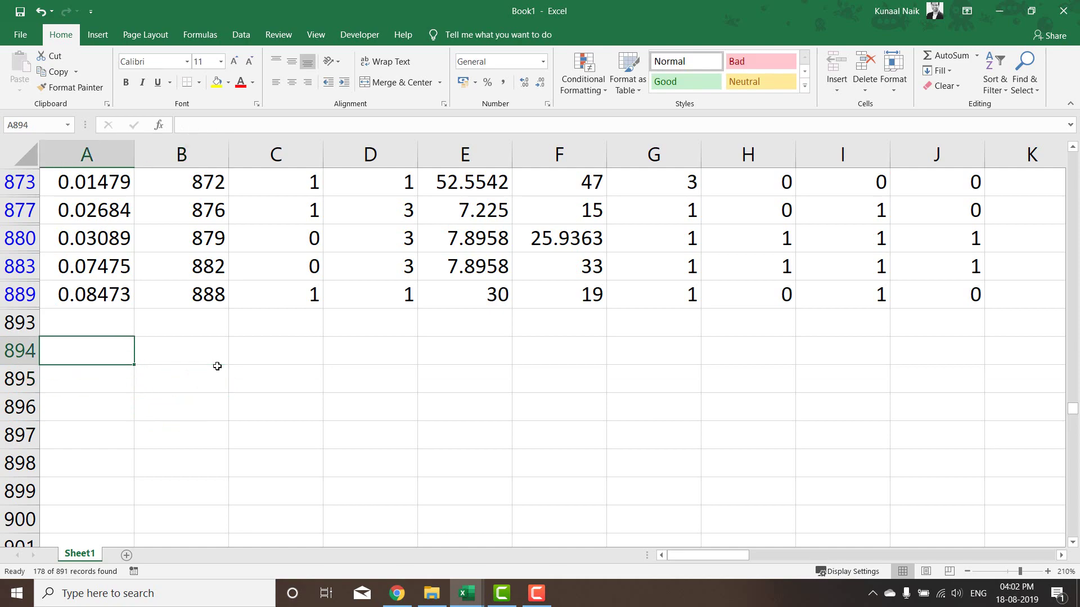
pyautogui.press('Right')
pyautogui.press('Up')
pyautogui.press('Up')
pyautogui.hotkey('ctrl', 'Up')
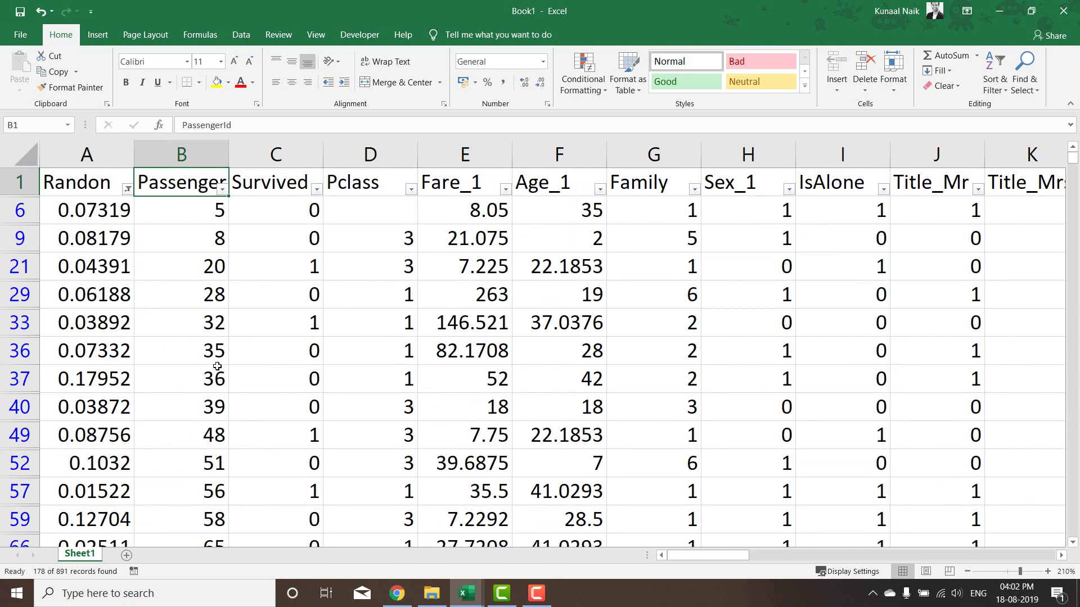
pyautogui.hotkey('ctrl', 'shift', 'Right')
# Copy the 178 filtered validation rows and paste them as values into a new workbook.
pyautogui.hotkey('ctrl', 'shift', 'Down')
pyautogui.hotkey('ctrl', 'c')
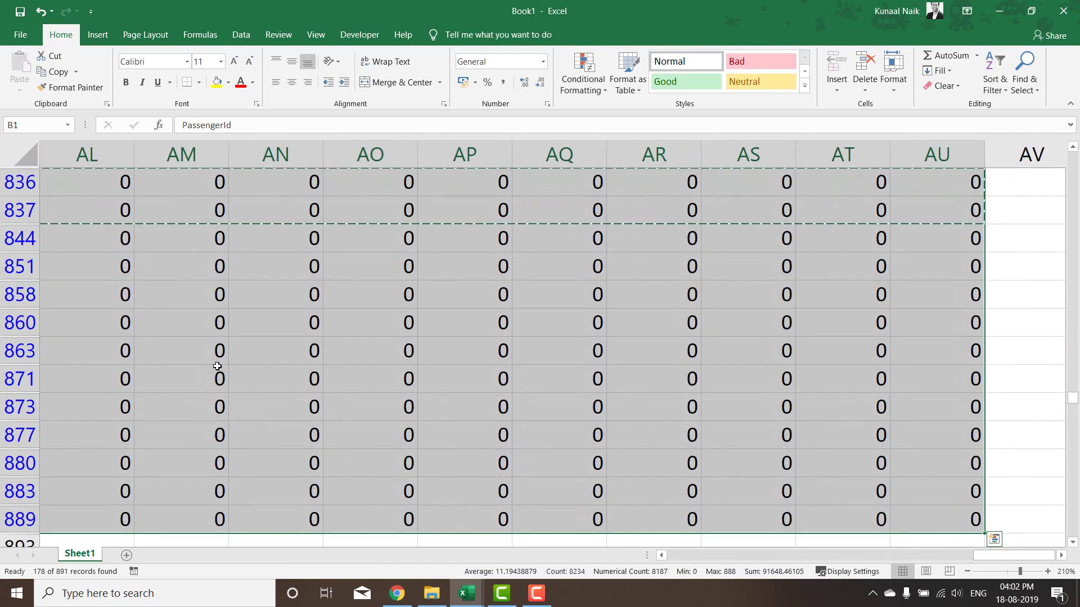
pyautogui.hotkey('ctrl', 'n')
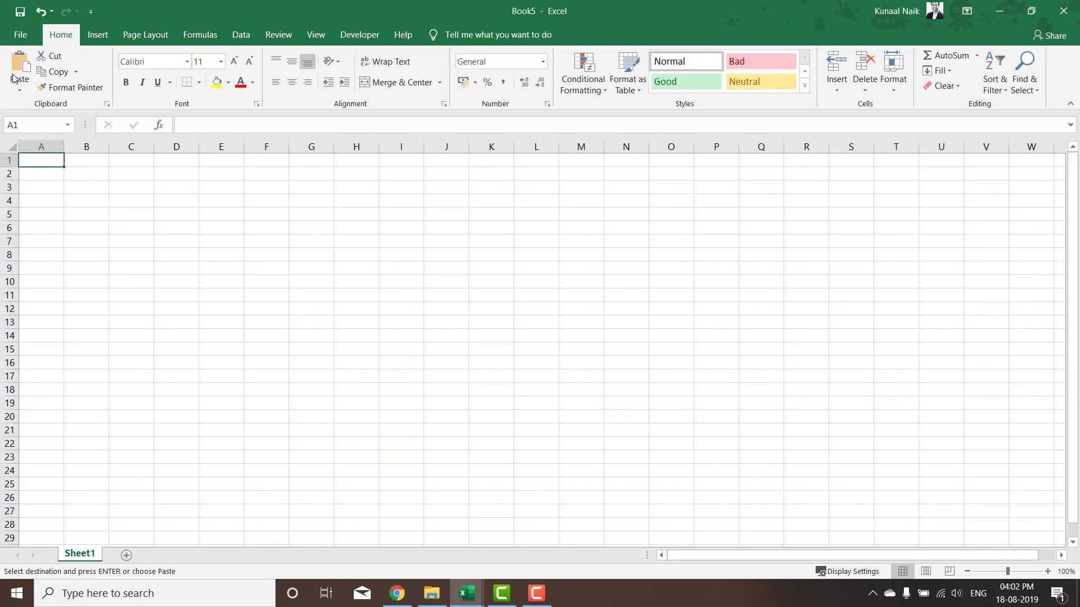
pyautogui.click(15, 82)
pyautogui.click(17, 178)
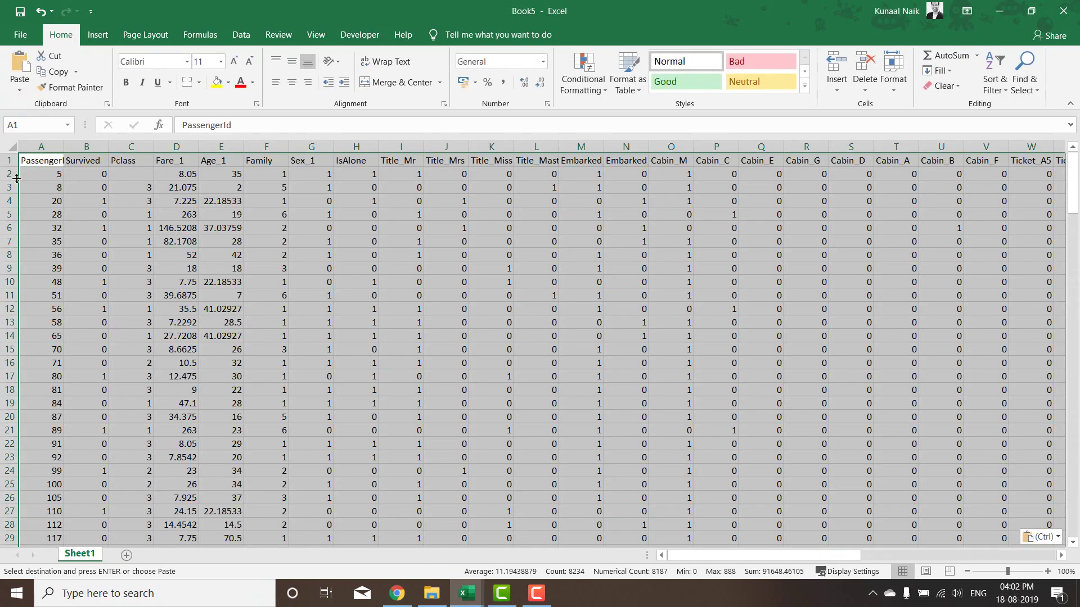
# Save the workbook as excel_validation, CSV UTF-8, in the Titanic Competition folder, keeping the format.
pyautogui.click(21, 38)
pyautogui.click(64, 221)
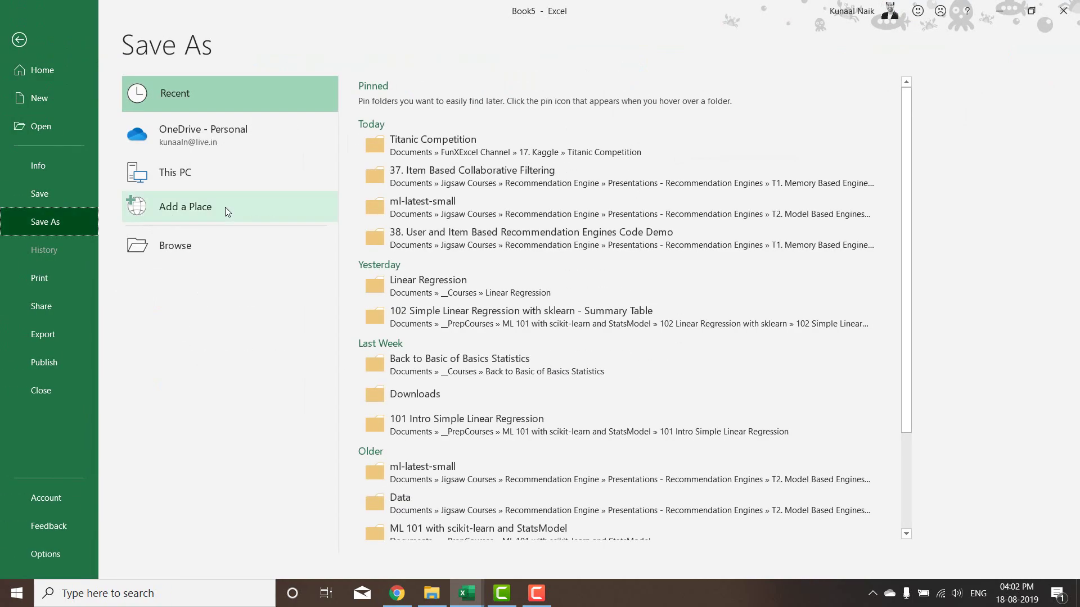
pyautogui.click(415, 152)
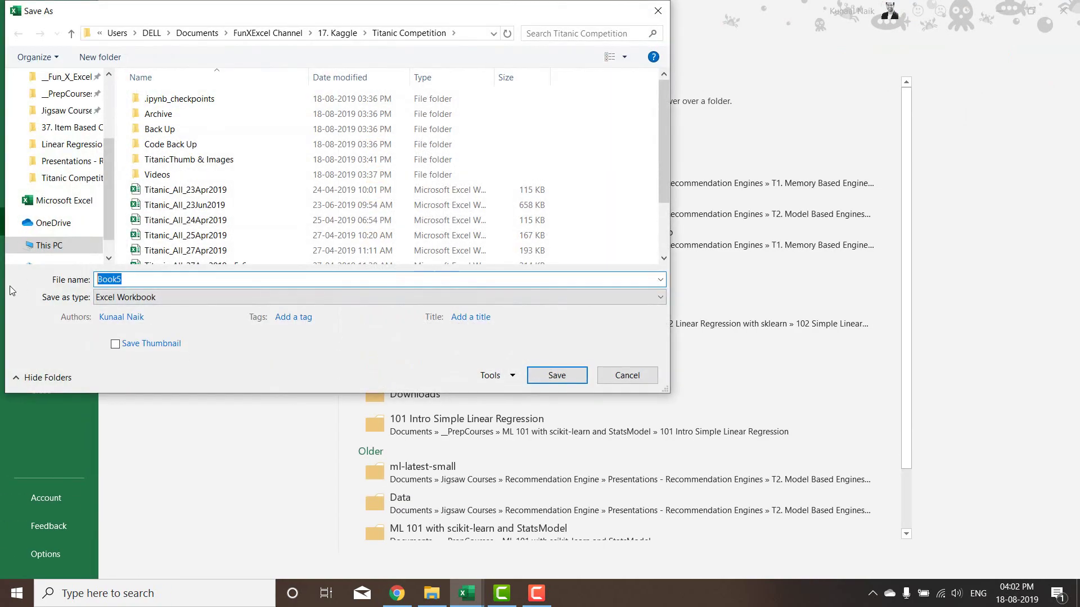
pyautogui.write('xcel_')
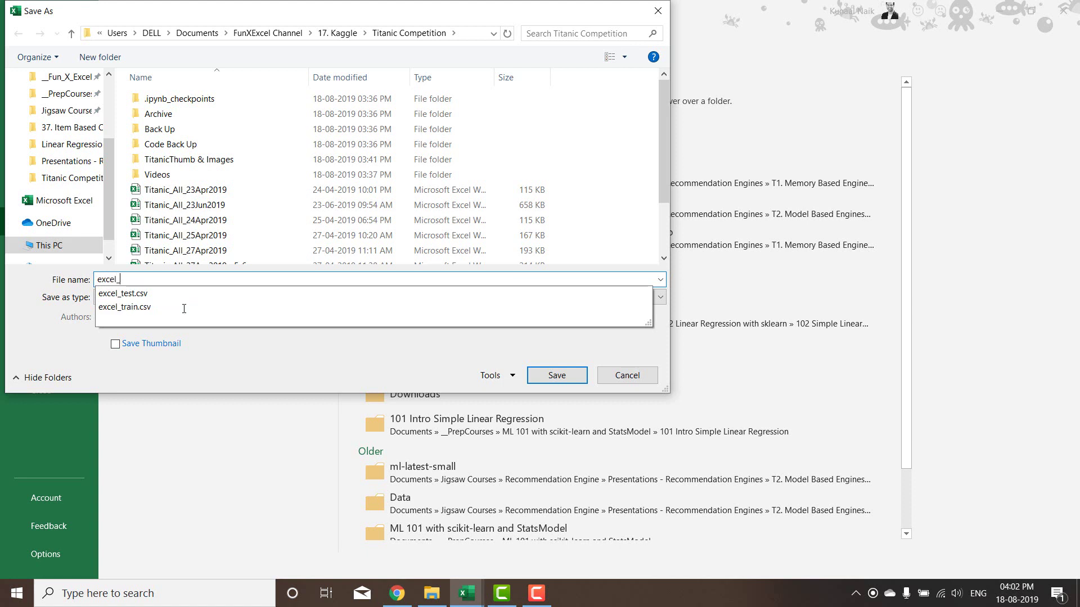
pyautogui.write('valida')
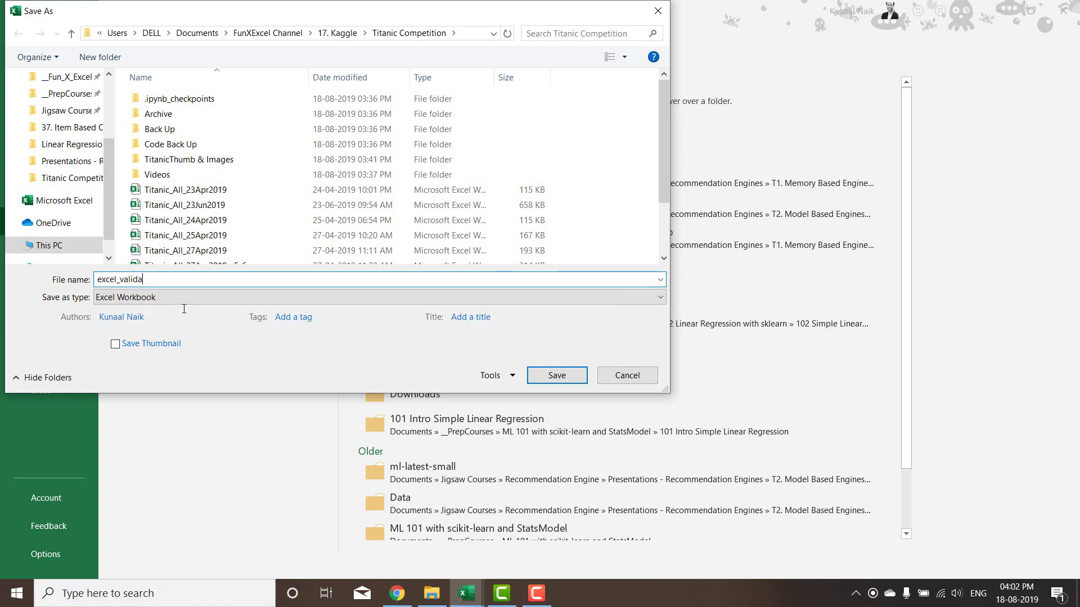
pyautogui.write('tion')
pyautogui.click(180, 302)
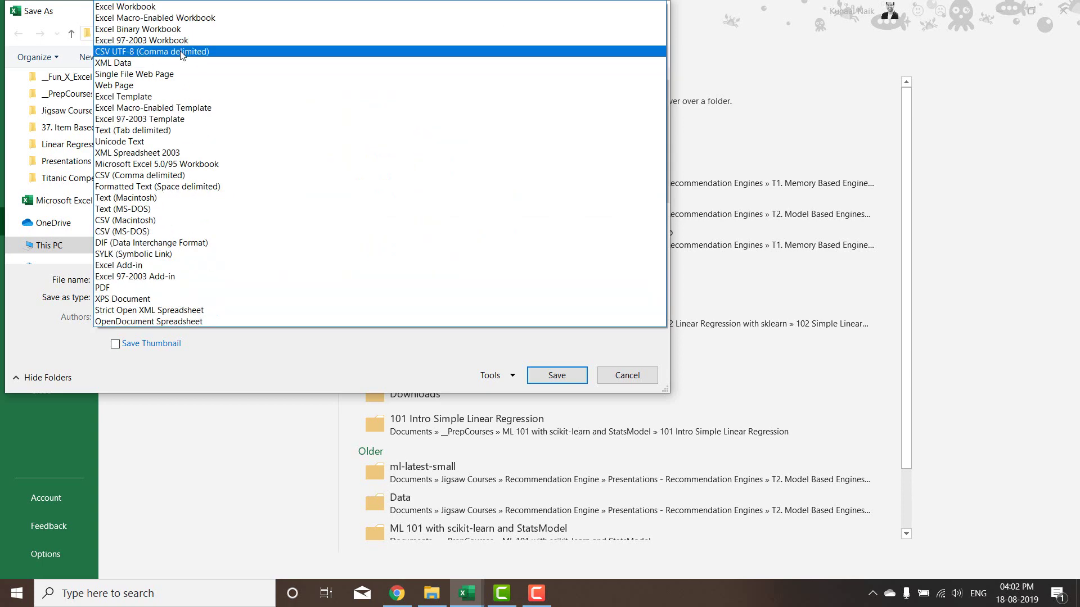
pyautogui.click(197, 54)
pyautogui.click(581, 361)
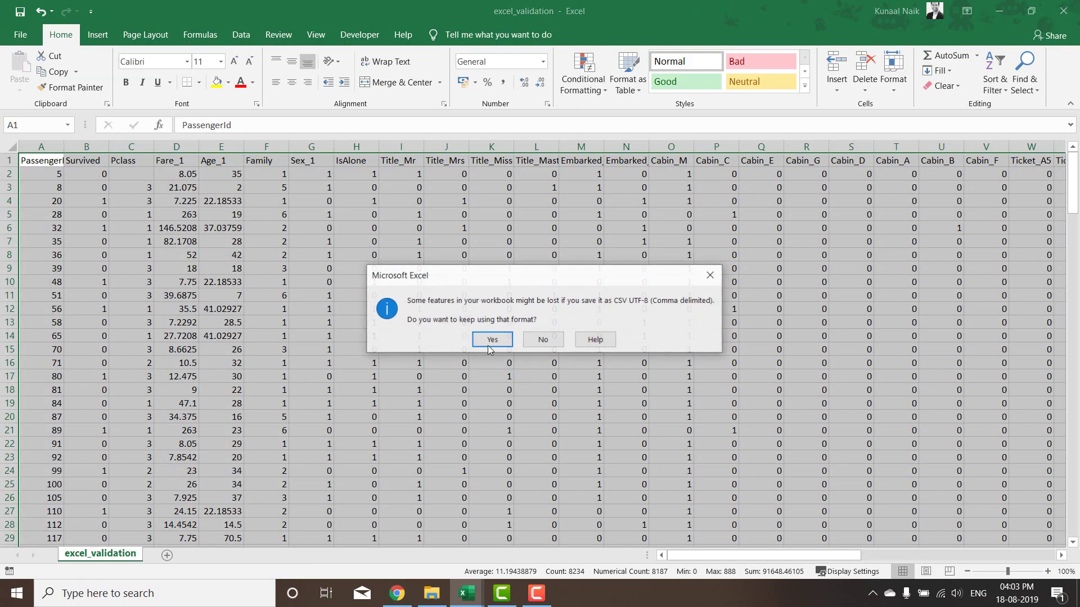
pyautogui.click(483, 340)
pyautogui.click(398, 311)
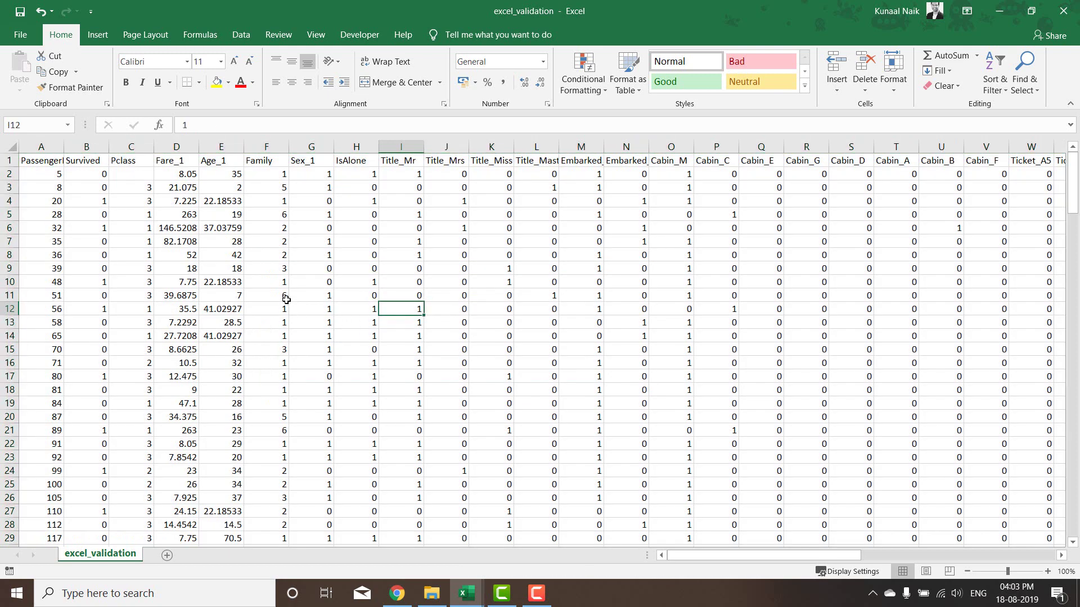
# In the Titanic Competition folder, check sizes: excel_test 42 KB, excel_train 72 KB, excel_validation 19 KB.
pyautogui.click(431, 593)
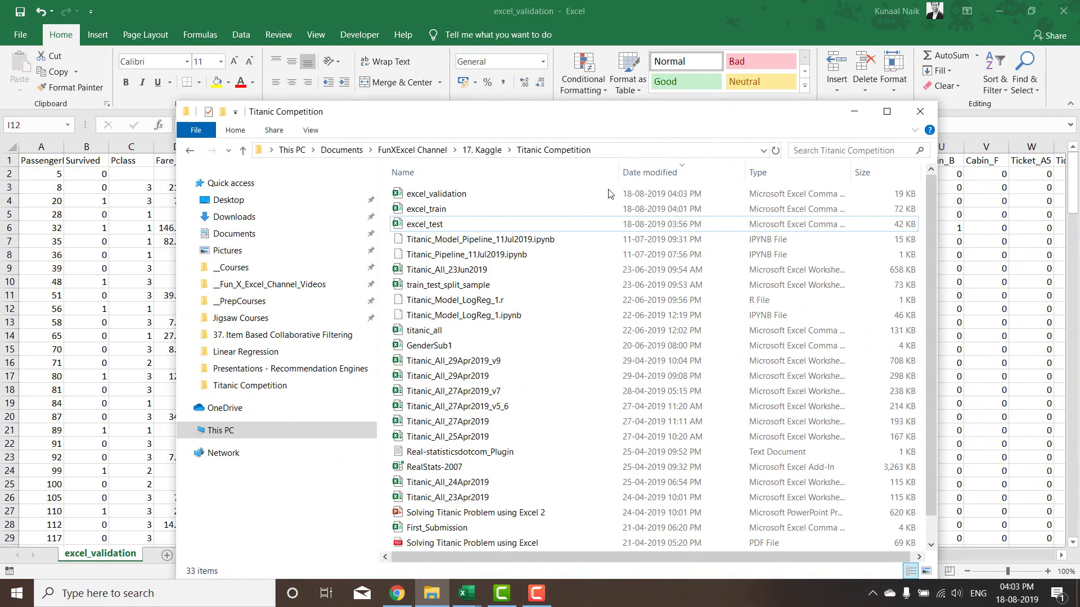
pyautogui.click(475, 231)
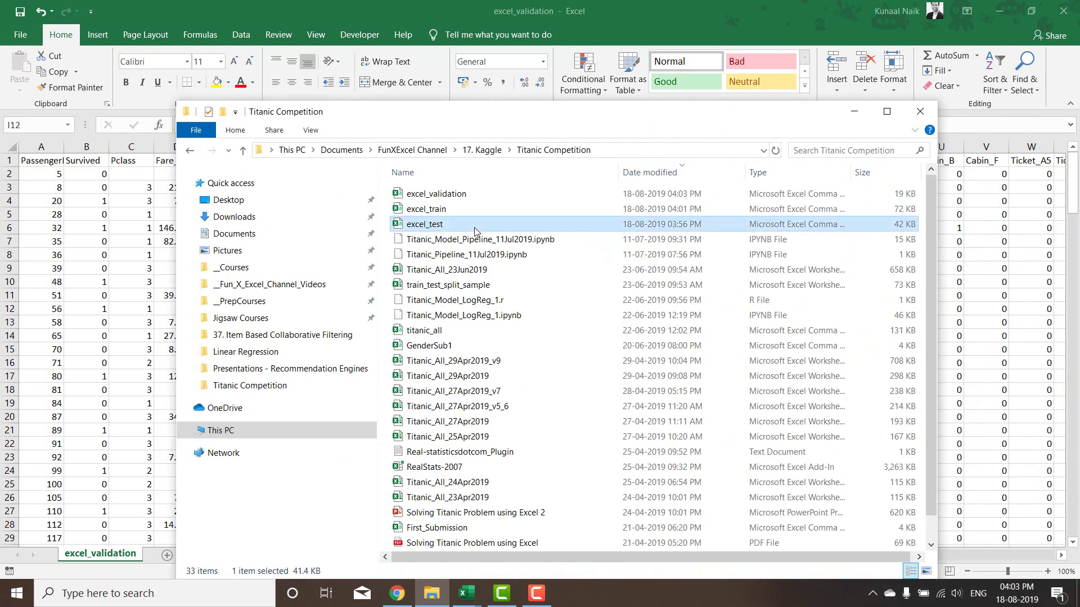
pyautogui.click(460, 211)
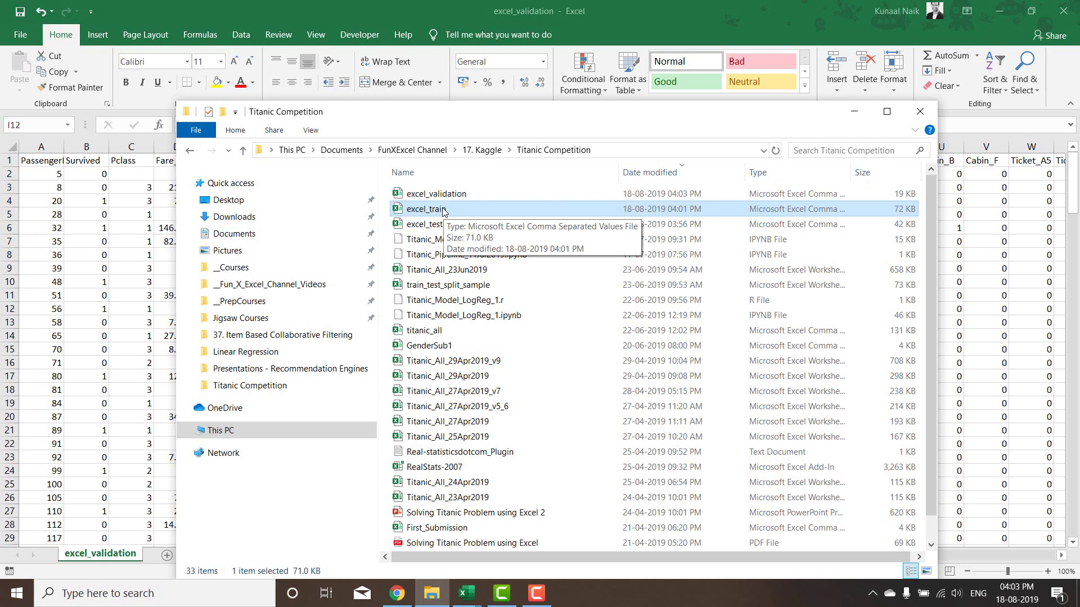
pyautogui.click(446, 196)
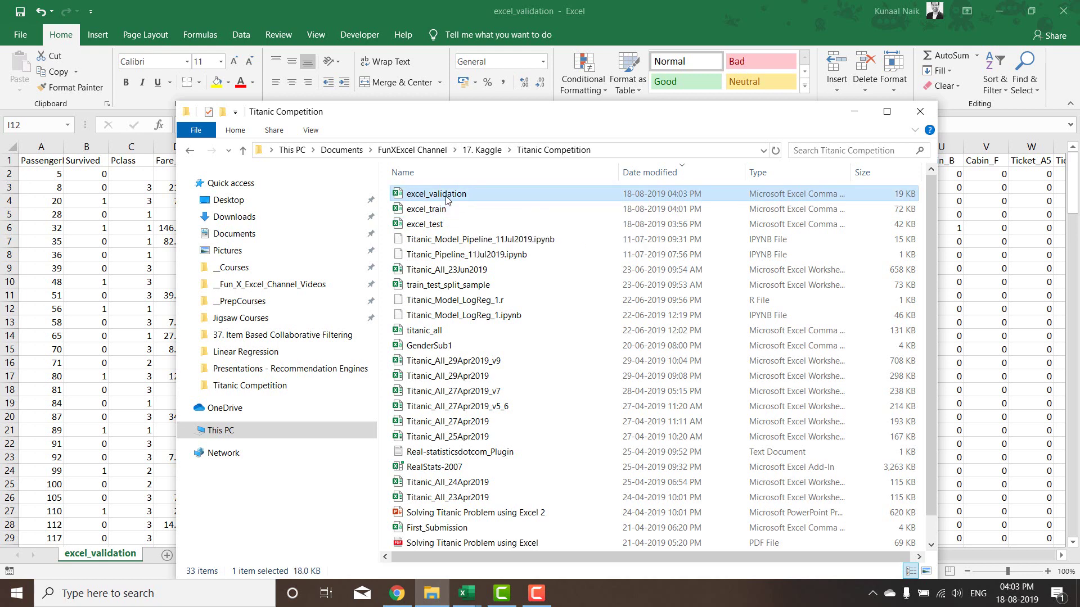
# Check the row count in the excel_validation workbook, then minimize it.
pyautogui.click(116, 279)
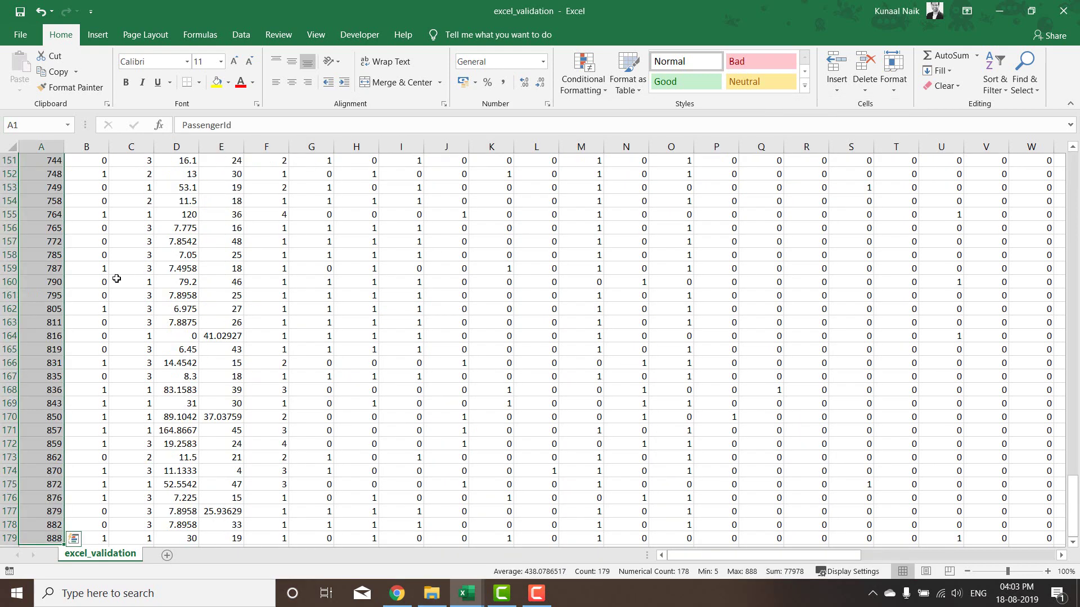
pyautogui.click(311, 268)
pyautogui.click(1000, 10)
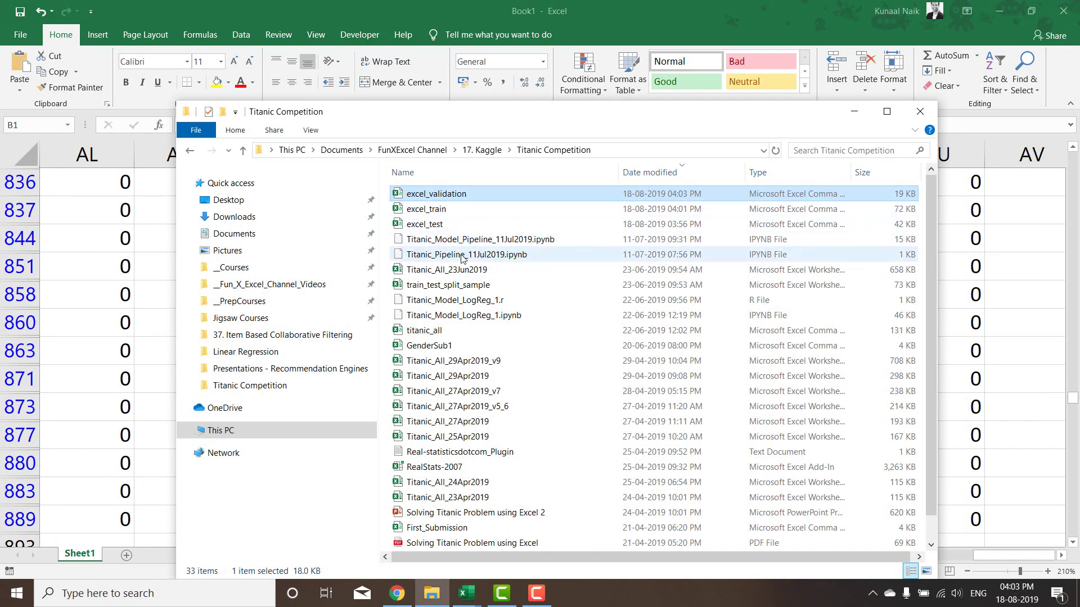
# In the train_test_split_sample diagram, change the Train label from 700 to 713 Rows.
pyautogui.moveTo(466, 593)
pyautogui.click(410, 542)
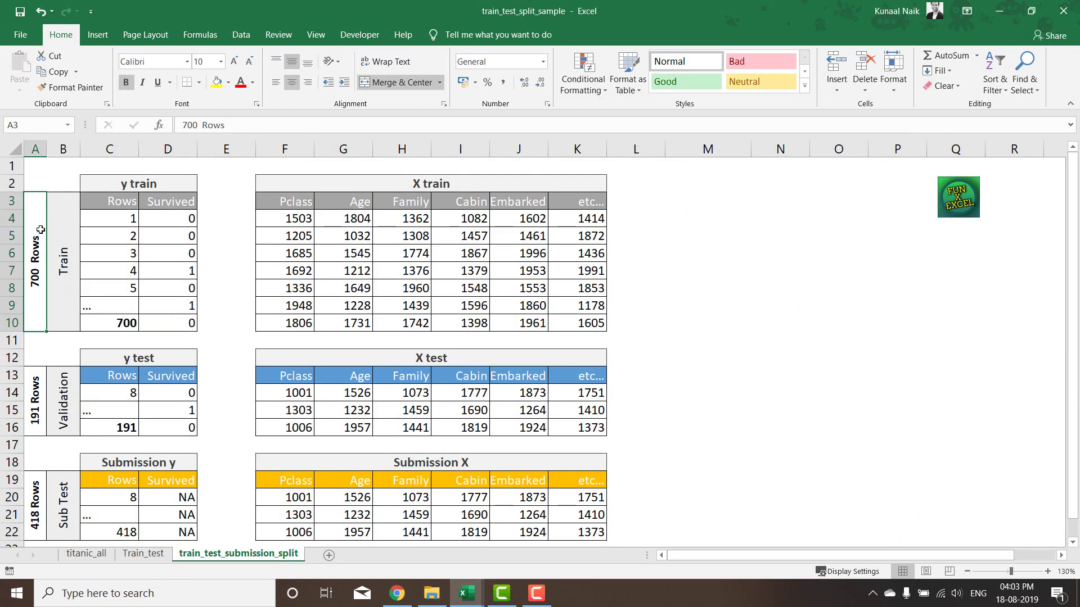
pyautogui.doubleClick(35, 279)
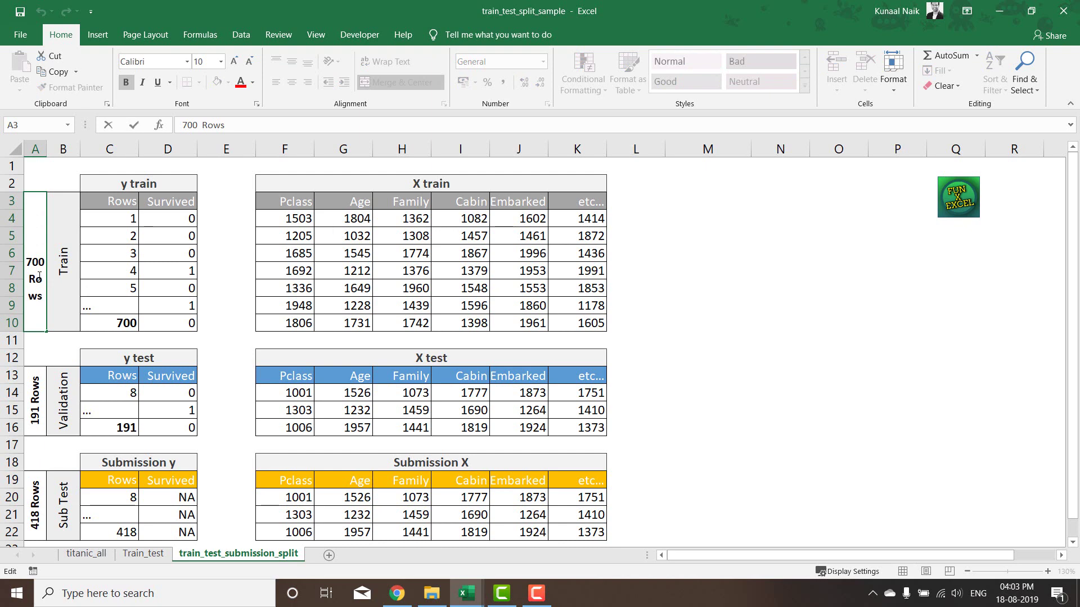
pyautogui.moveTo(27, 262); pyautogui.dragTo(45, 262)
pyautogui.write('713')
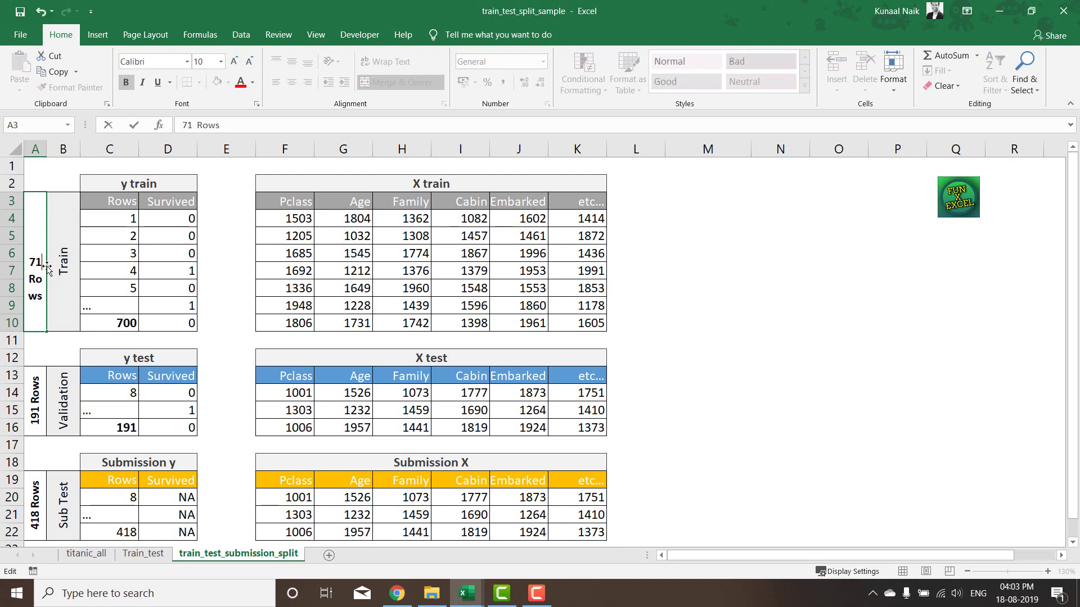
pyautogui.click(82, 373)
# Change the Validation label from 191 to 178Rows and review the updated Train block.
pyautogui.doubleClick(47, 407)
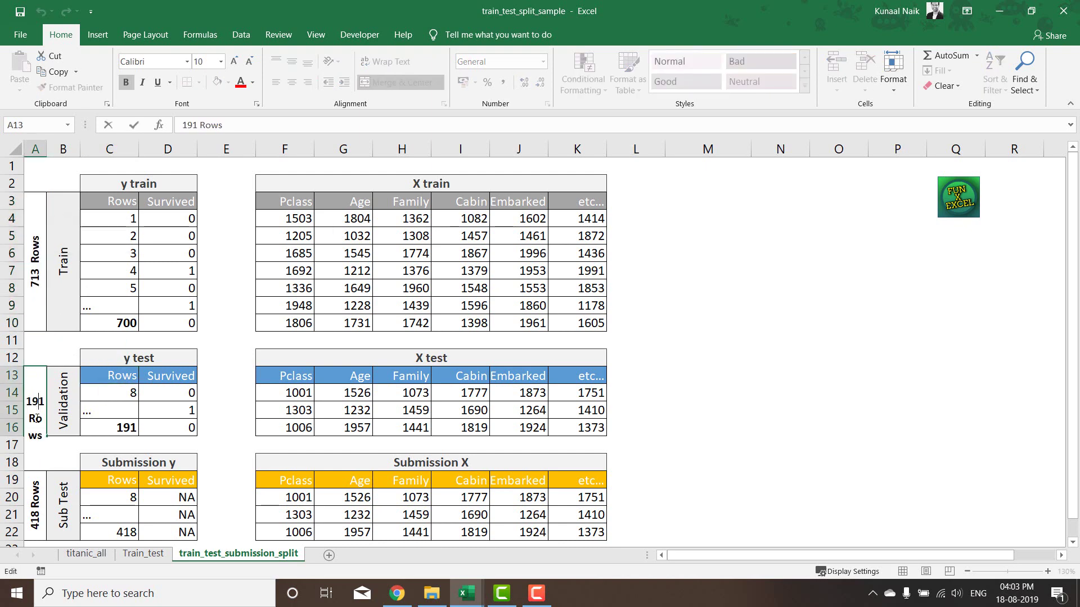
pyautogui.moveTo(27, 402); pyautogui.dragTo(46, 402)
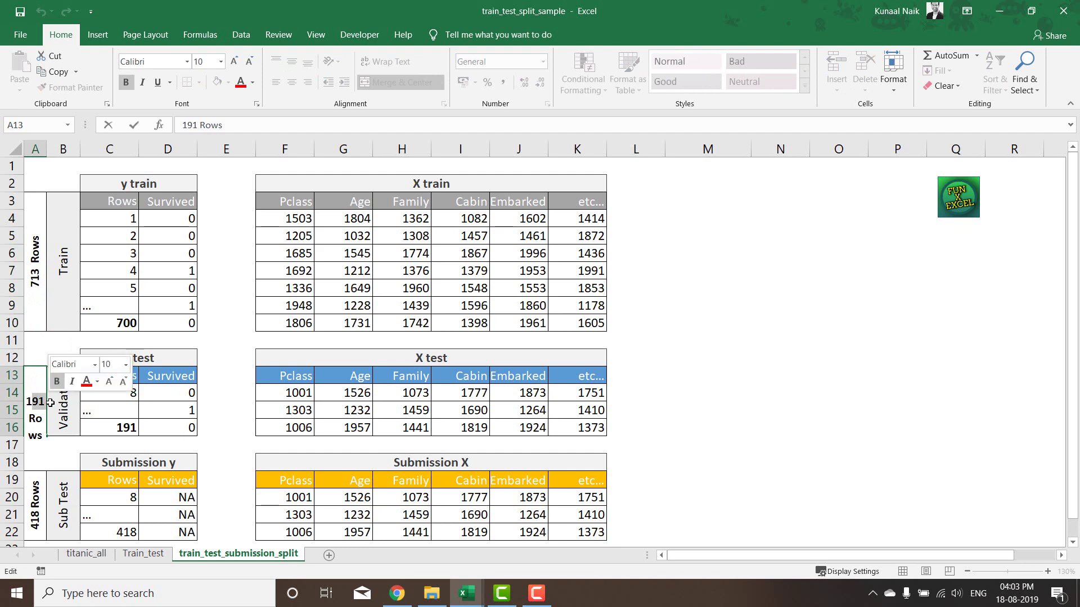
pyautogui.write('178')
pyautogui.click(169, 445)
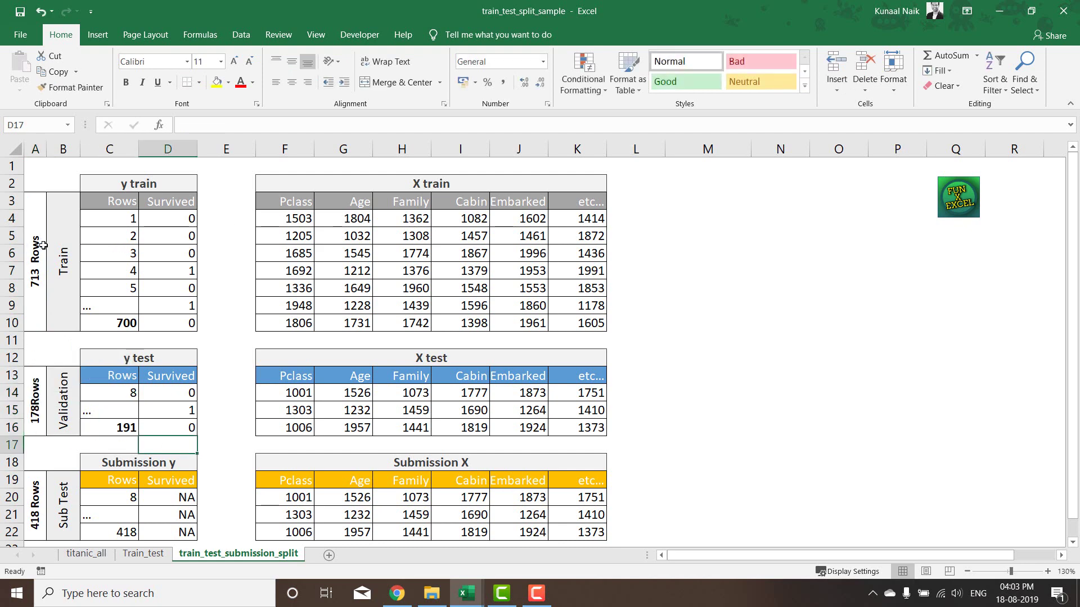
pyautogui.click(40, 246)
pyautogui.moveTo(98, 249); pyautogui.dragTo(539, 326)
pyautogui.click(357, 380)
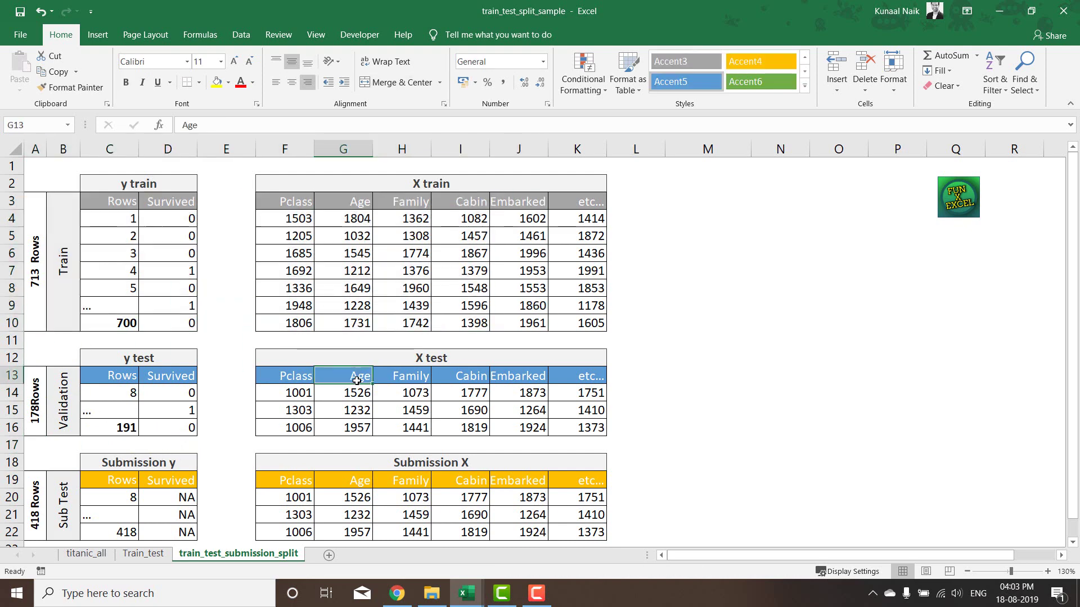